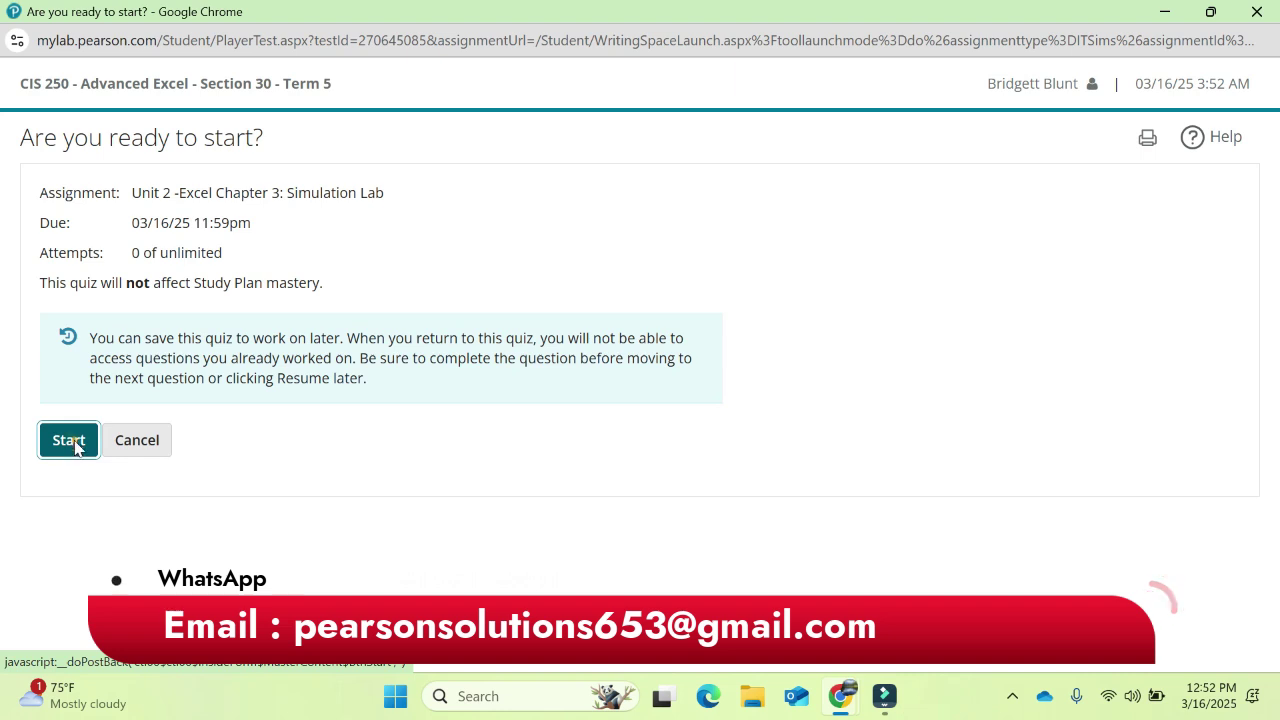
- Start the Unit 2 - Excel Chapter 3: Simulation Lab assignment and launch its simulation in a maximized window
click(70, 442)
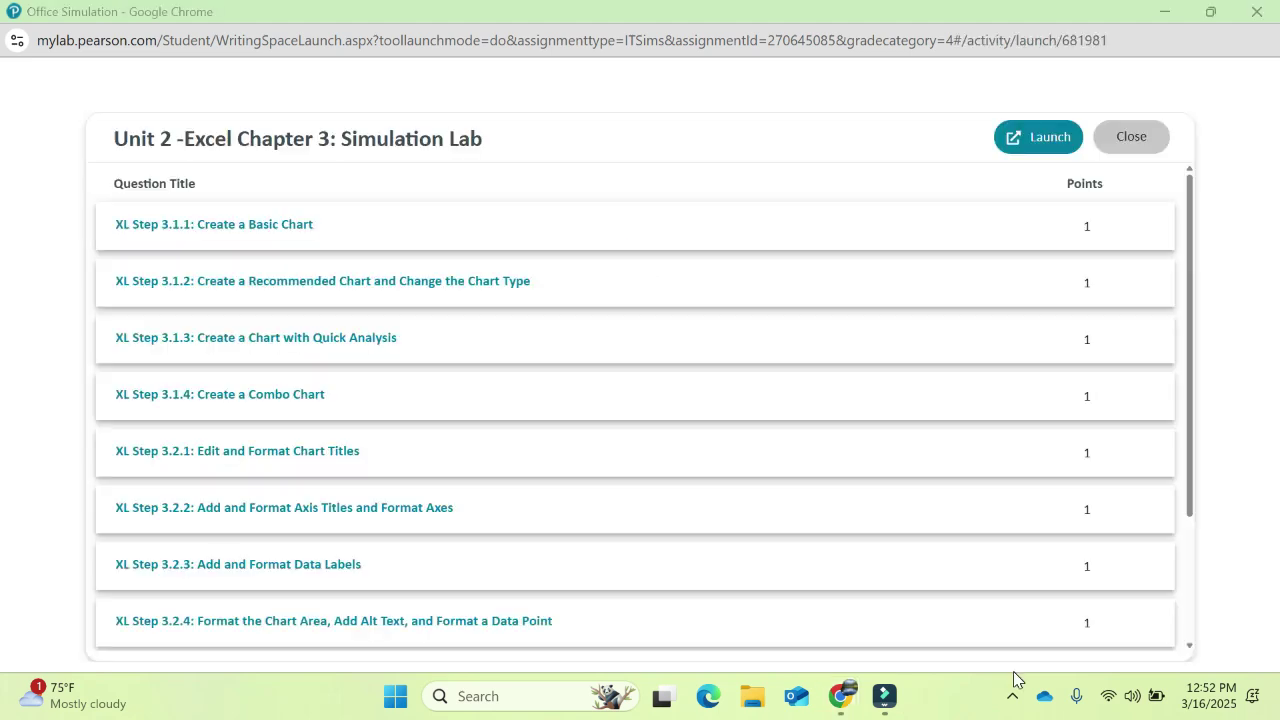
click(1036, 140)
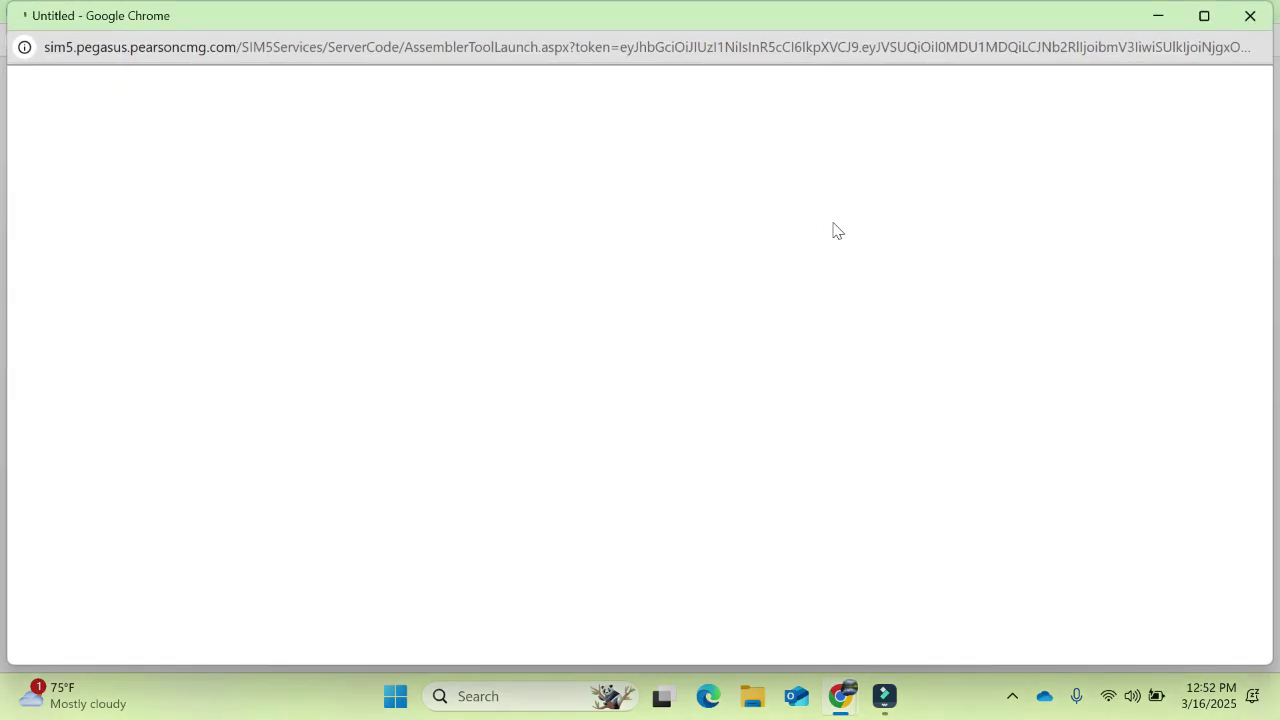
click(1204, 15)
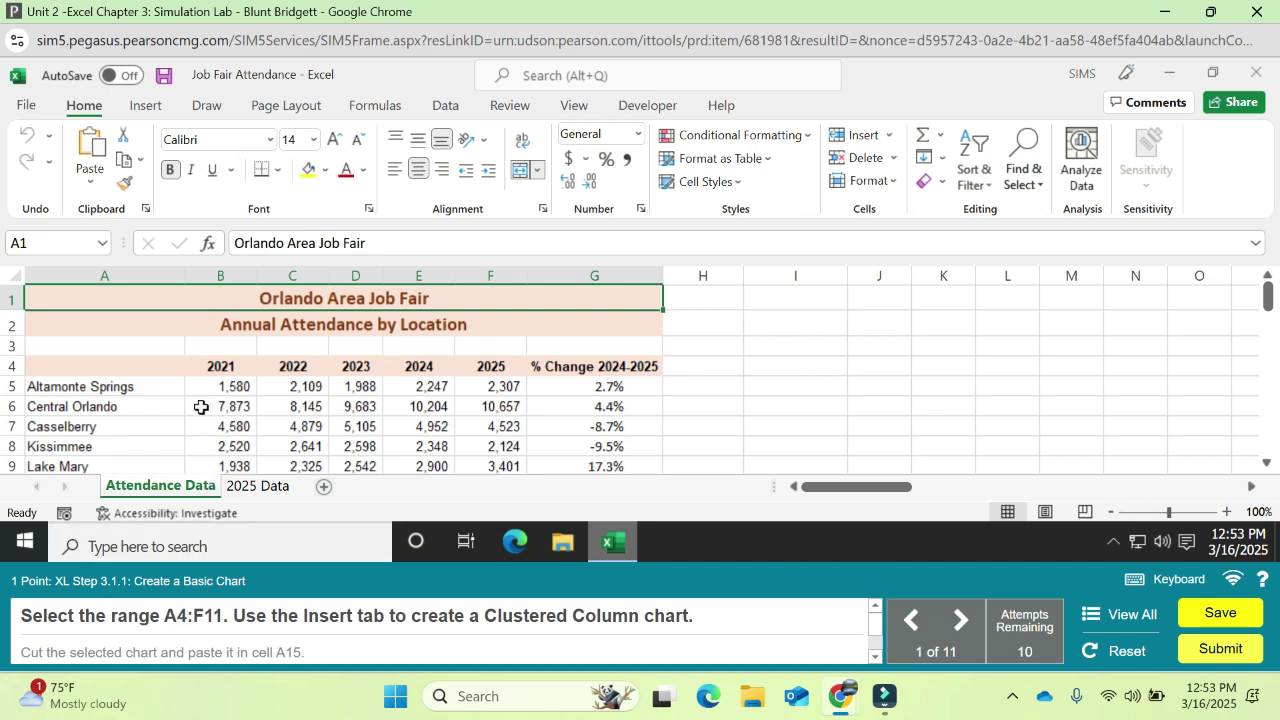
- Try to insert a Clustered Column chart from the range A4:F10 on the Attendance Data sheet
click(104, 366)
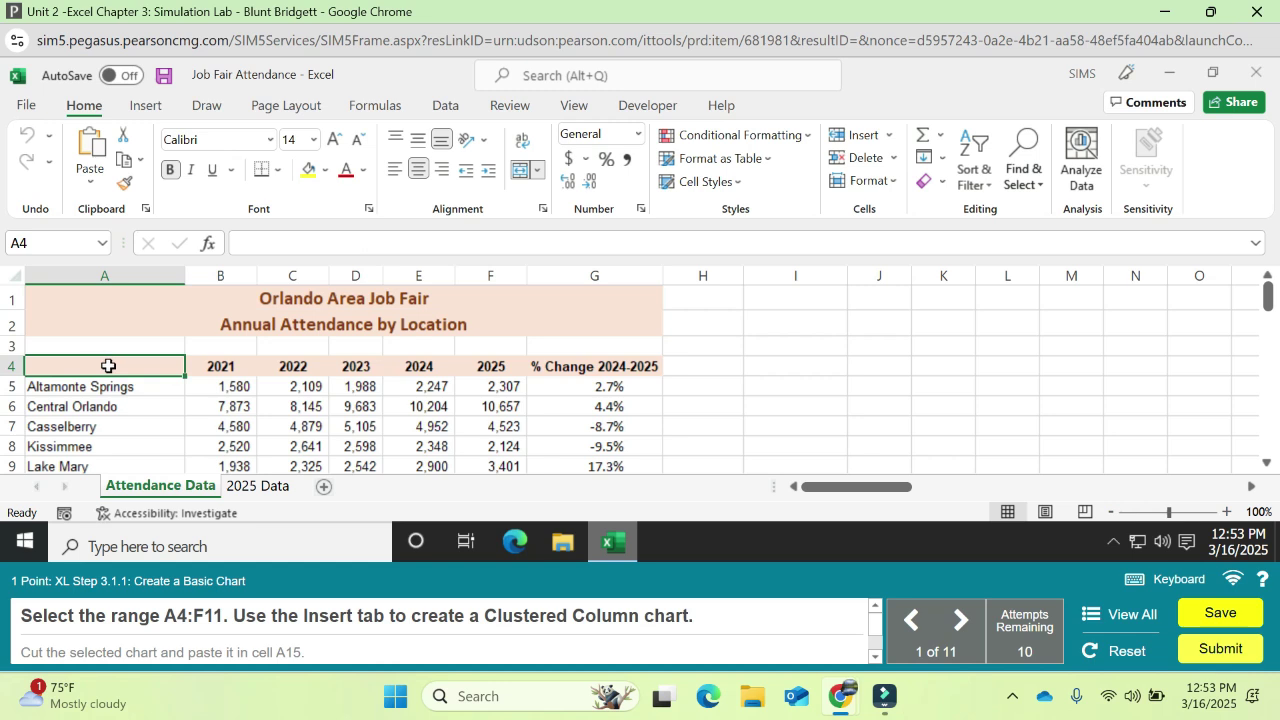
drag(108, 366, 489, 394)
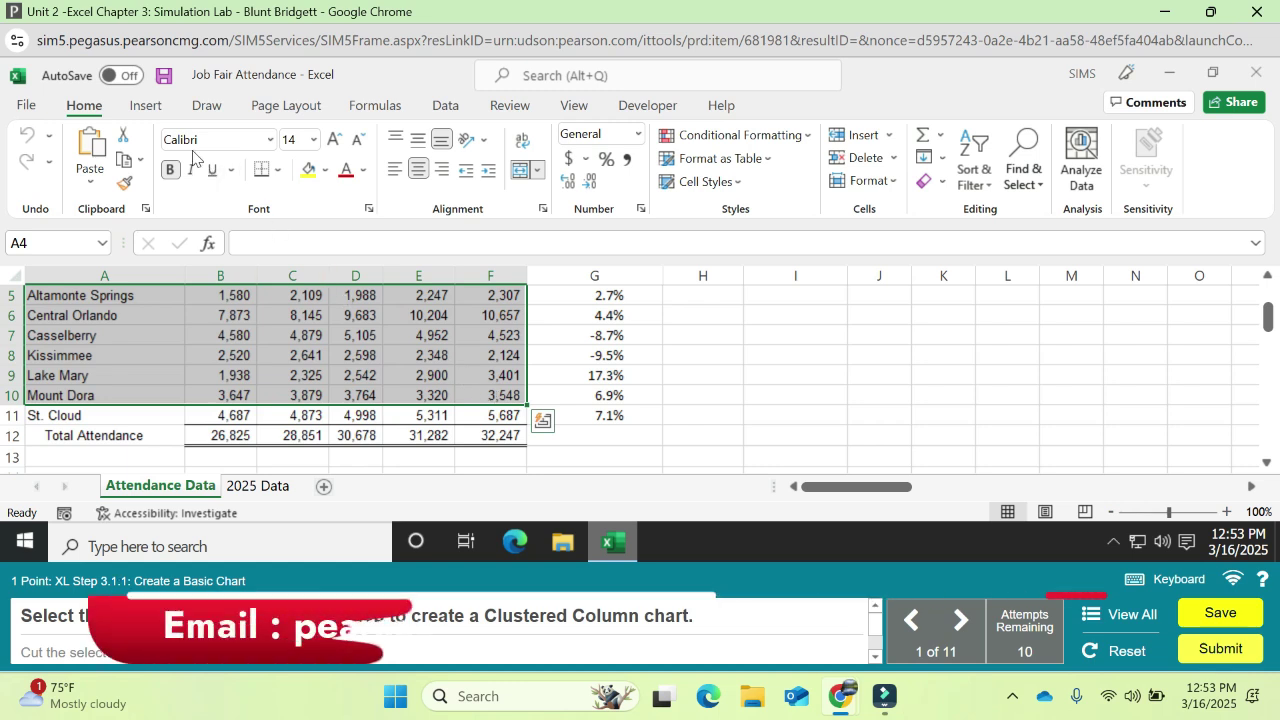
click(148, 107)
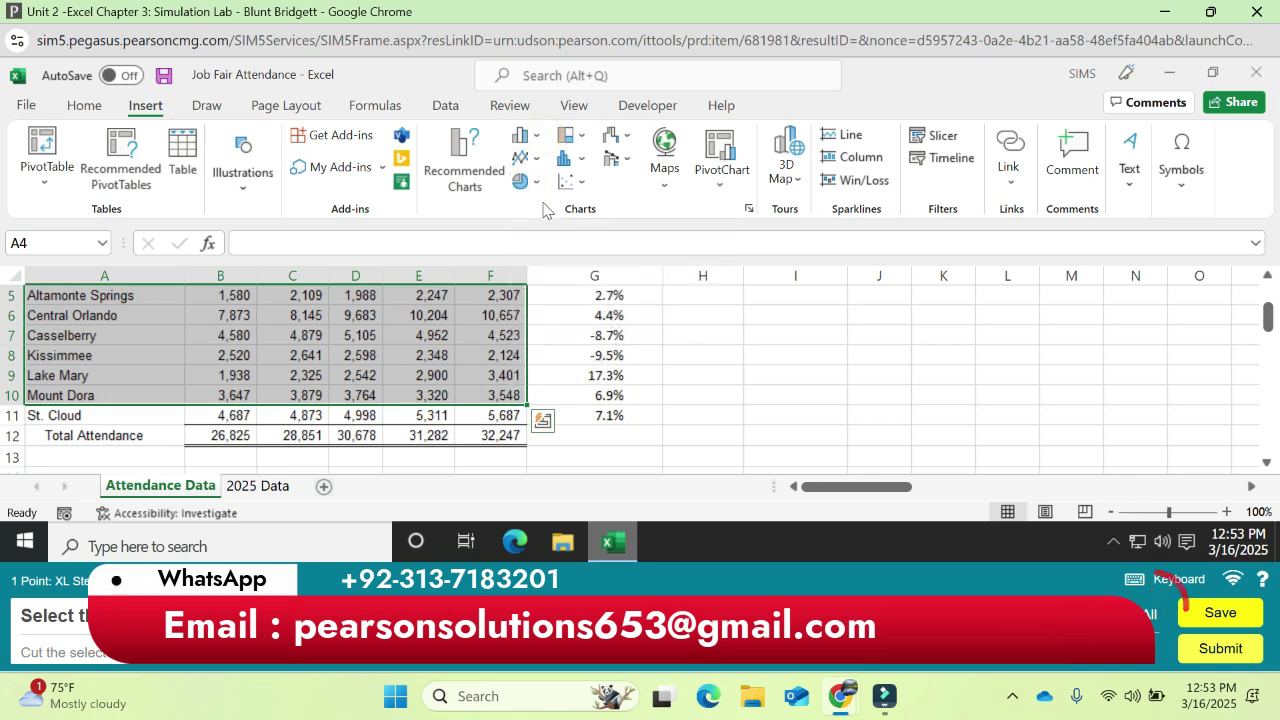
click(537, 134)
click(540, 182)
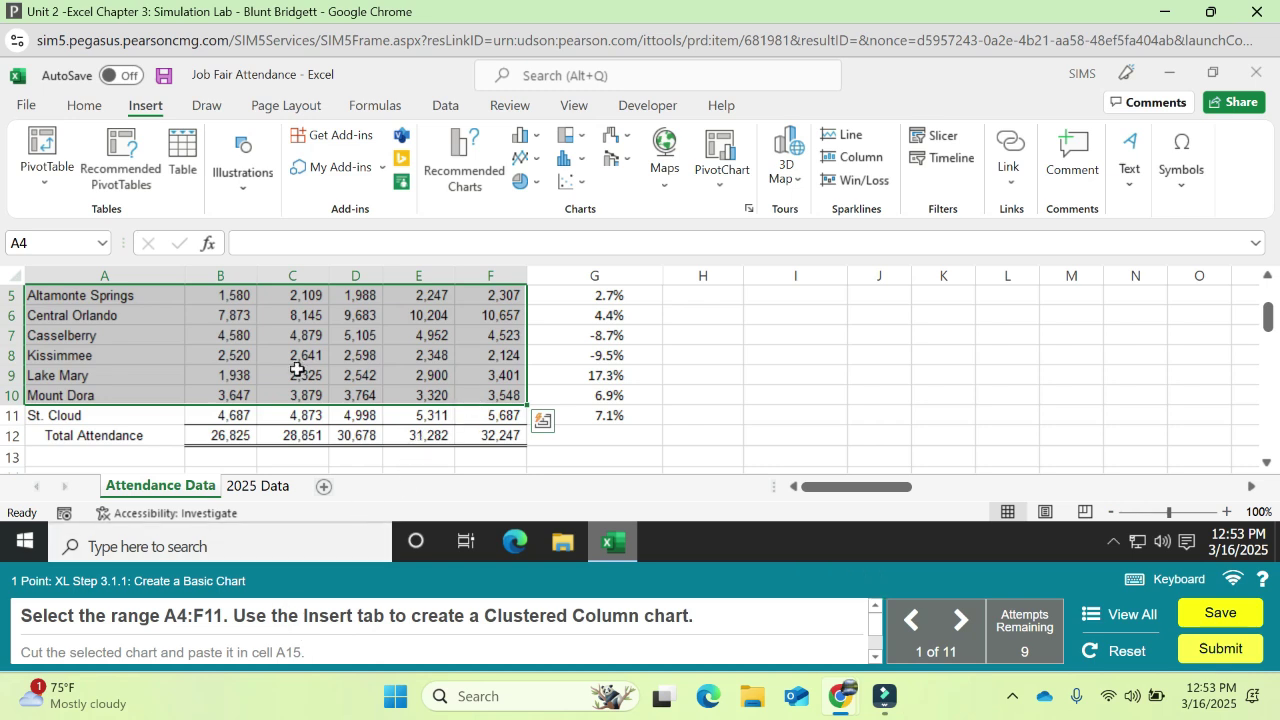
- Insert a 2-D Clustered Column chart from the range A4:F11 on the Attendance Data sheet
click(488, 397)
click(118, 300)
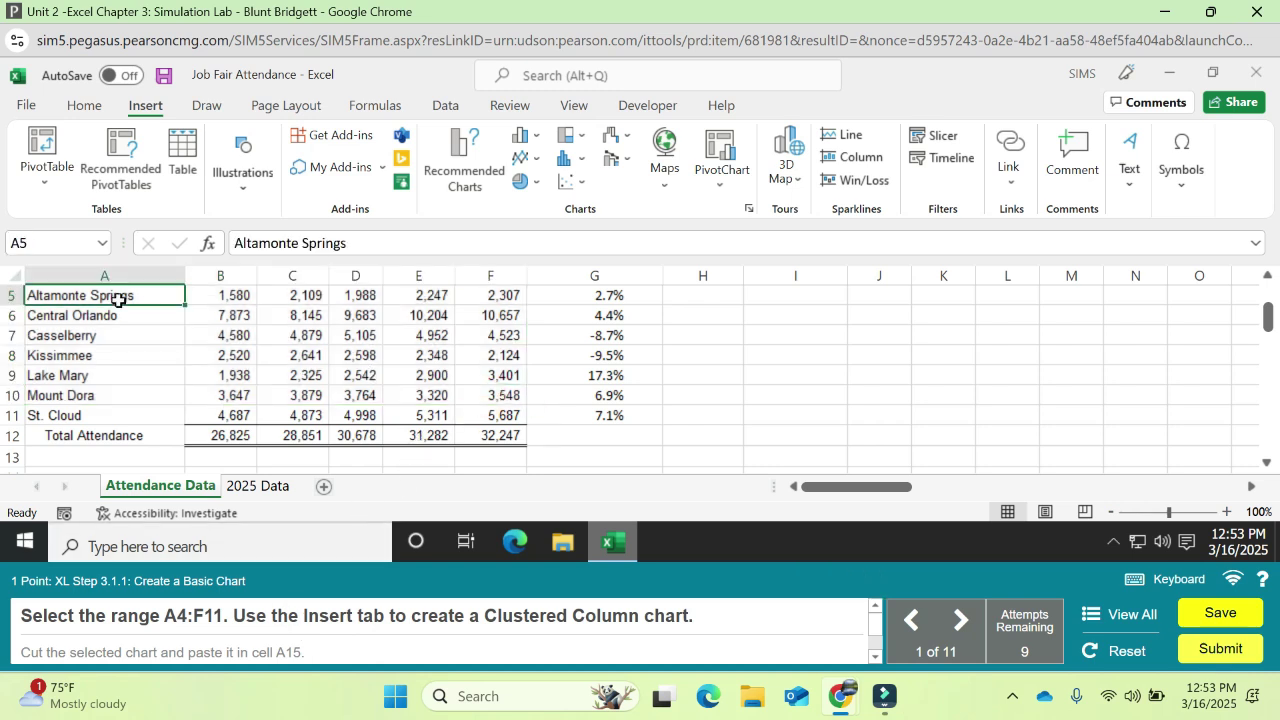
key(Up)
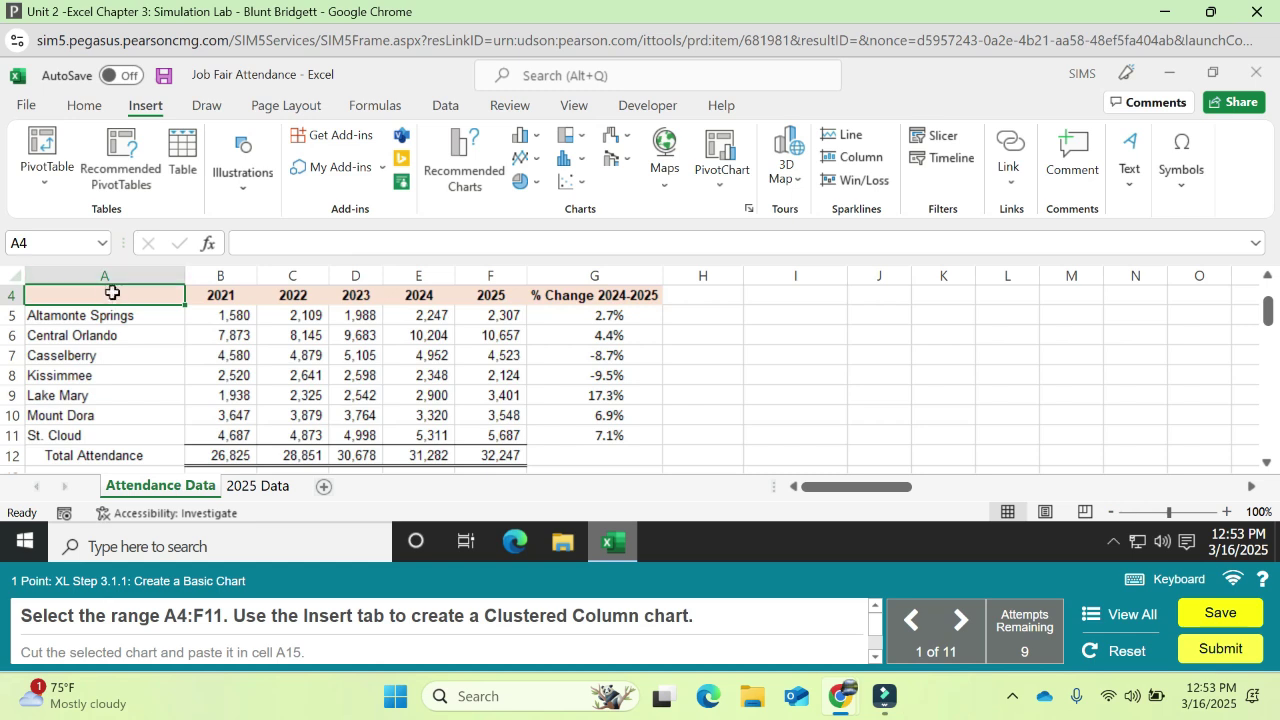
drag(114, 295, 490, 437)
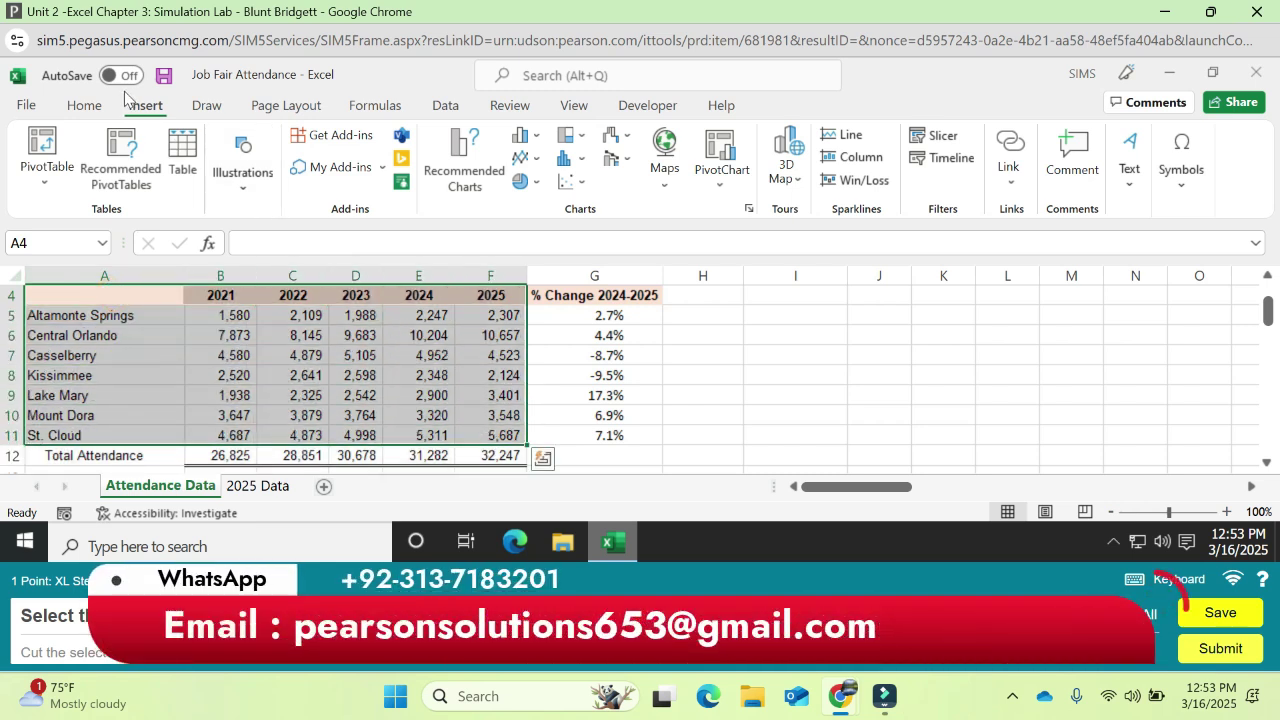
click(524, 135)
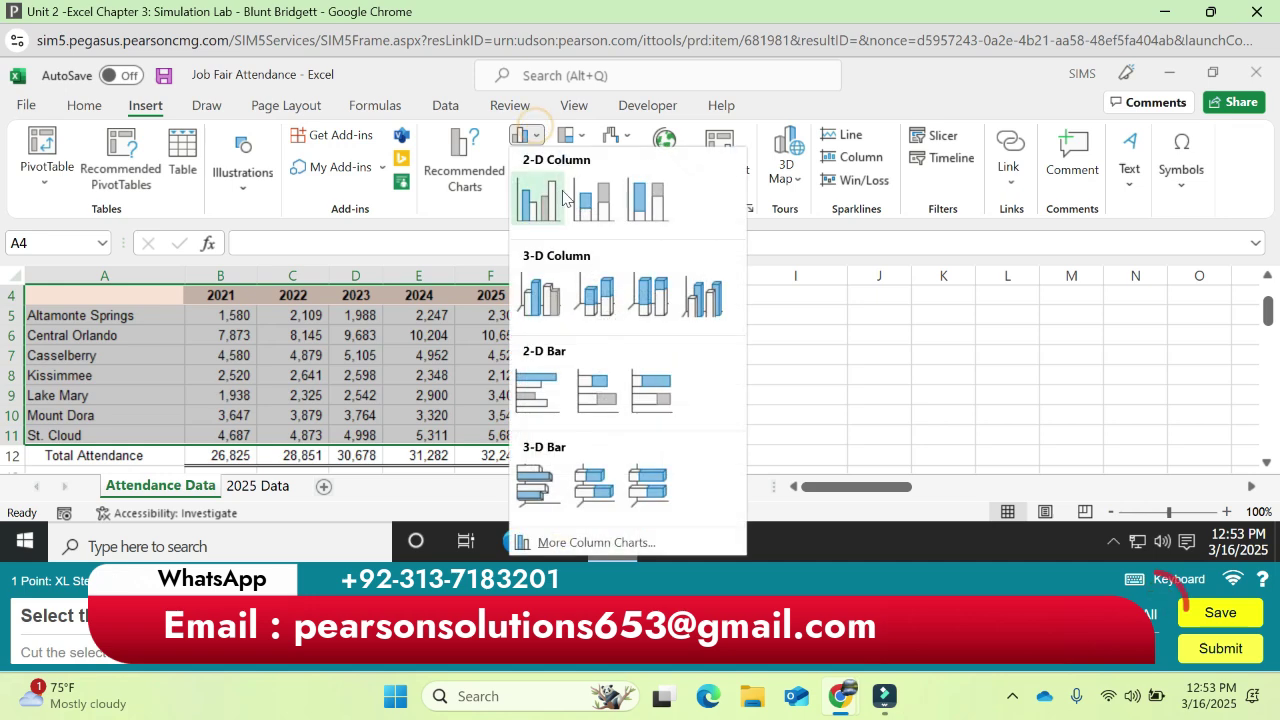
click(540, 198)
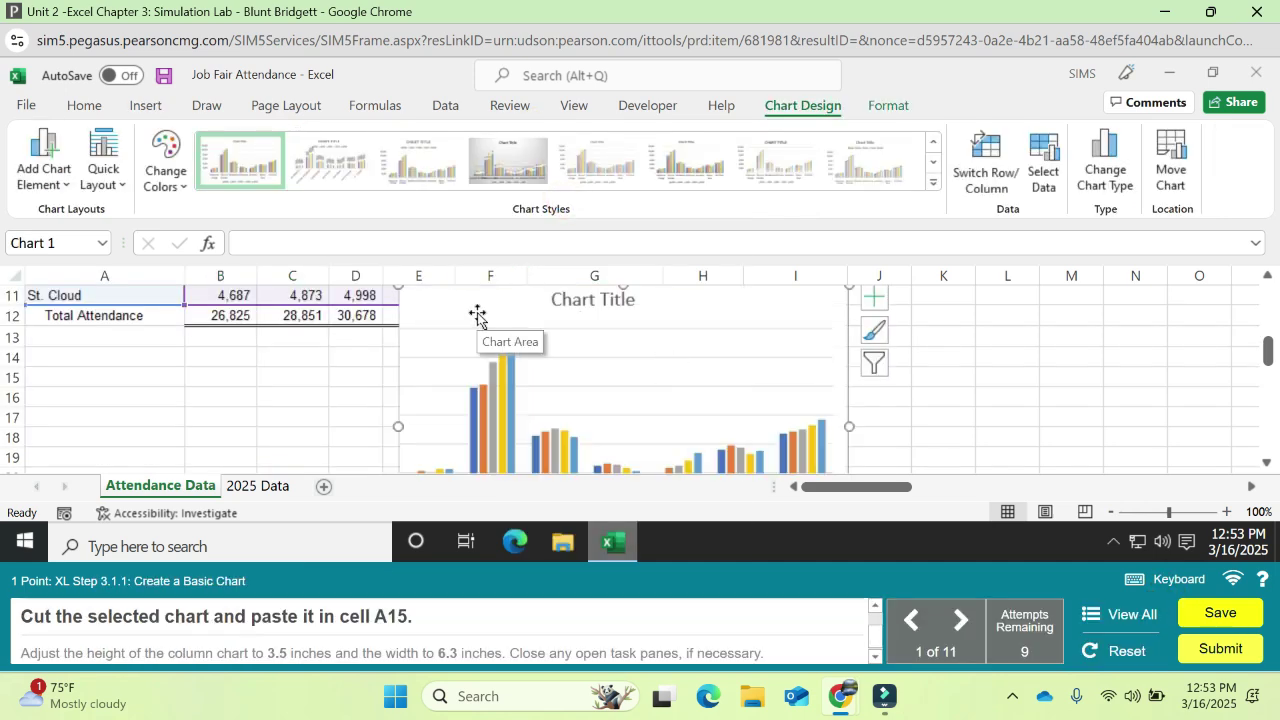
- Cut the new column chart and paste it in cell A15
key(ctrl+x)
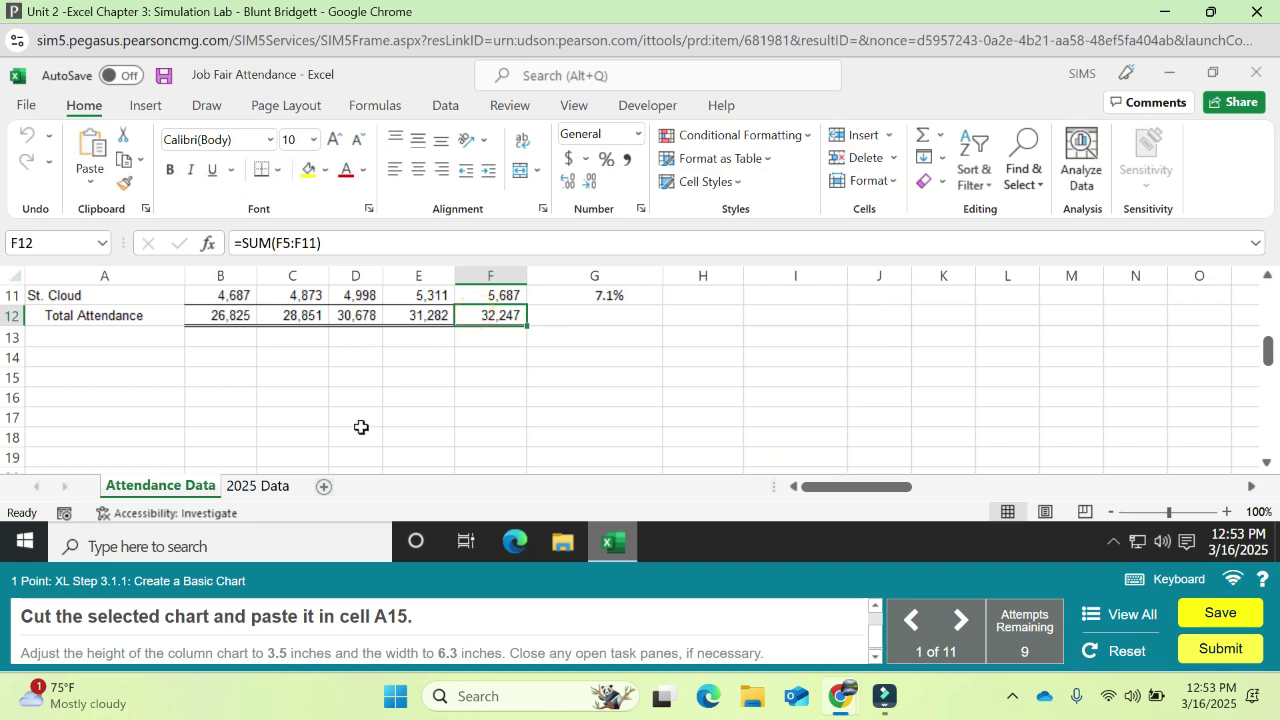
click(120, 380)
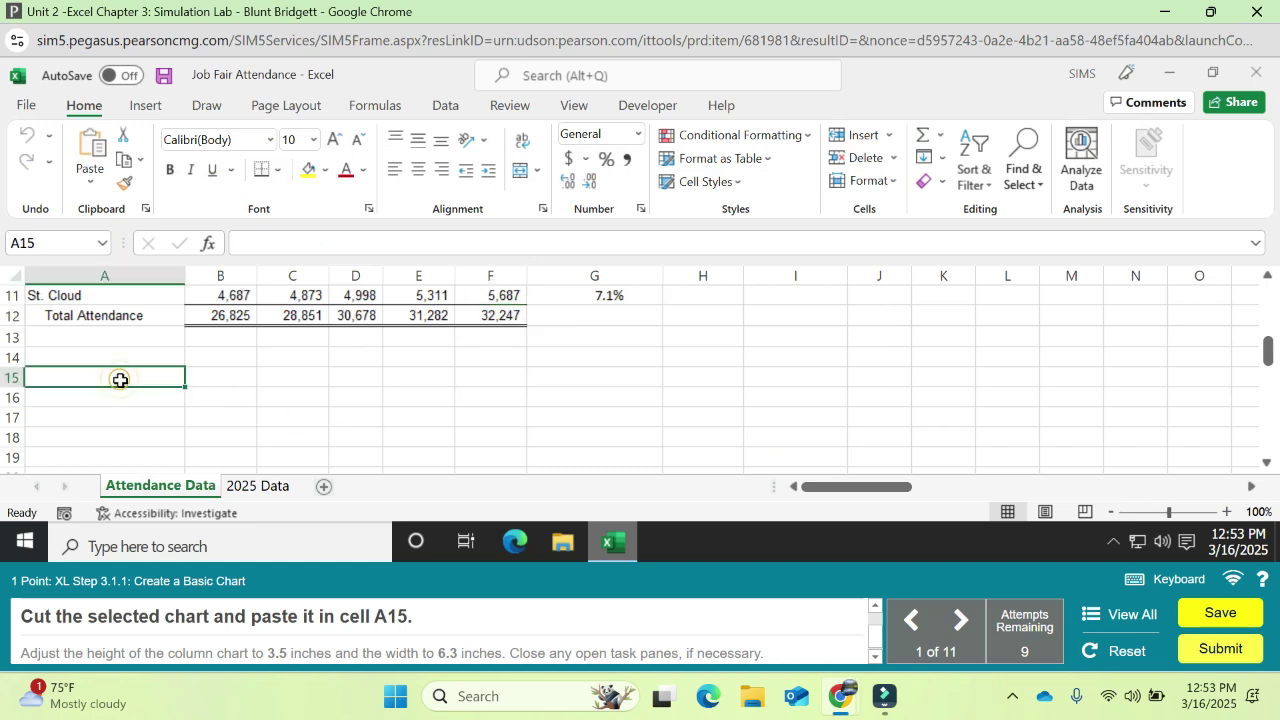
key(ctrl+v)
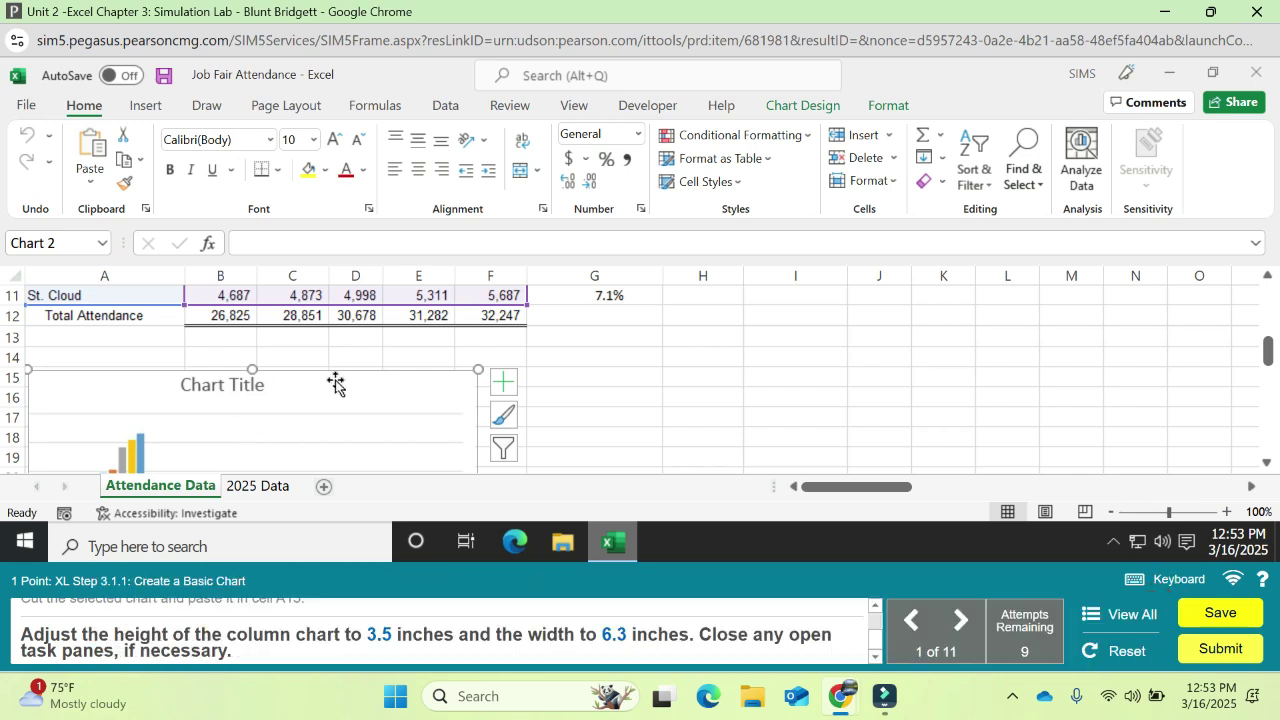
- Set the pasted column chart's height to 3.5 inches and its width to 6.3 inches
click(826, 101)
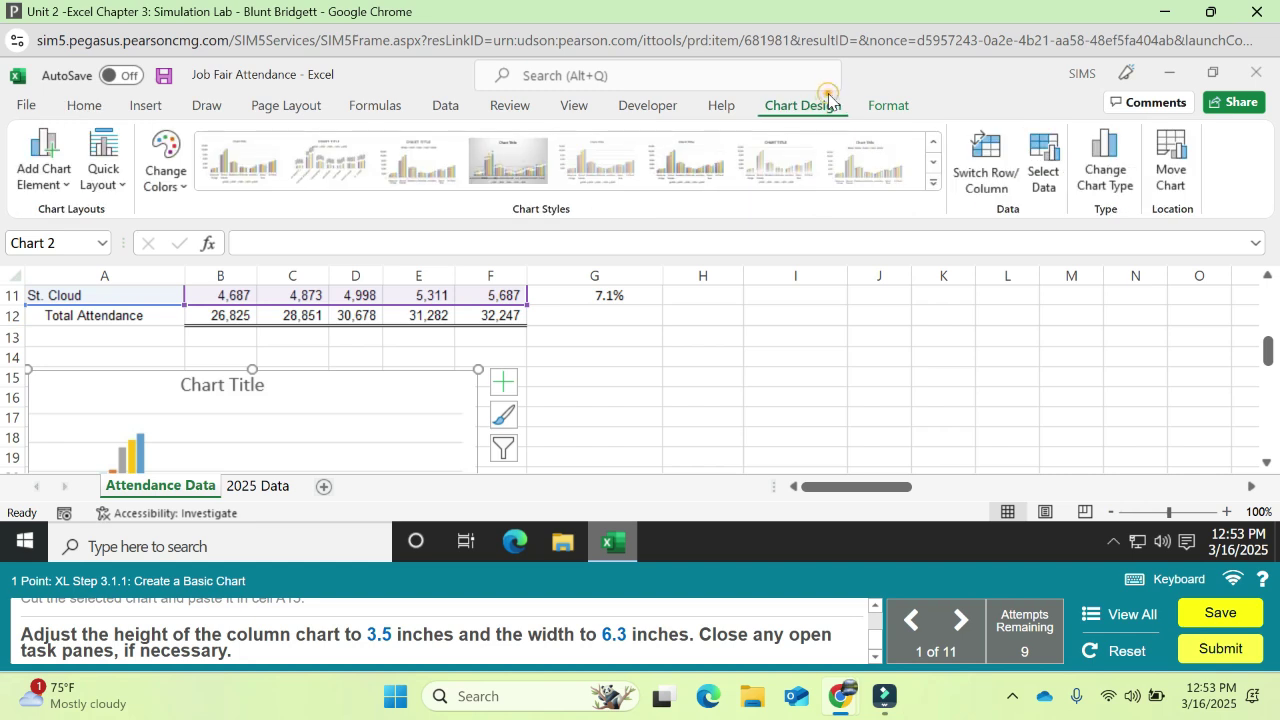
click(889, 107)
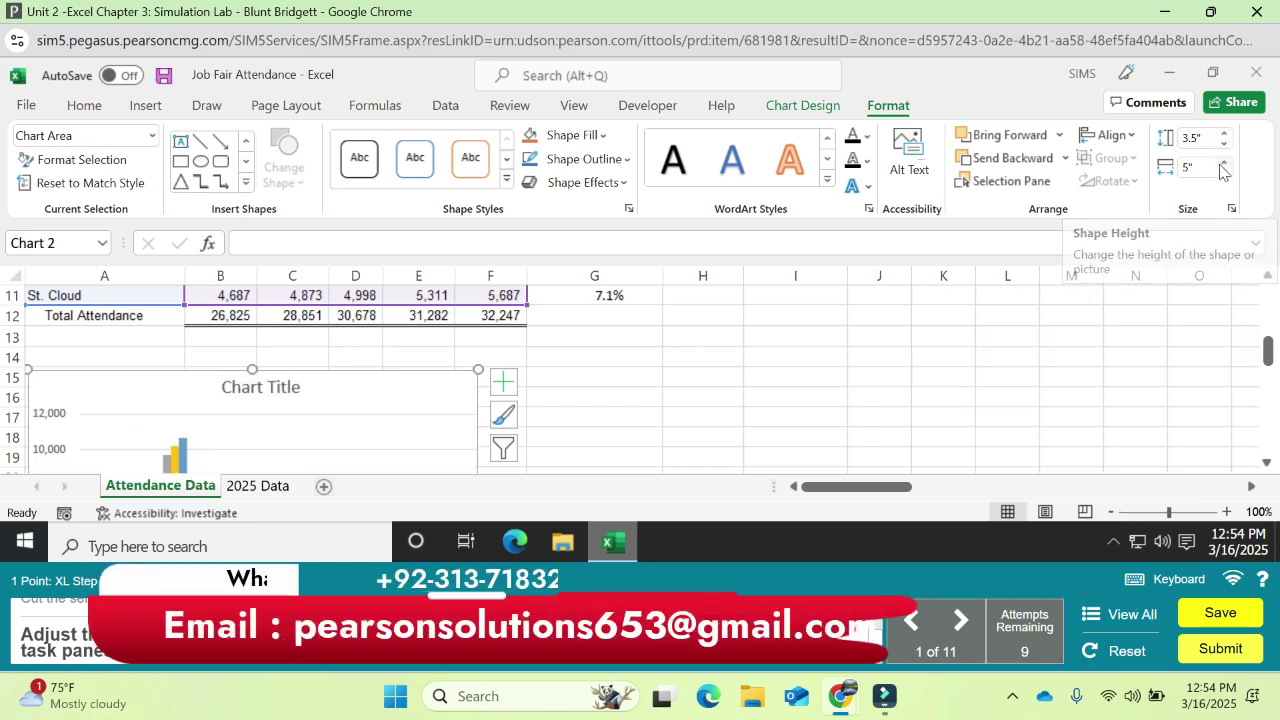
click(1222, 163)
click(1222, 163)
click(1222, 163)
click(1222, 163)
click(1222, 163)
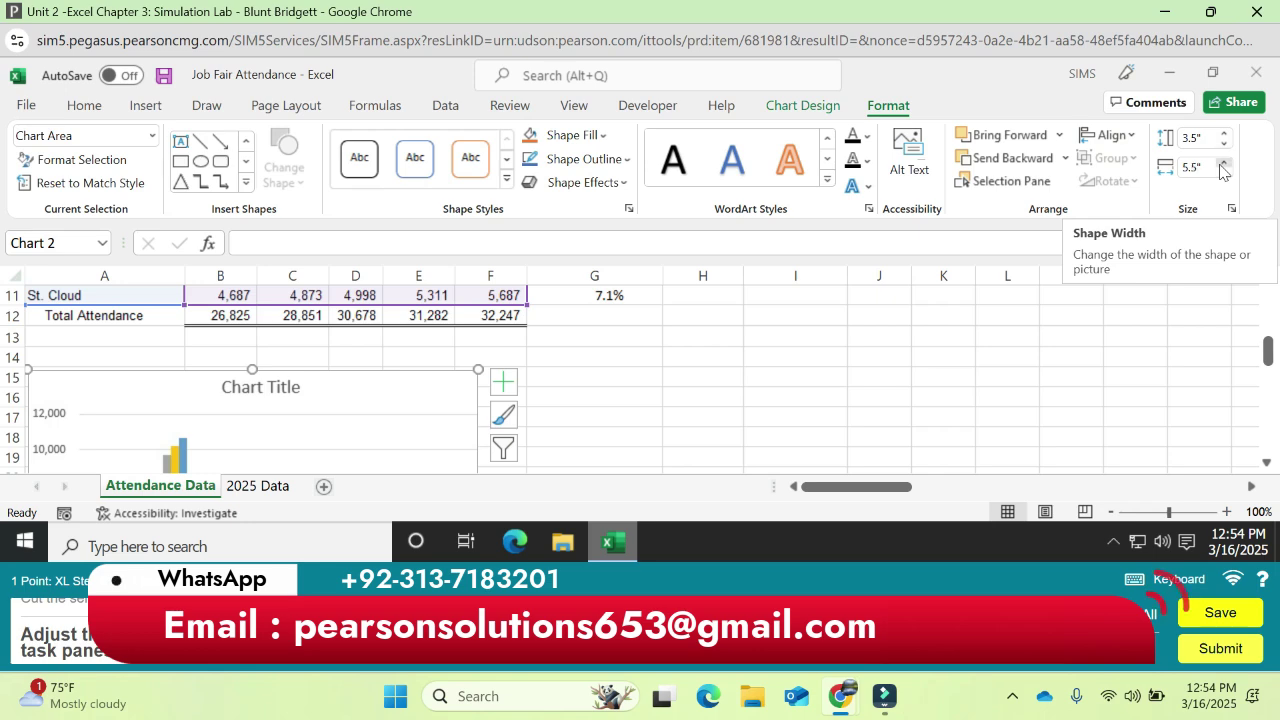
click(1222, 163)
click(1222, 163)
click(1222, 163)
click(1222, 163)
click(1222, 163)
click(1222, 163)
click(1222, 163)
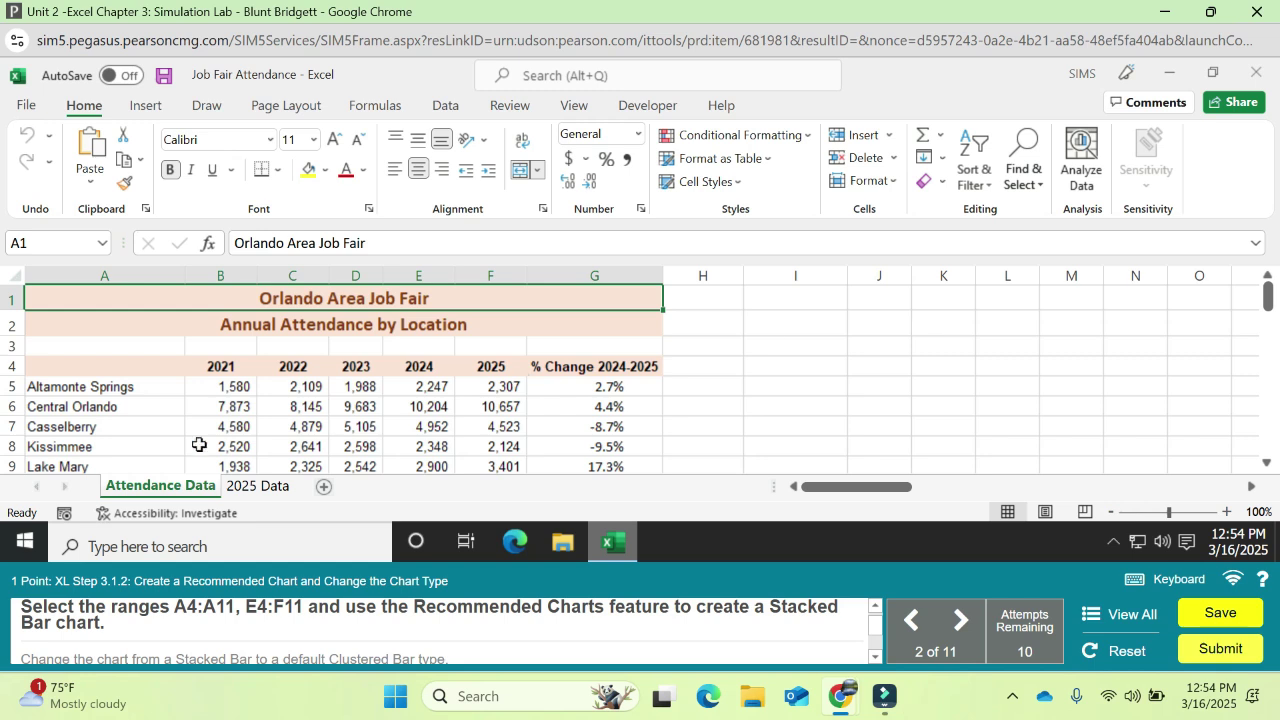
- Insert the recommended Stacked Bar chart from the ranges A4:A11 and E4:F11 on the Attendance Data sheet
drag(146, 371, 155, 415)
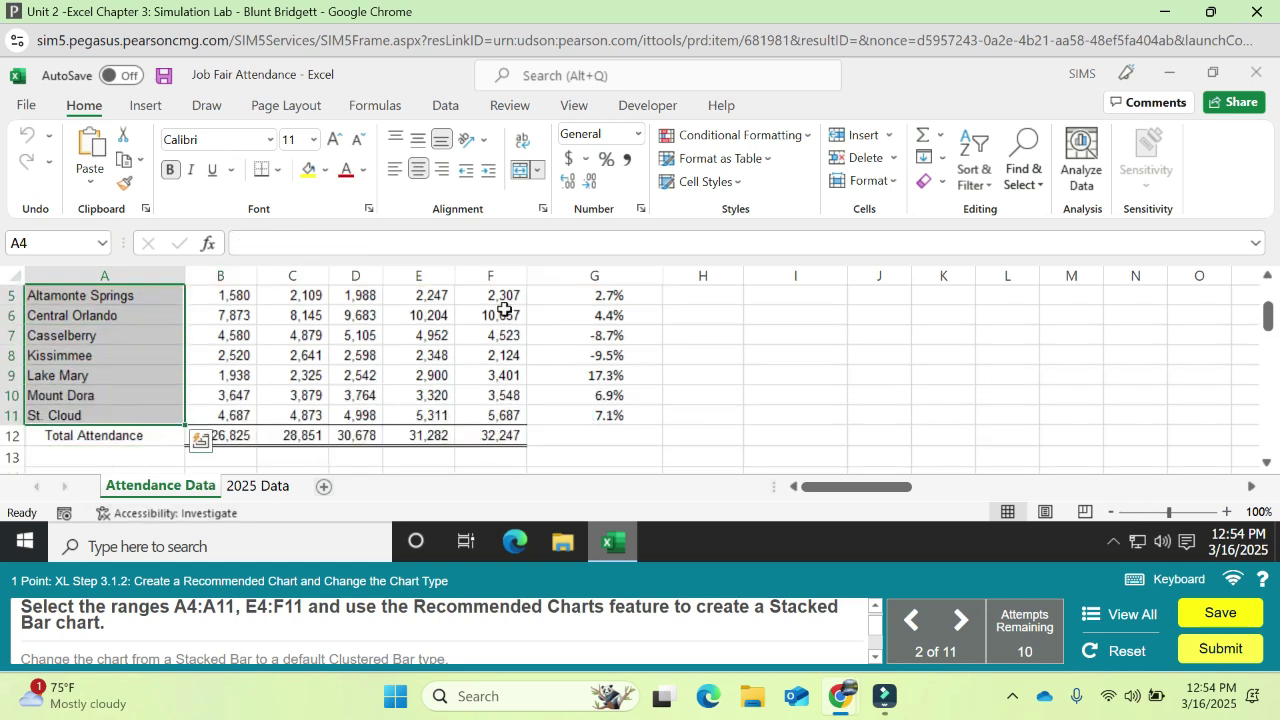
drag(1270, 332, 1270, 327)
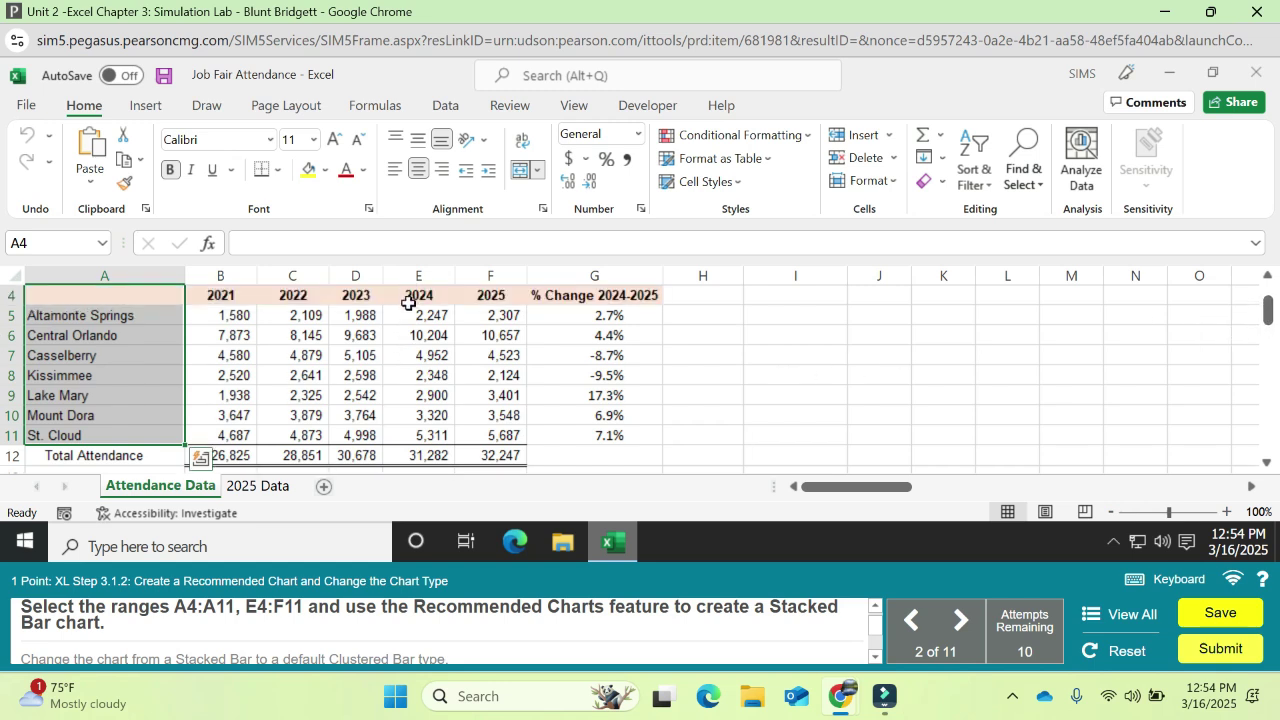
drag(409, 296, 505, 432)
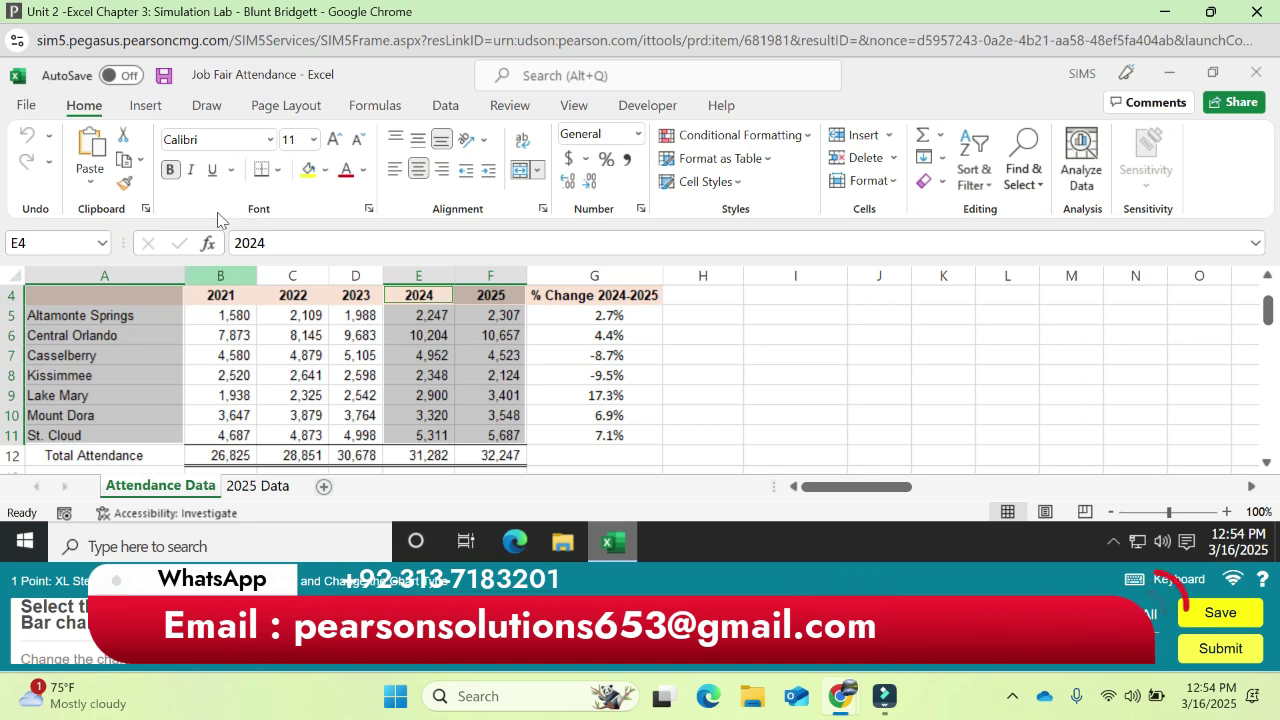
click(150, 108)
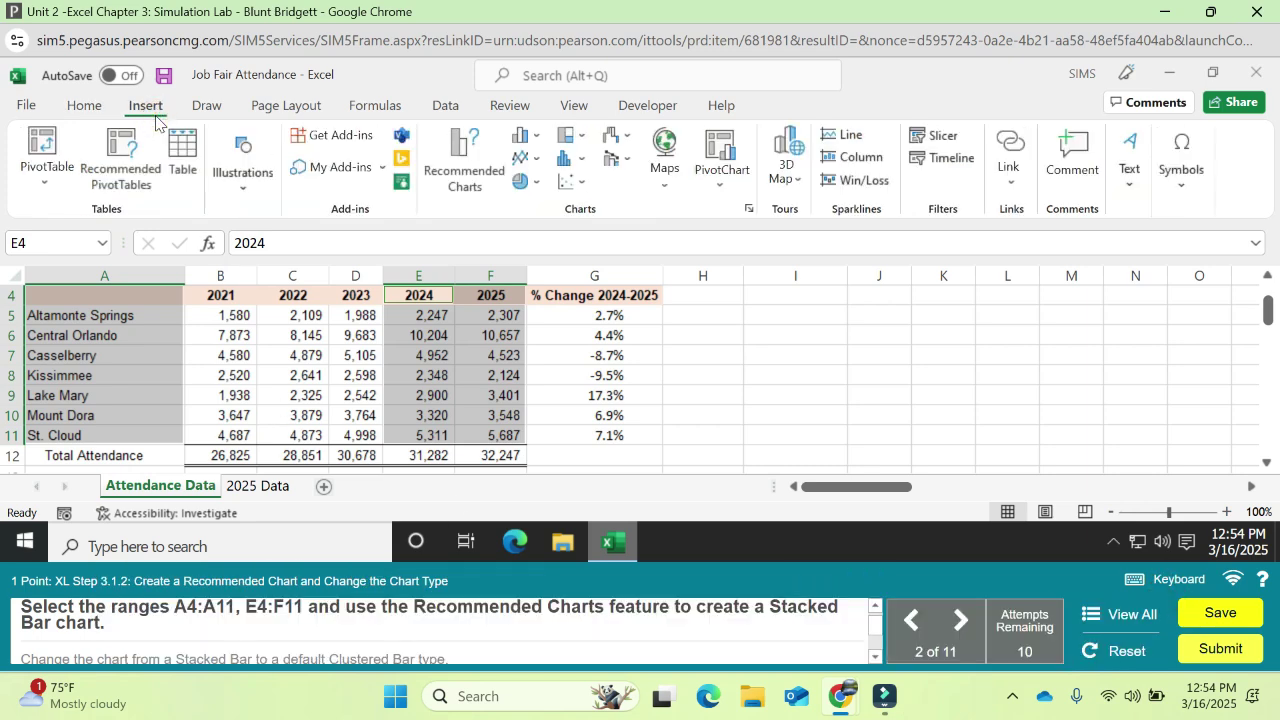
click(458, 190)
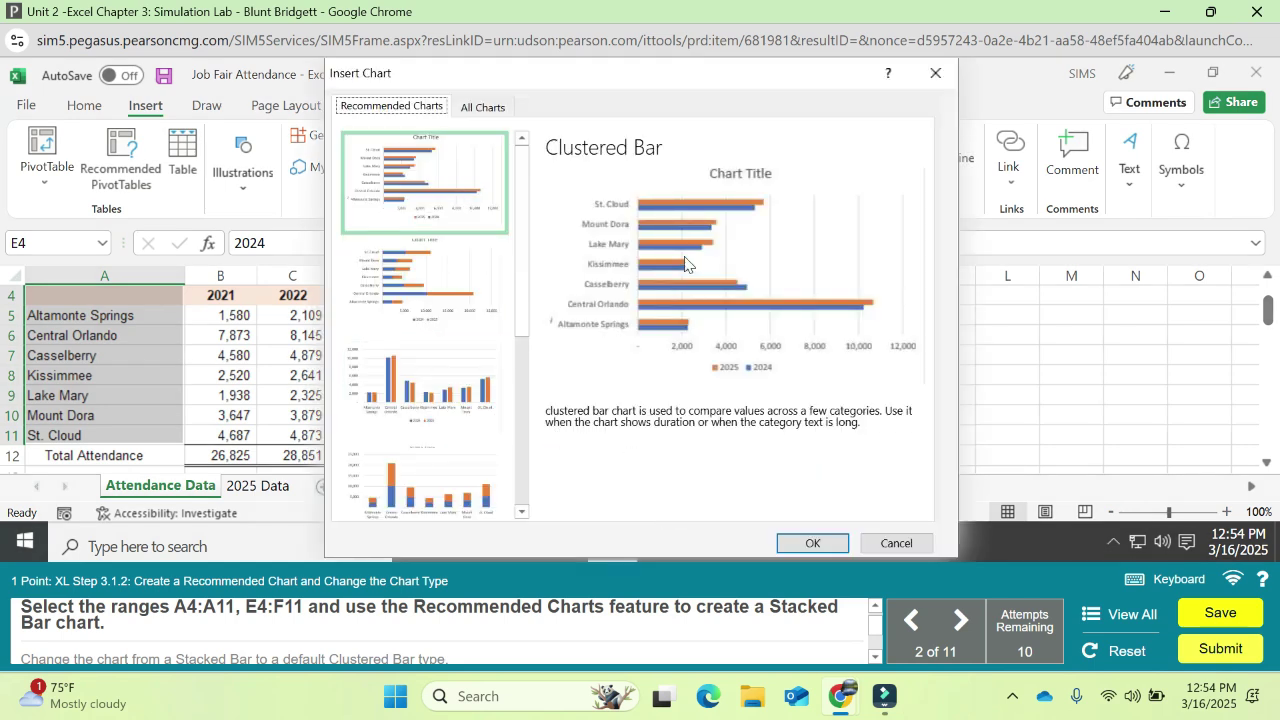
click(466, 270)
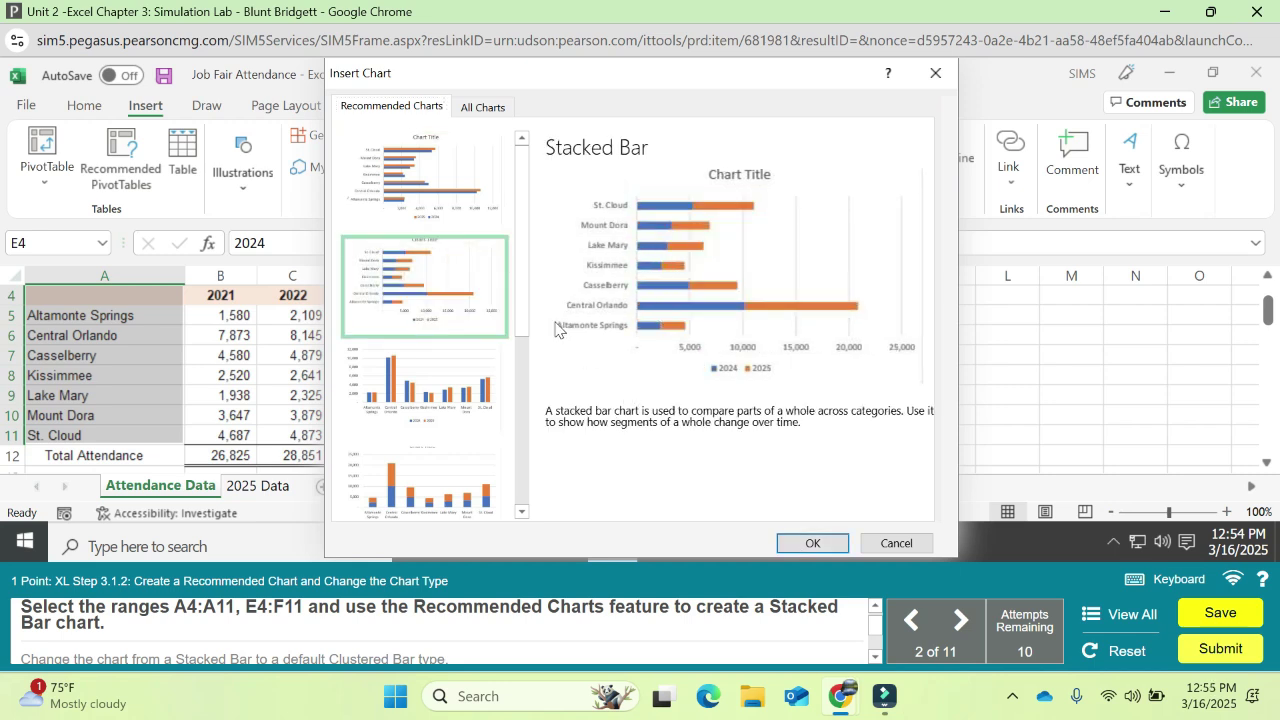
click(813, 543)
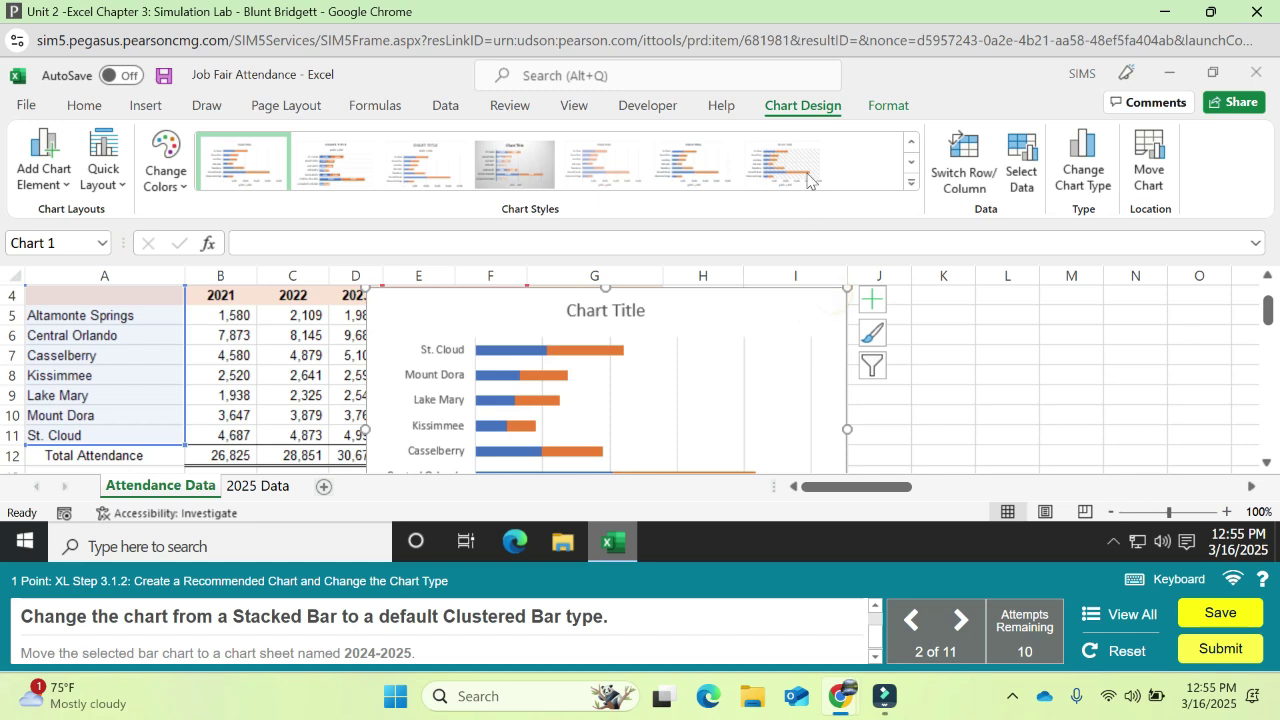
- Change the stacked bar chart to the default Clustered Bar type
click(1078, 156)
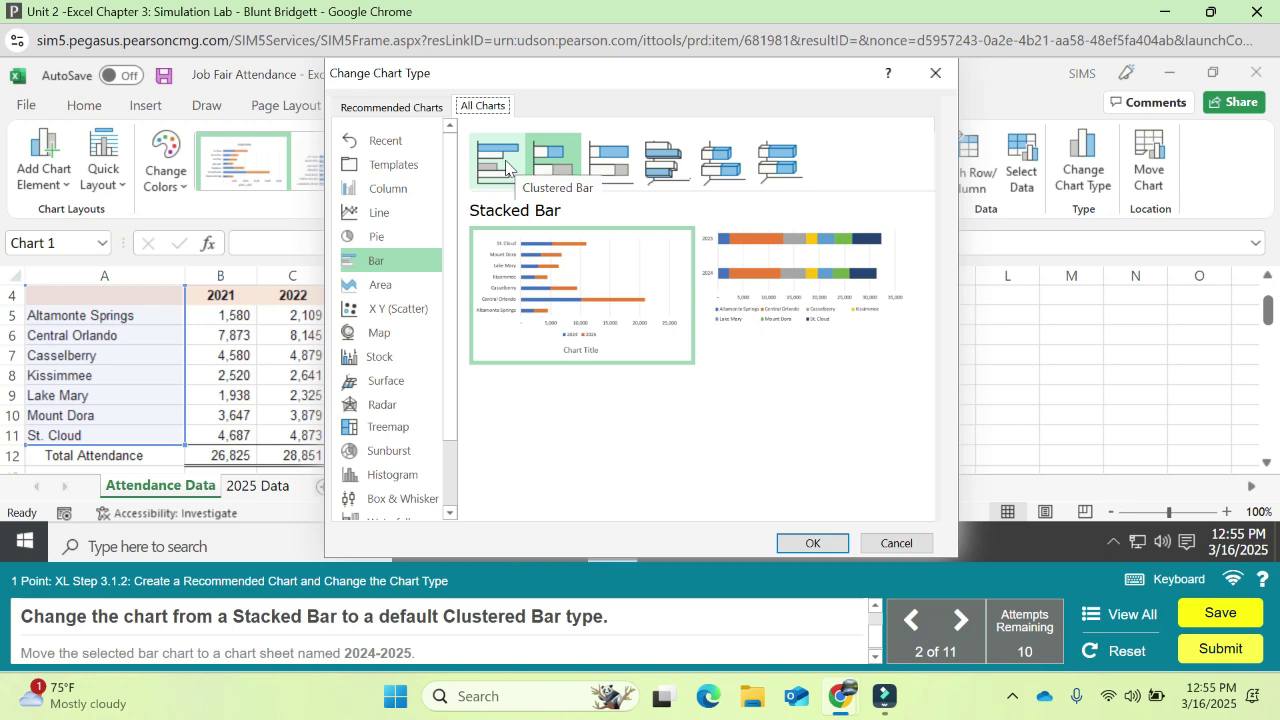
click(505, 168)
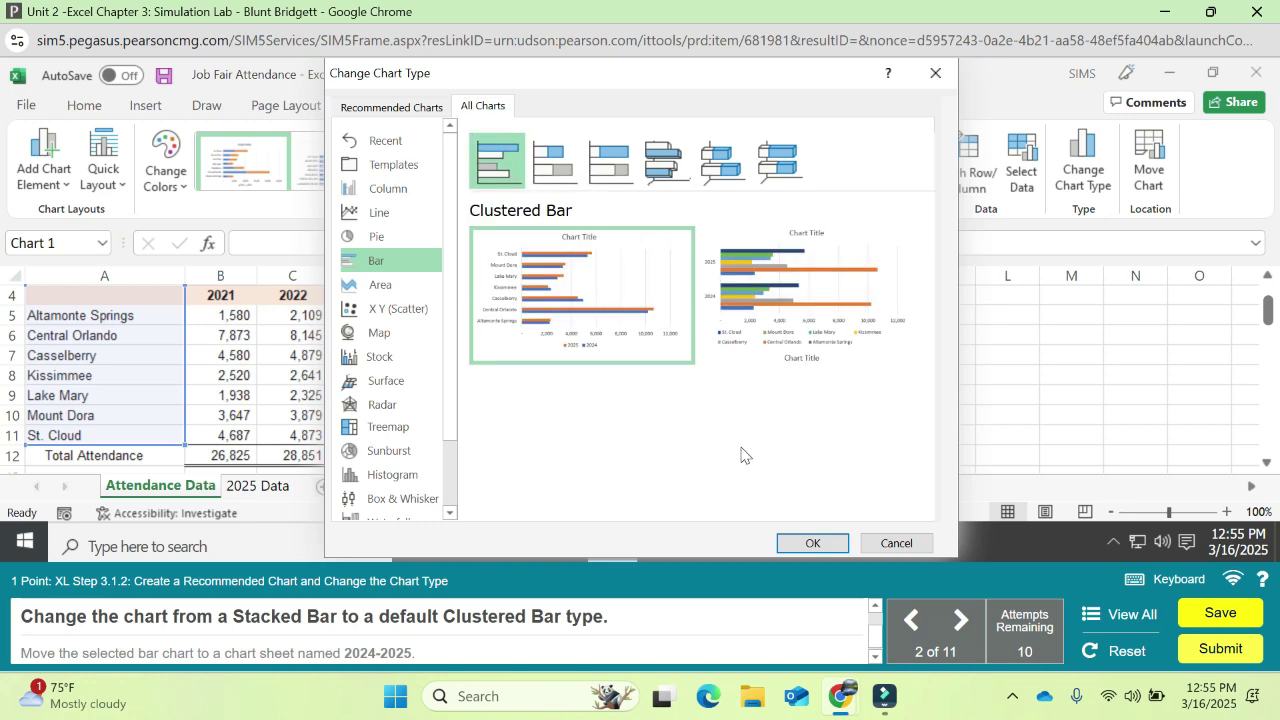
click(813, 545)
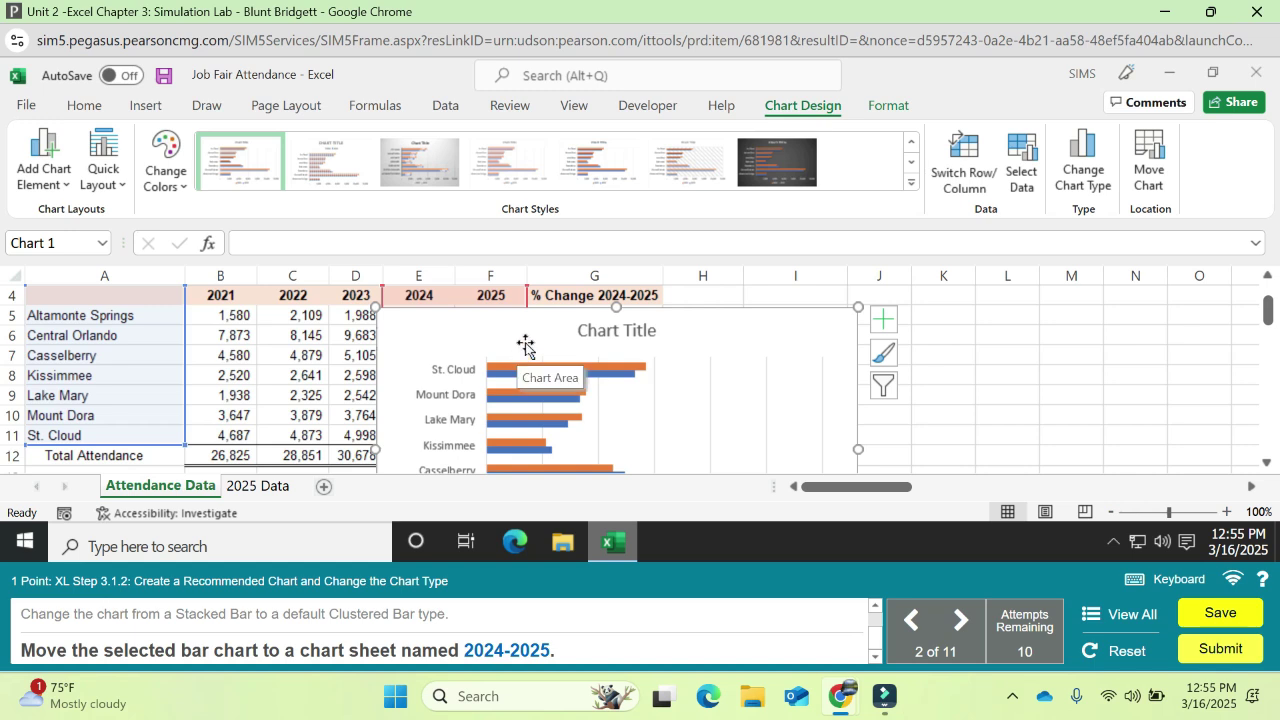
- Move the selected bar chart to a new chart sheet named 2024-2025
click(1146, 182)
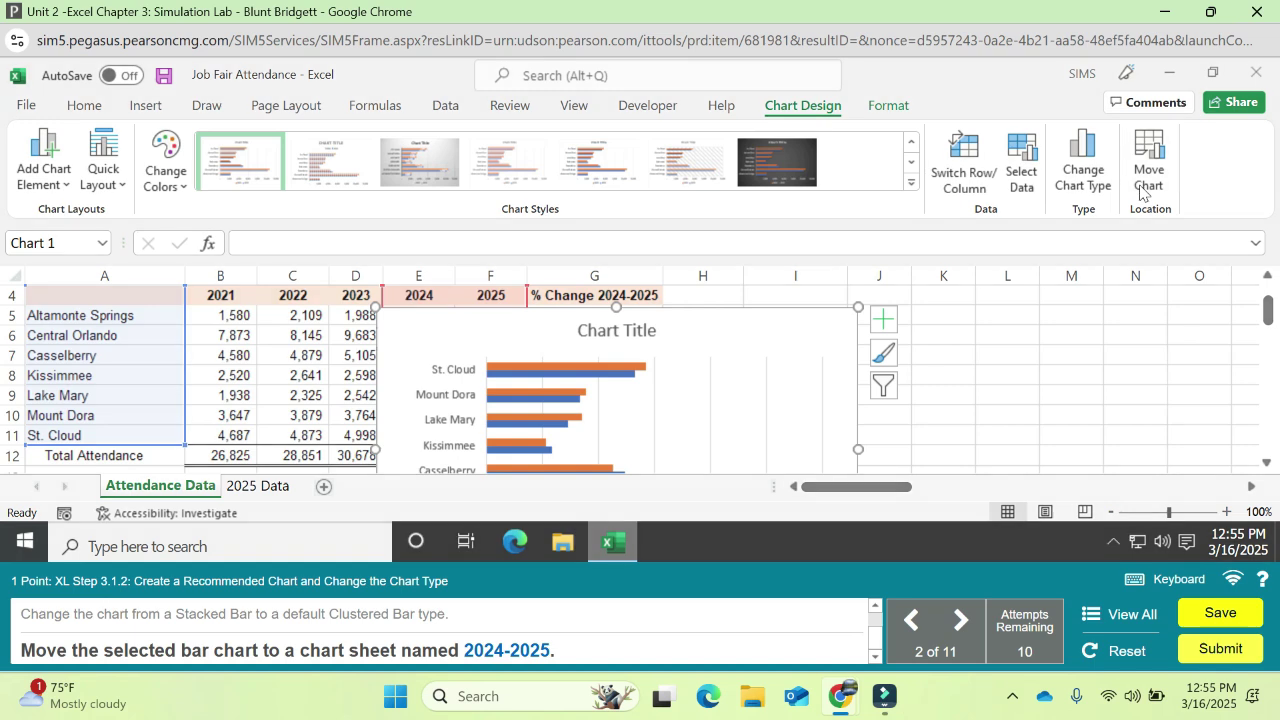
click(509, 287)
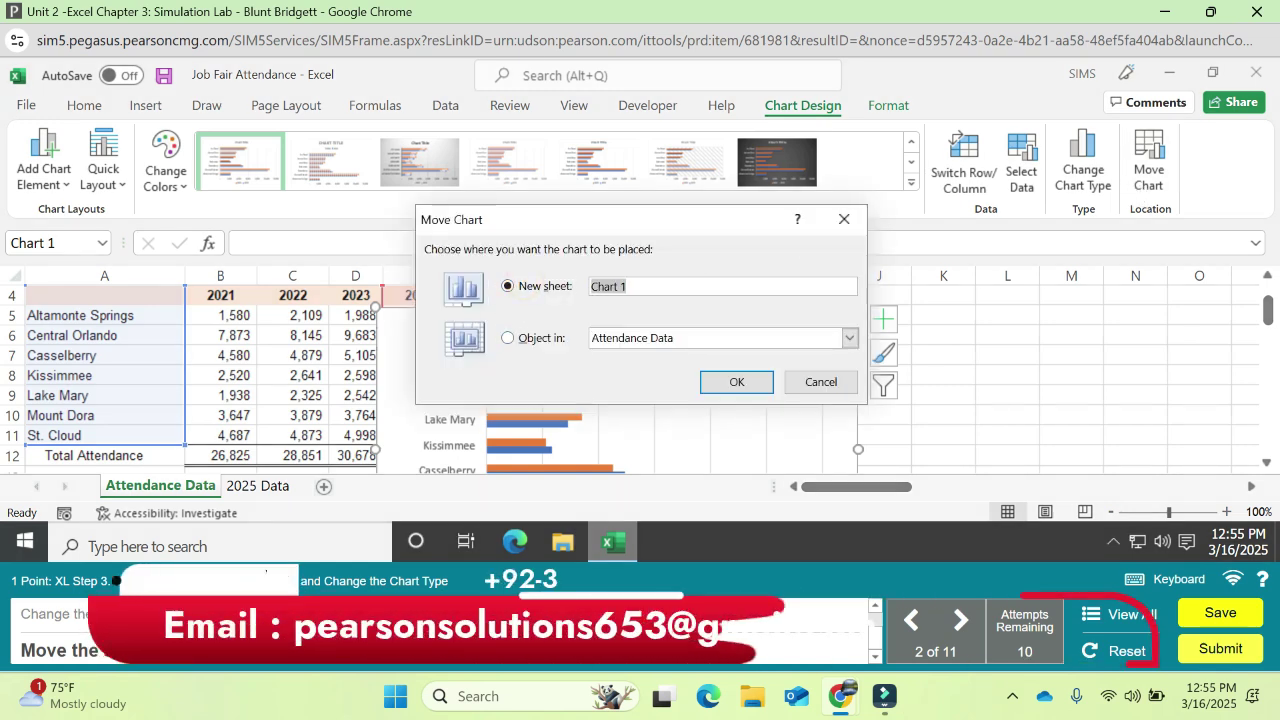
text(2024)
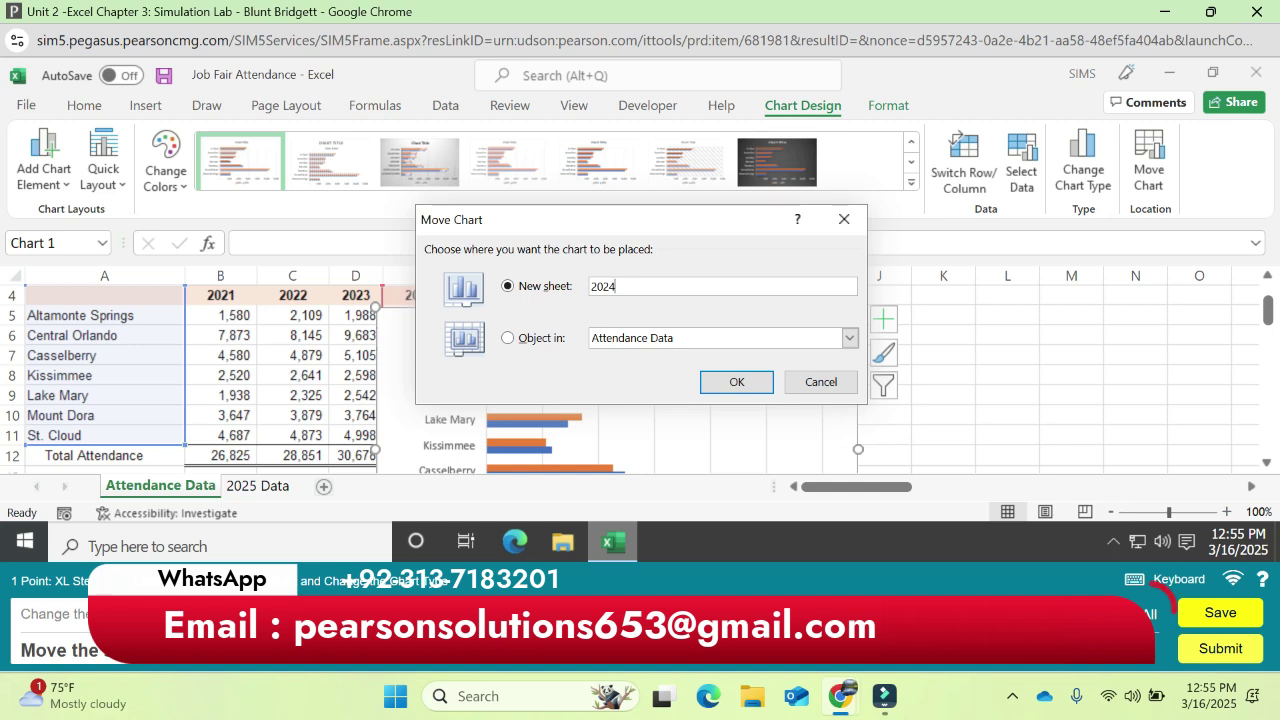
text(-2025)
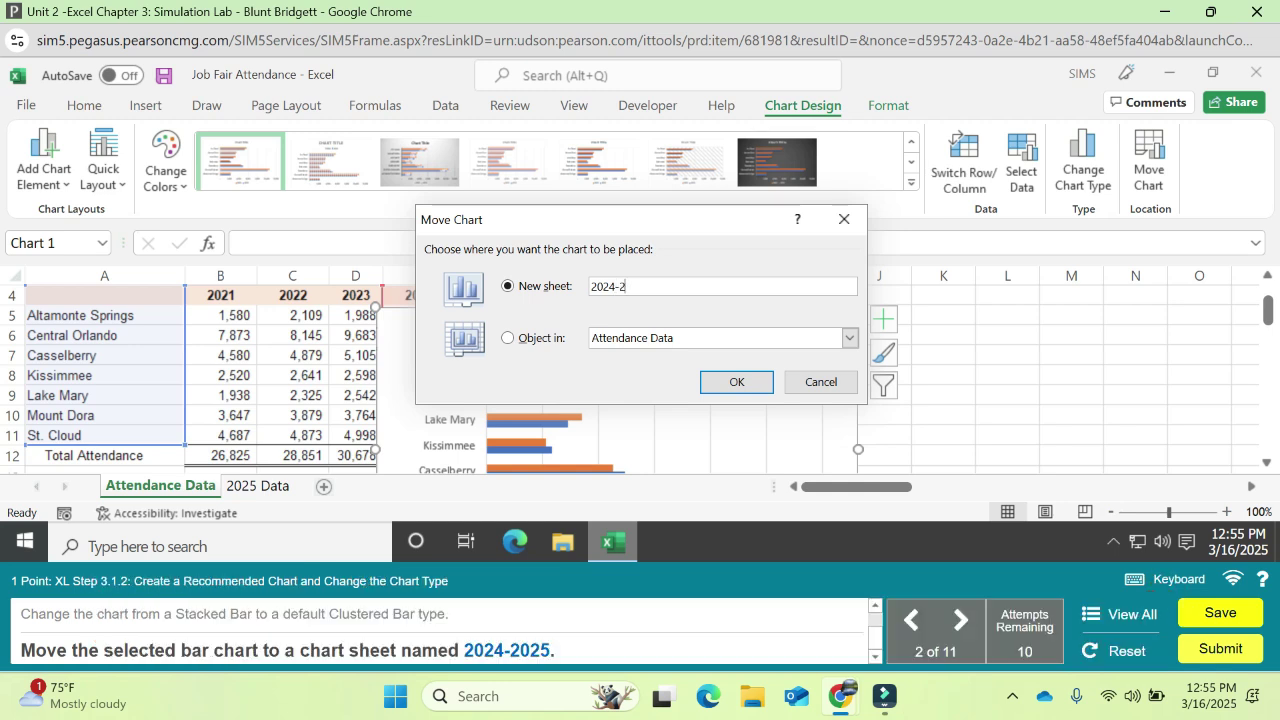
click(728, 384)
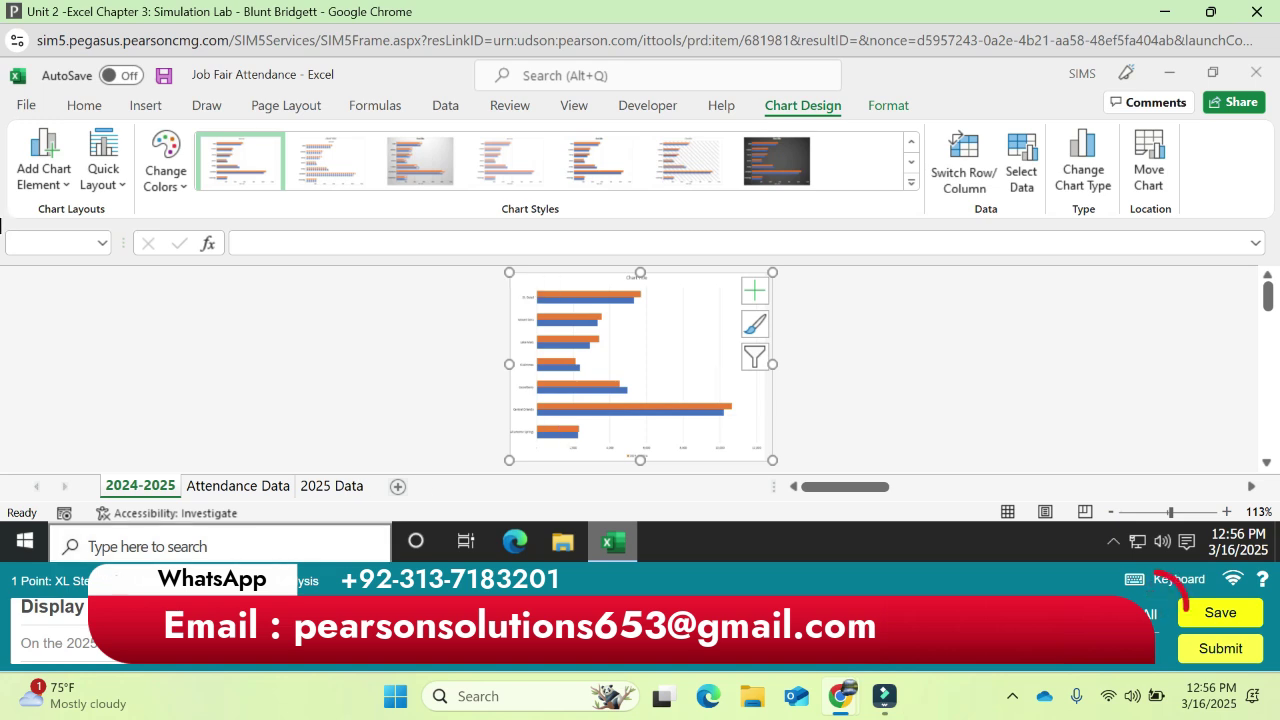
- Create a default Pie chart from the range A4:B10 on the 2025 Data sheet with Quick Analysis
click(336, 486)
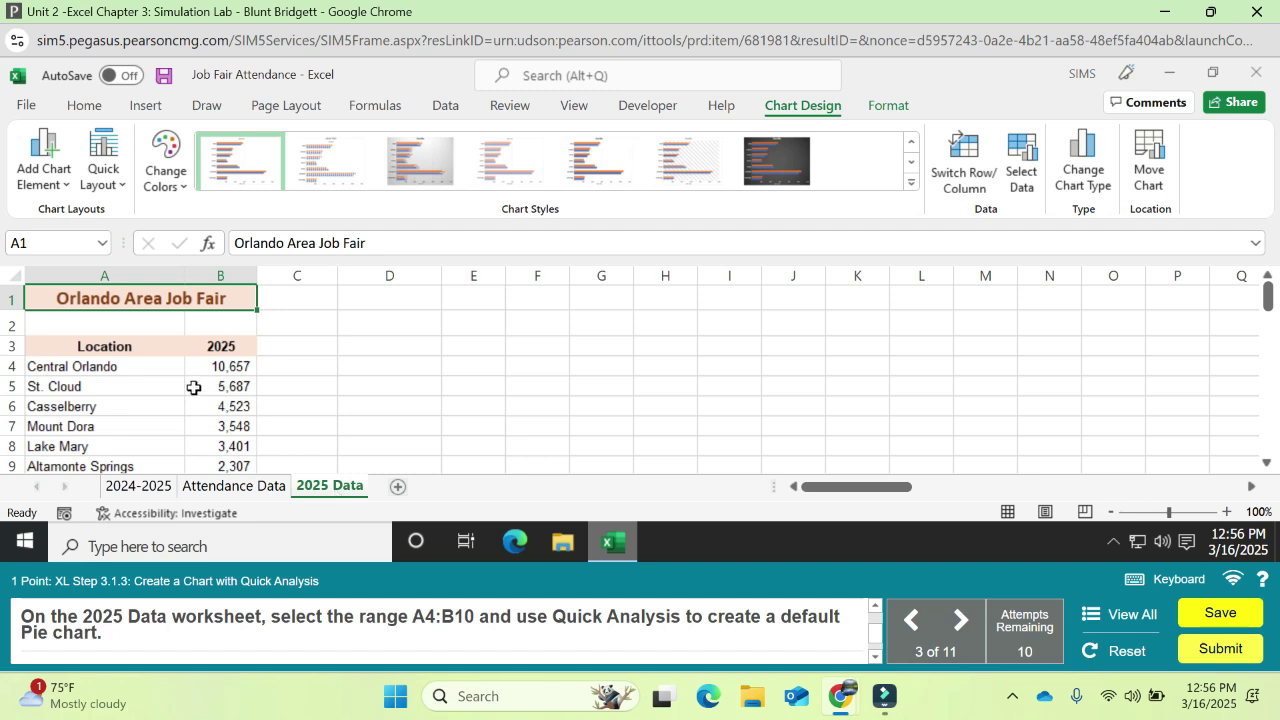
drag(80, 366, 216, 391)
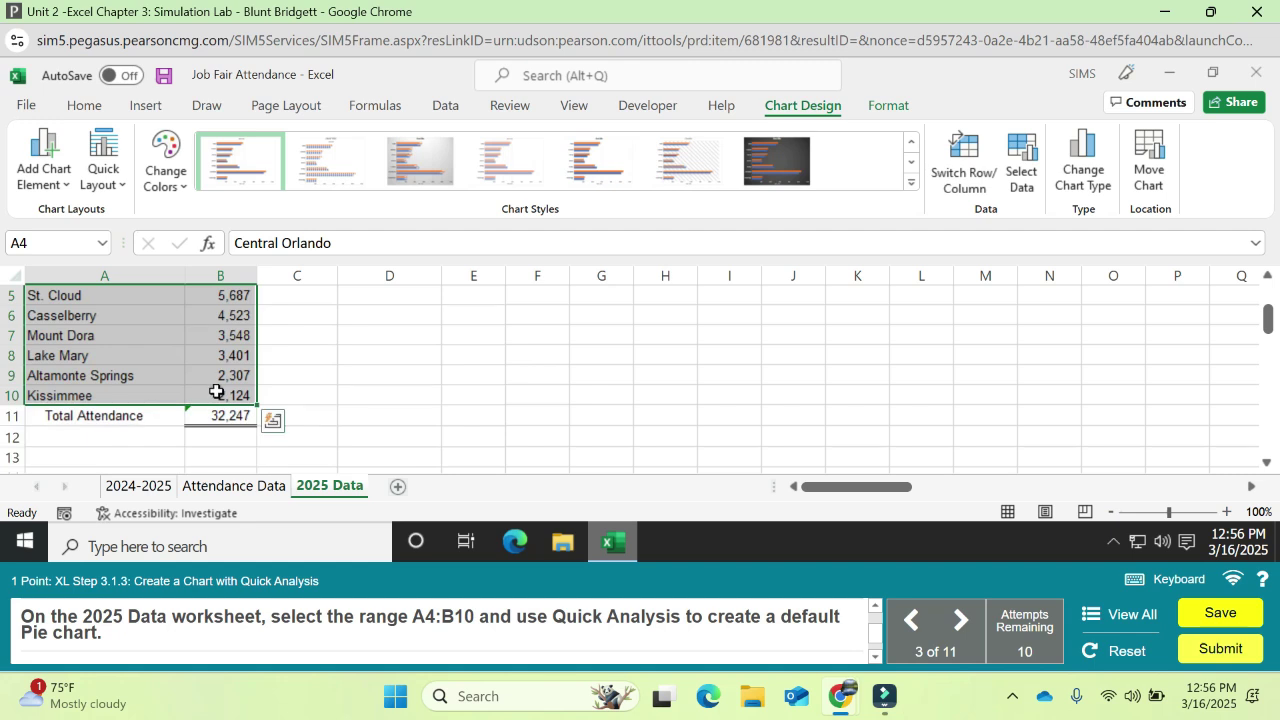
click(273, 421)
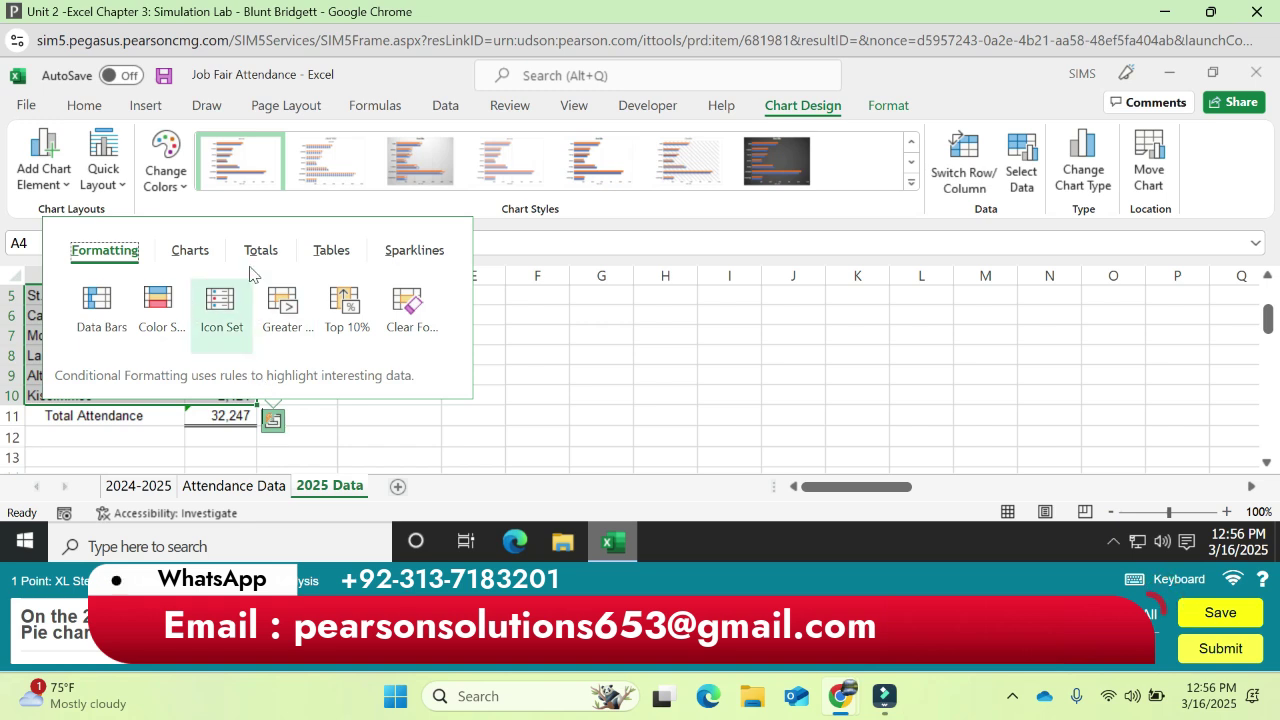
click(191, 249)
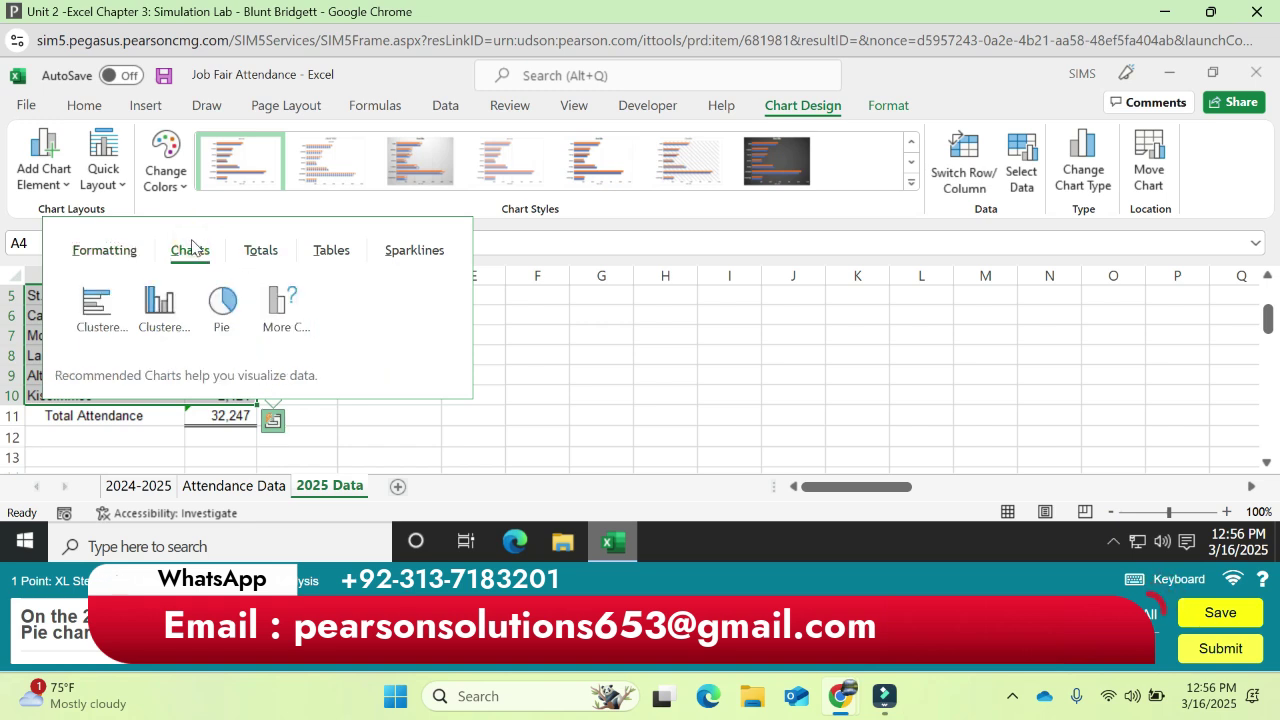
click(210, 314)
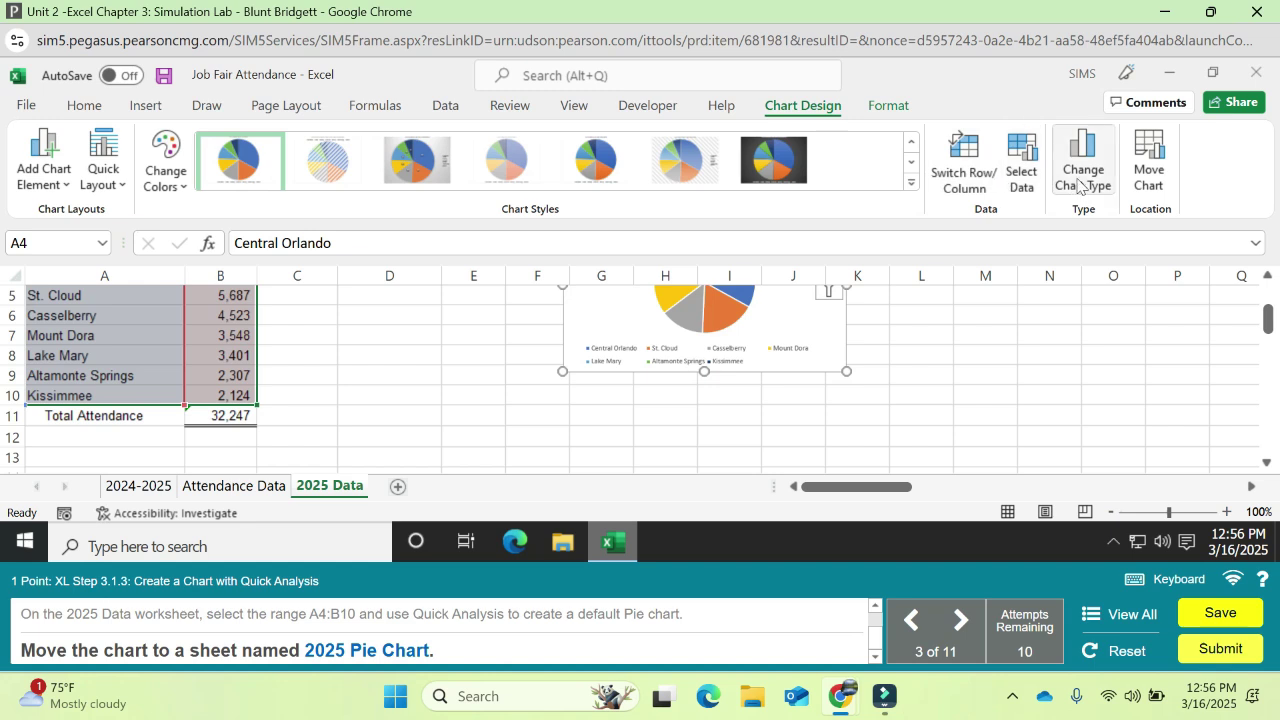
- Move the pie chart to a new chart sheet named 2025 Pie Chart
click(1149, 176)
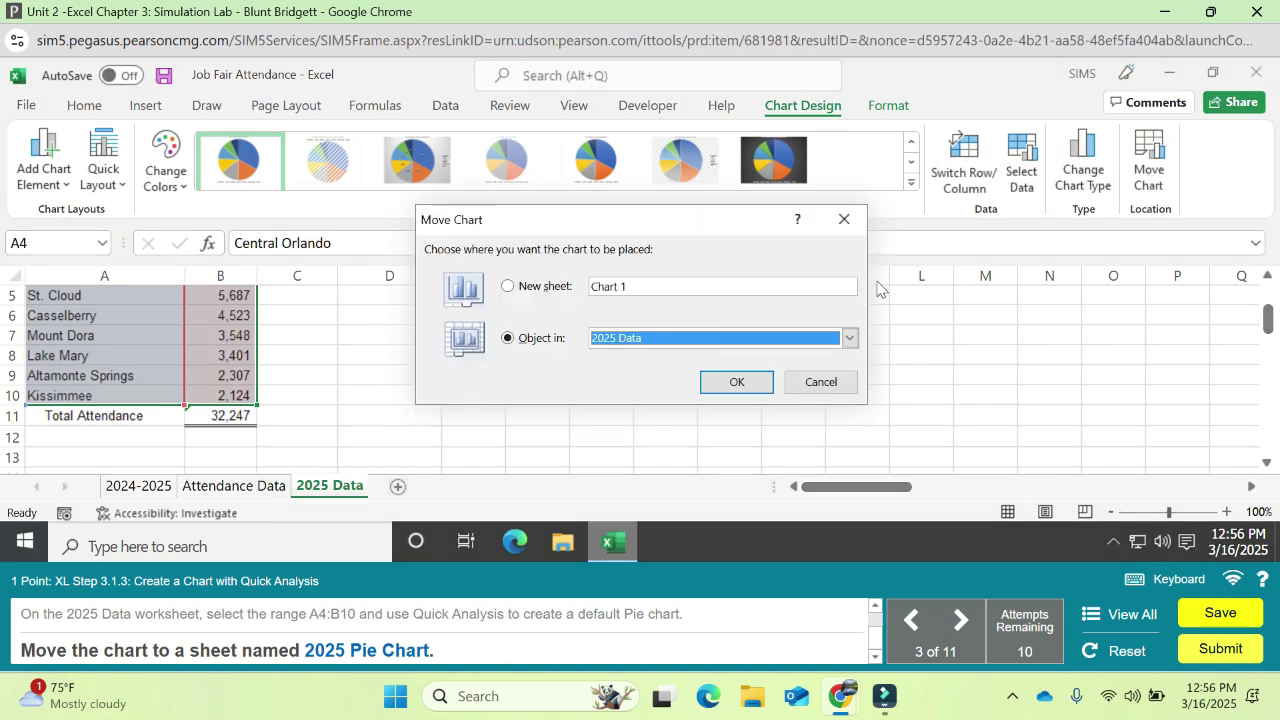
click(508, 286)
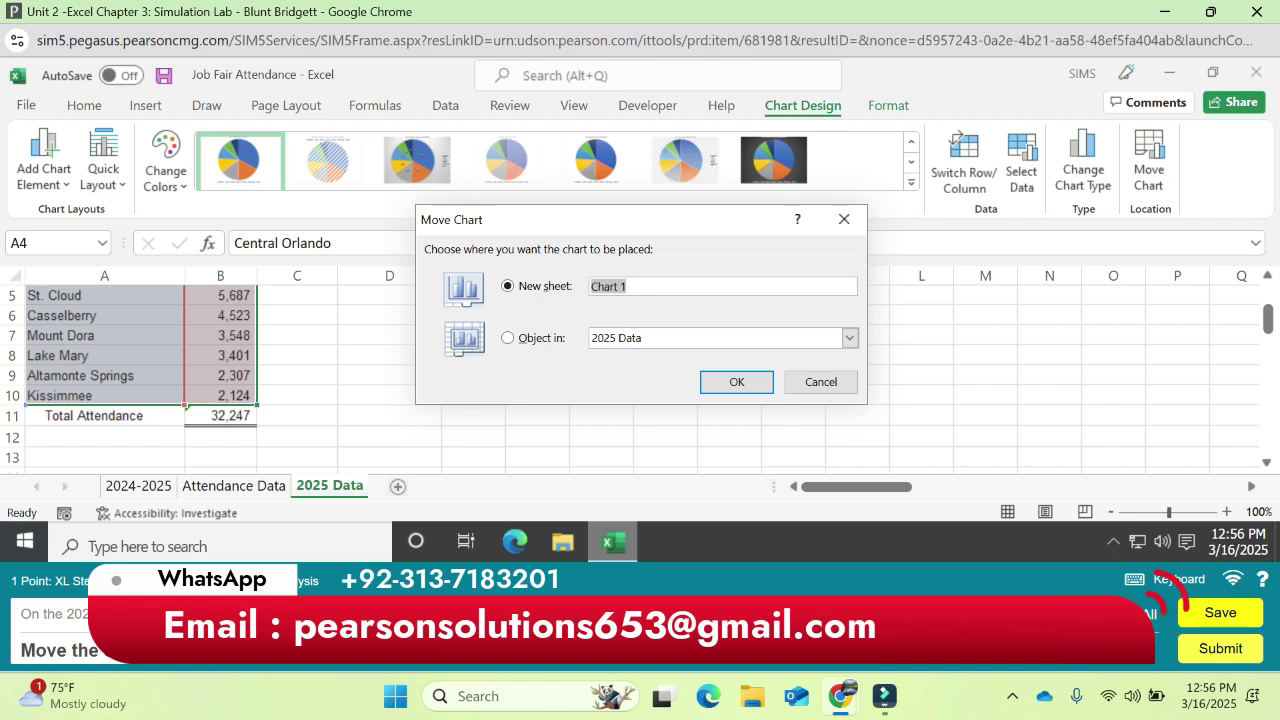
text(2025 Pie)
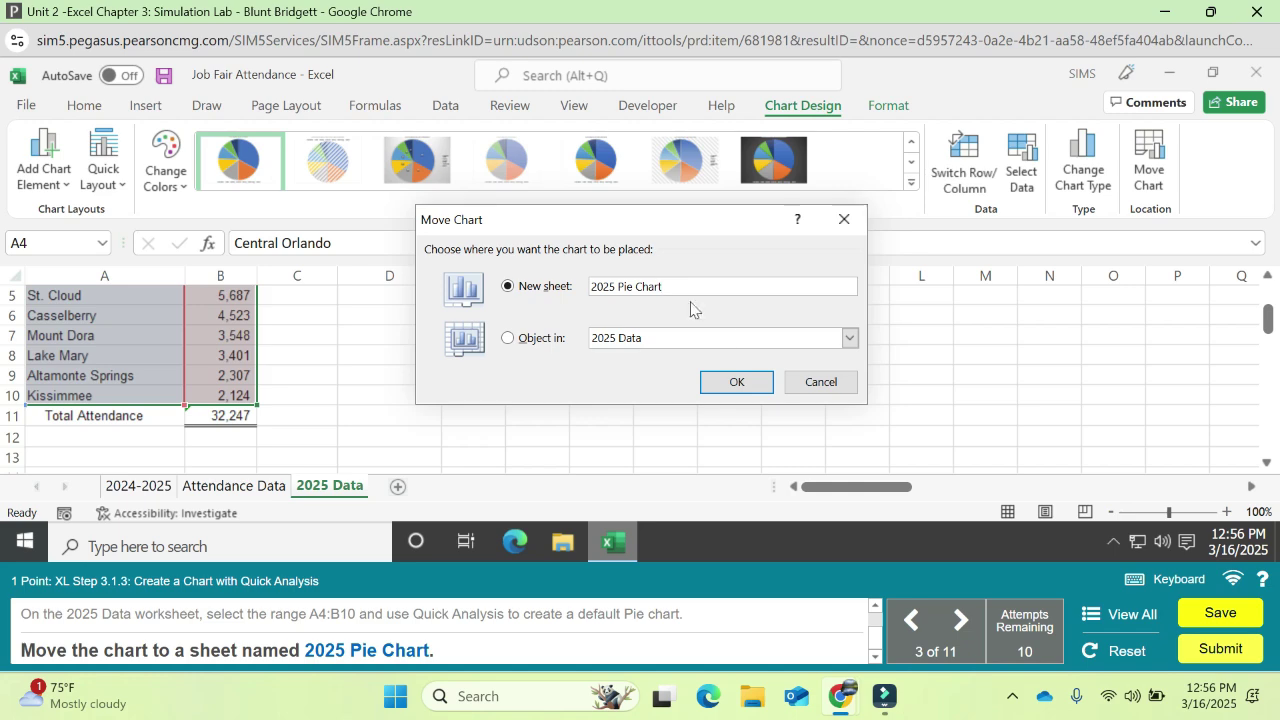
click(736, 382)
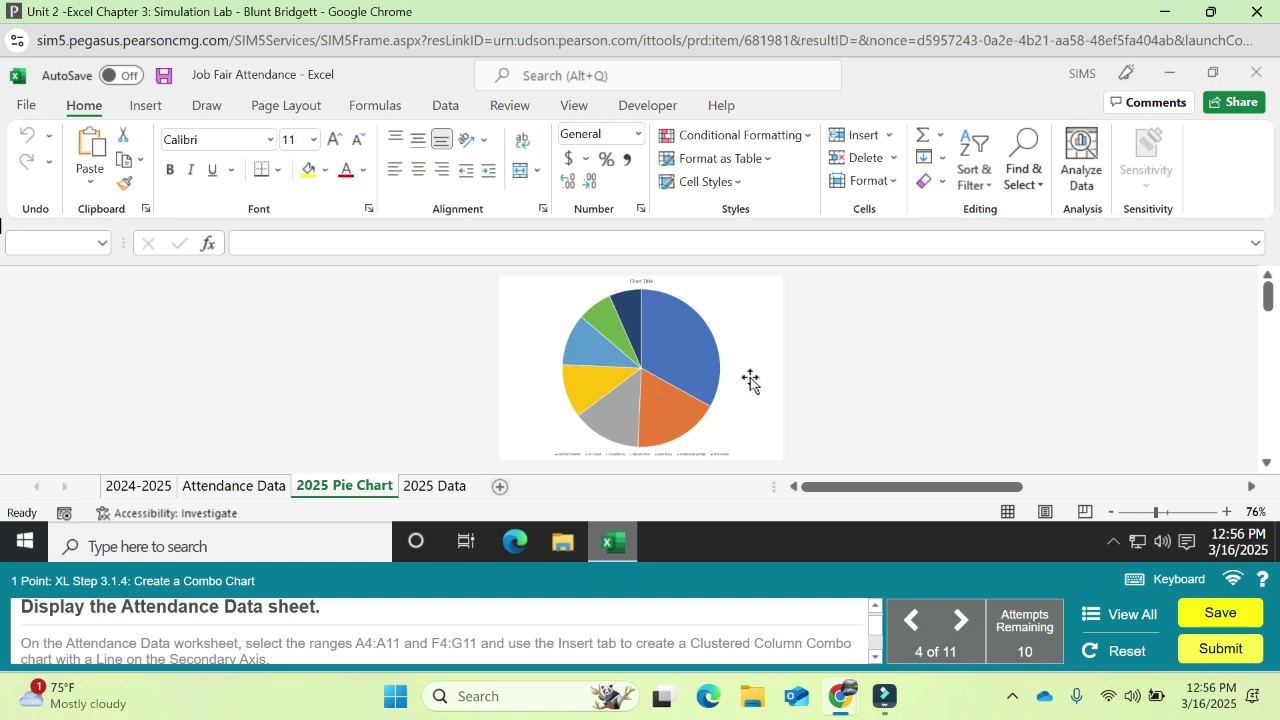
- Insert a Clustered Column - Line on Secondary Axis combo chart from the ranges A4:A11 and F4:G11 on the Attendance Data sheet
click(259, 488)
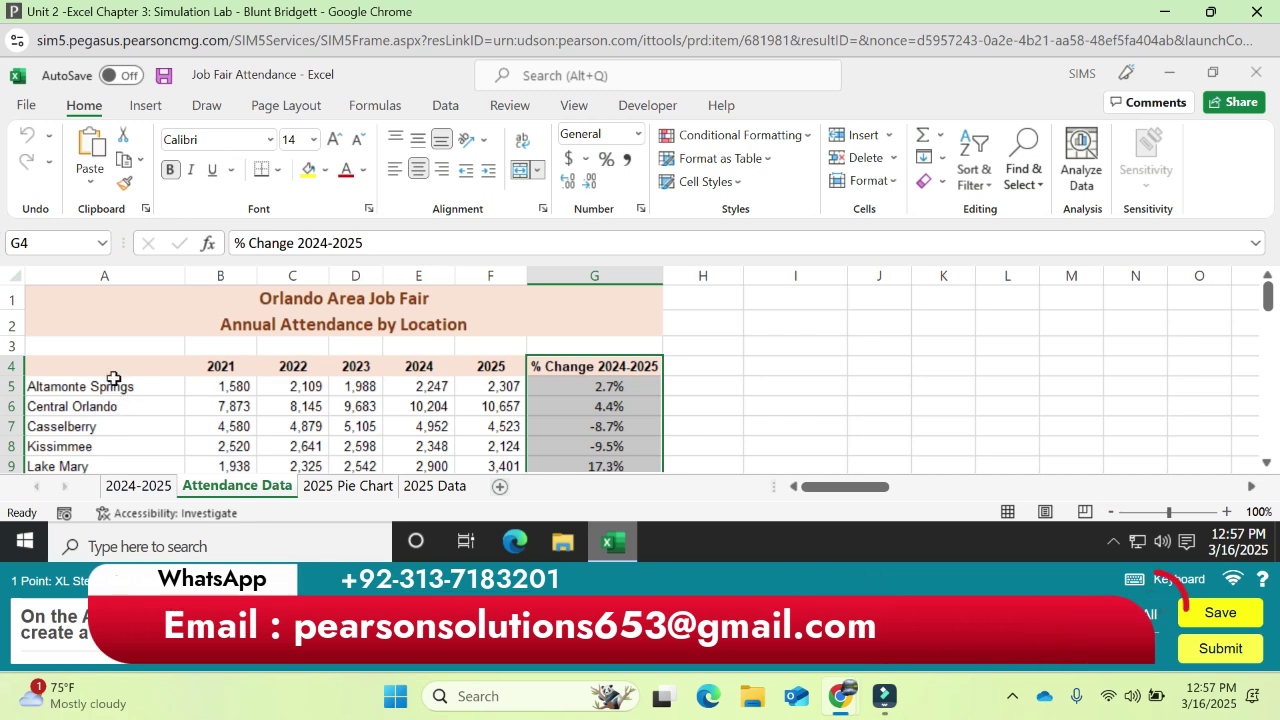
drag(113, 378, 138, 451)
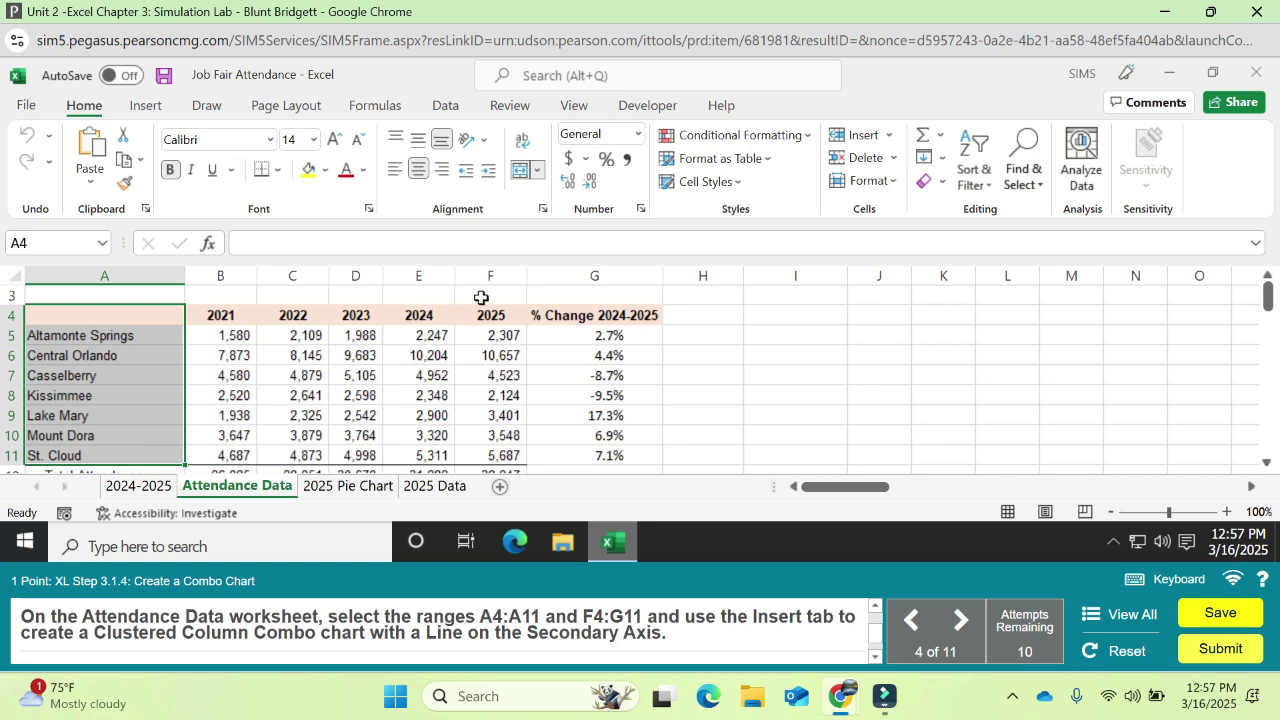
drag(489, 315, 612, 449)
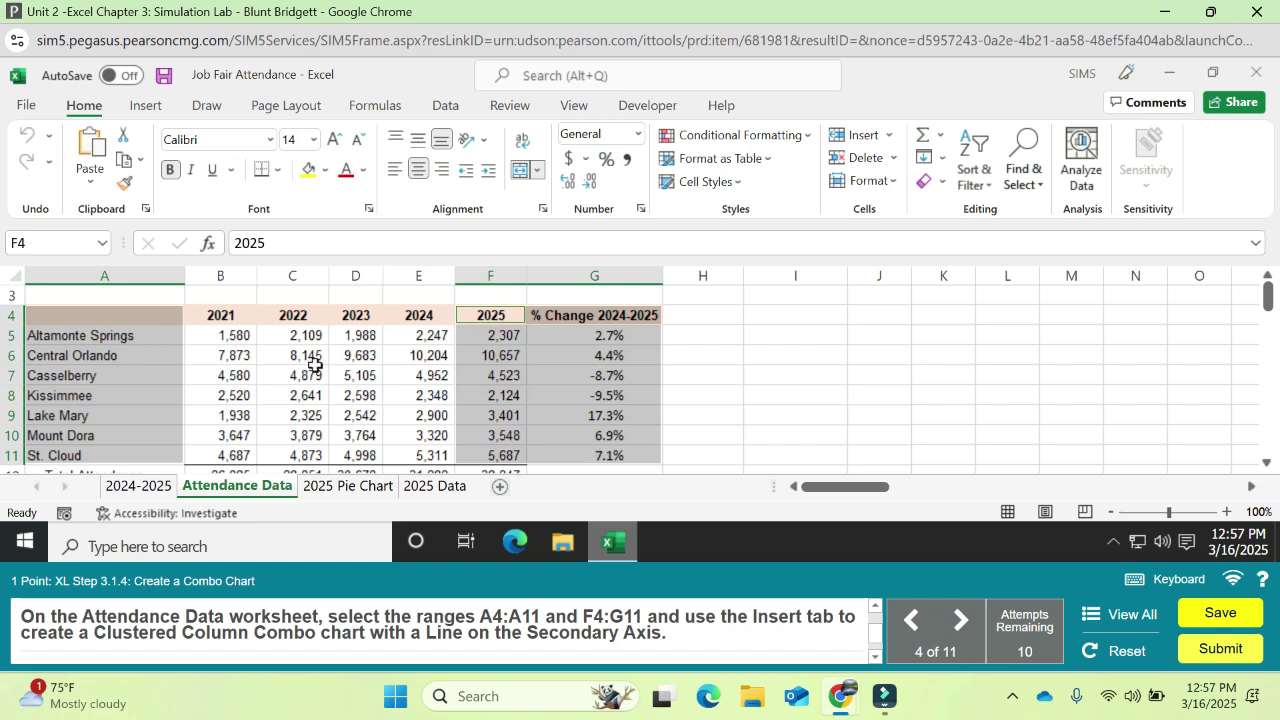
click(147, 106)
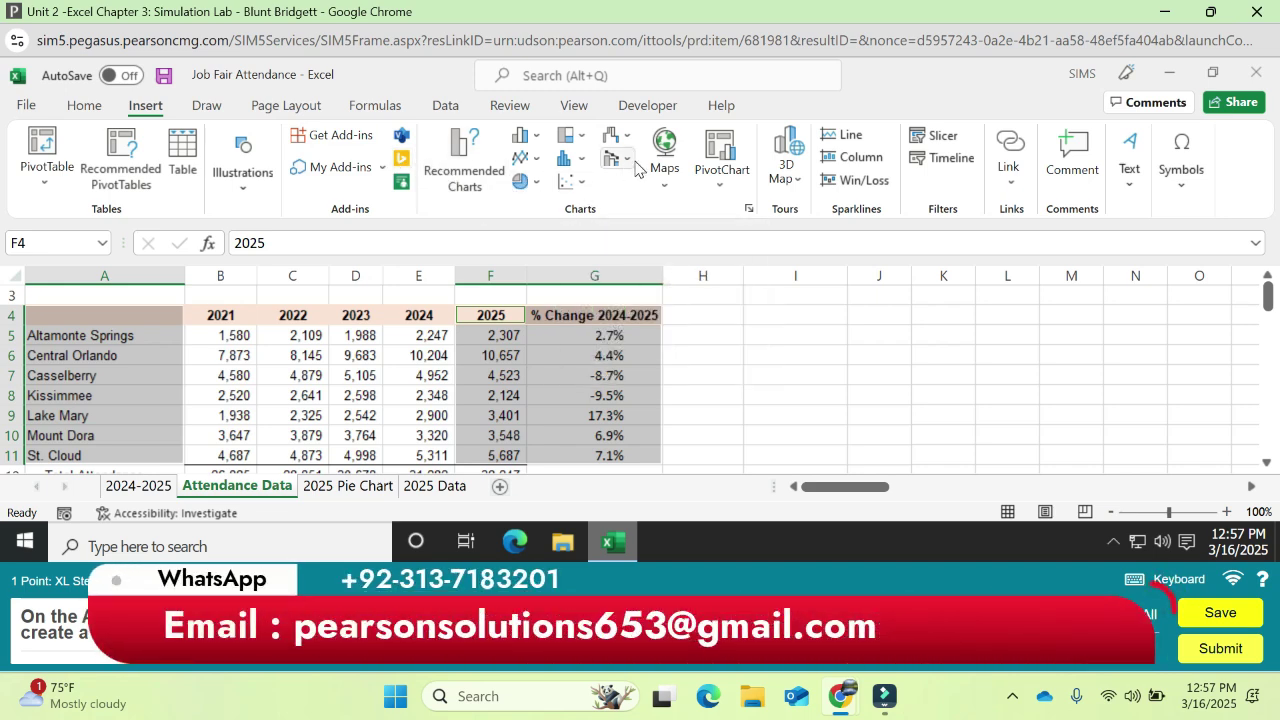
click(618, 158)
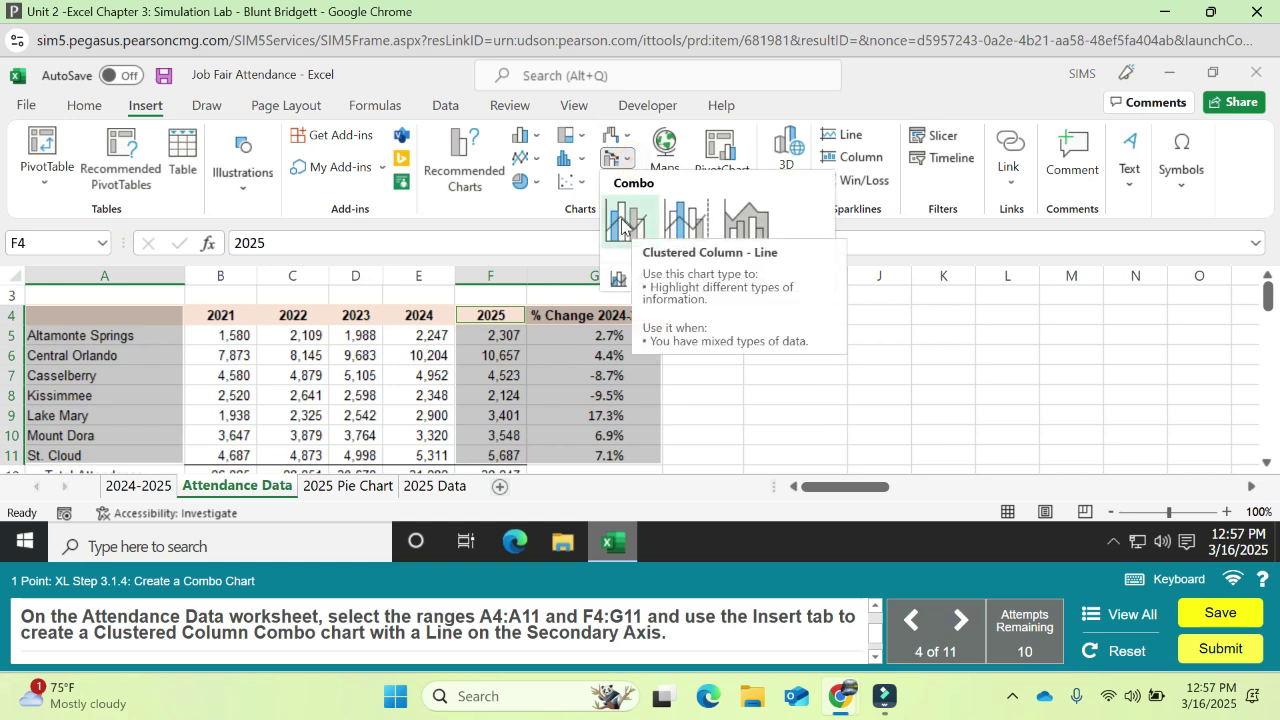
click(686, 221)
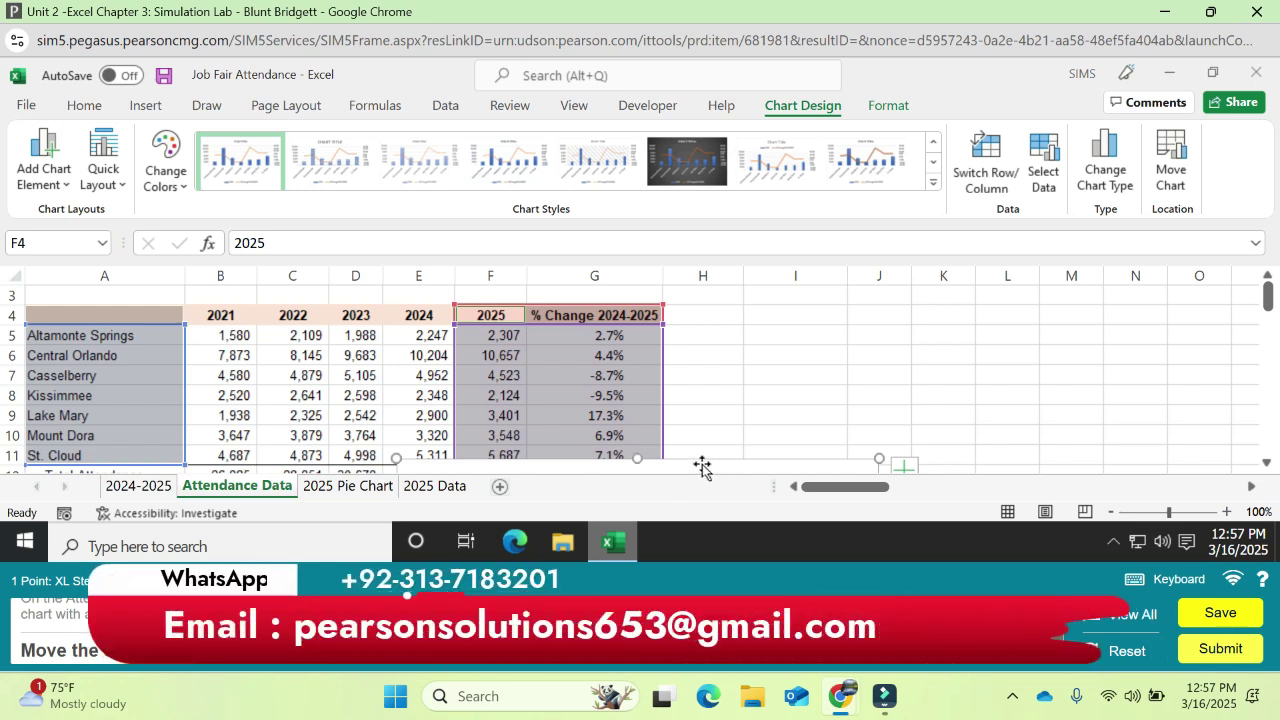
- Move the combo chart from the Attendance Data sheet to a new chart sheet named 2025 Combo Chart
click(1268, 300)
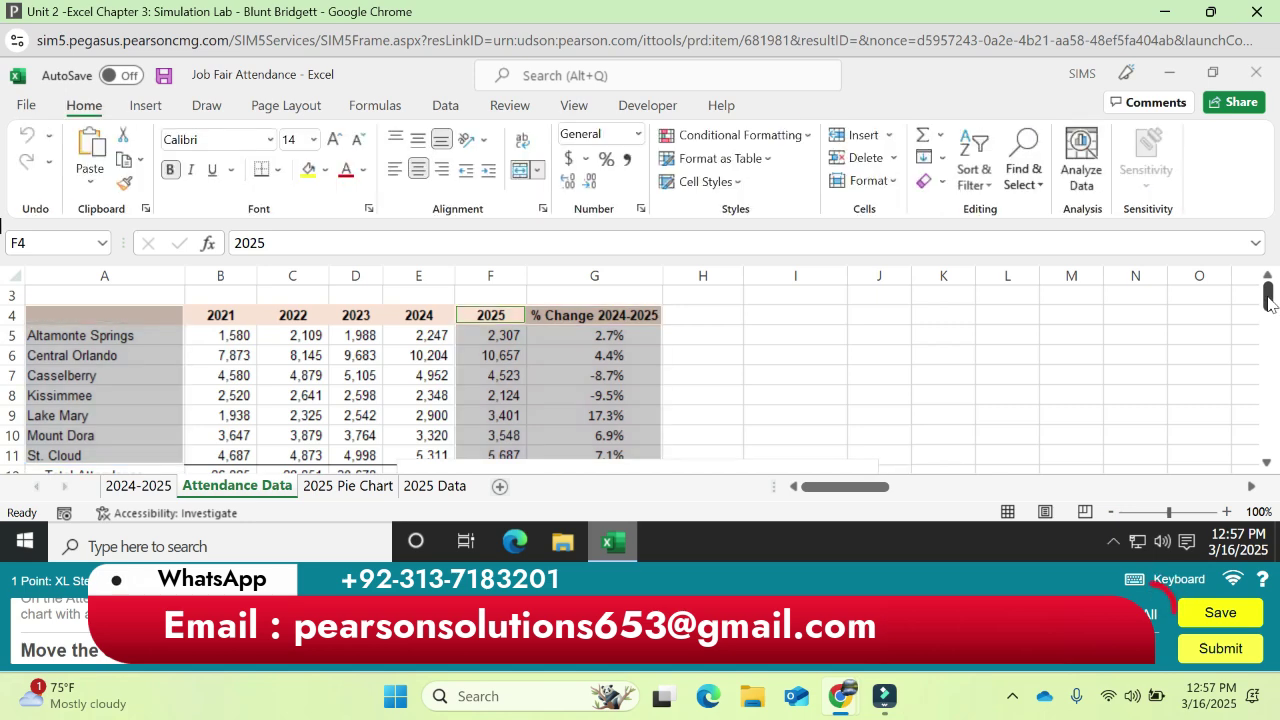
drag(1268, 300, 1260, 312)
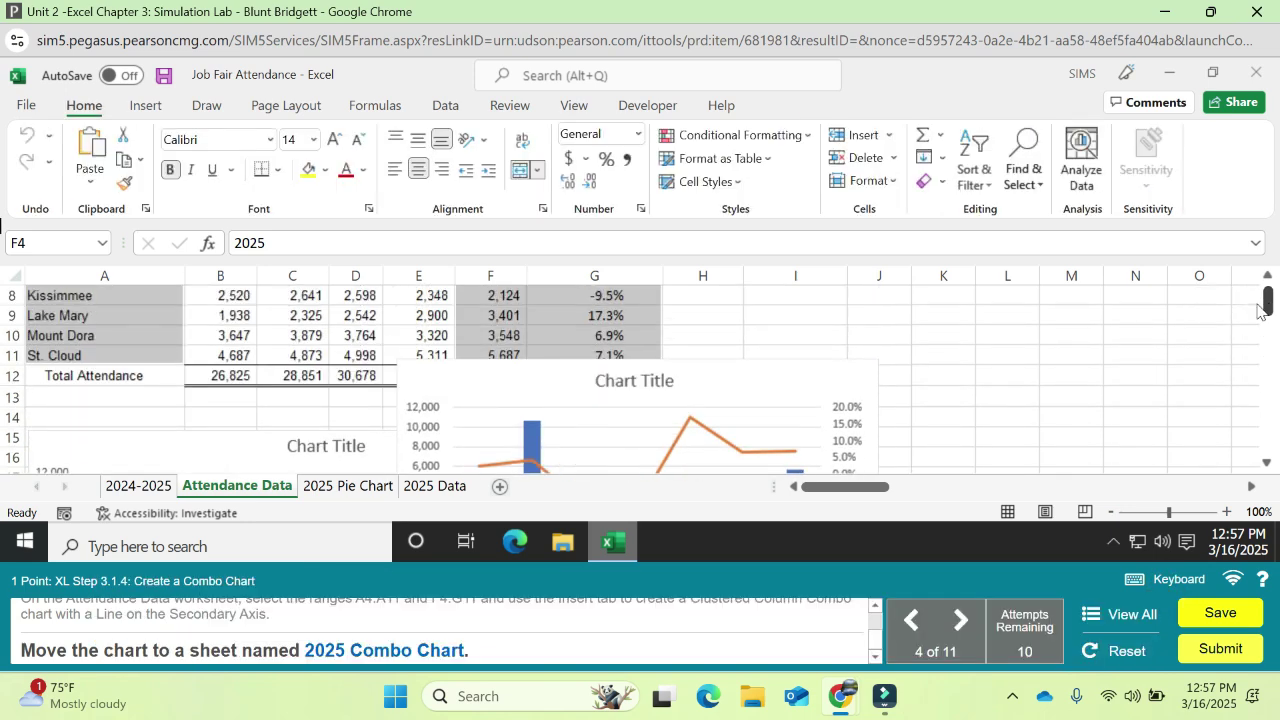
click(838, 372)
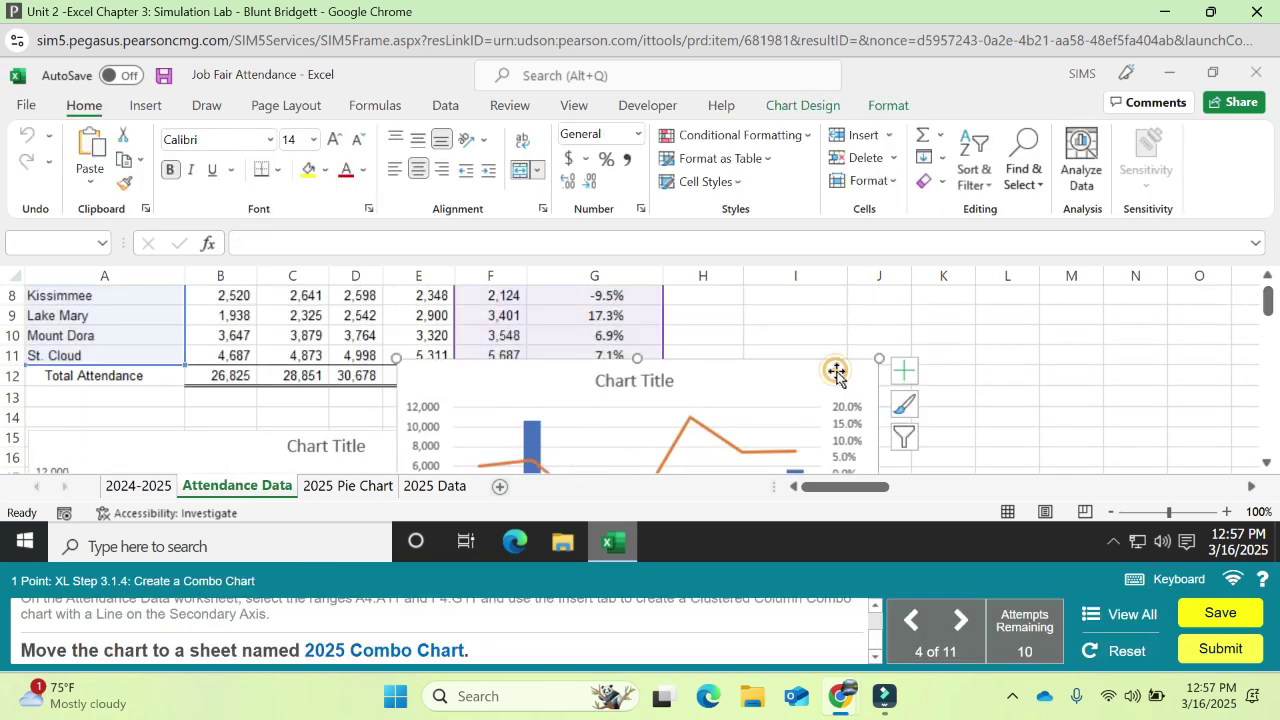
click(800, 106)
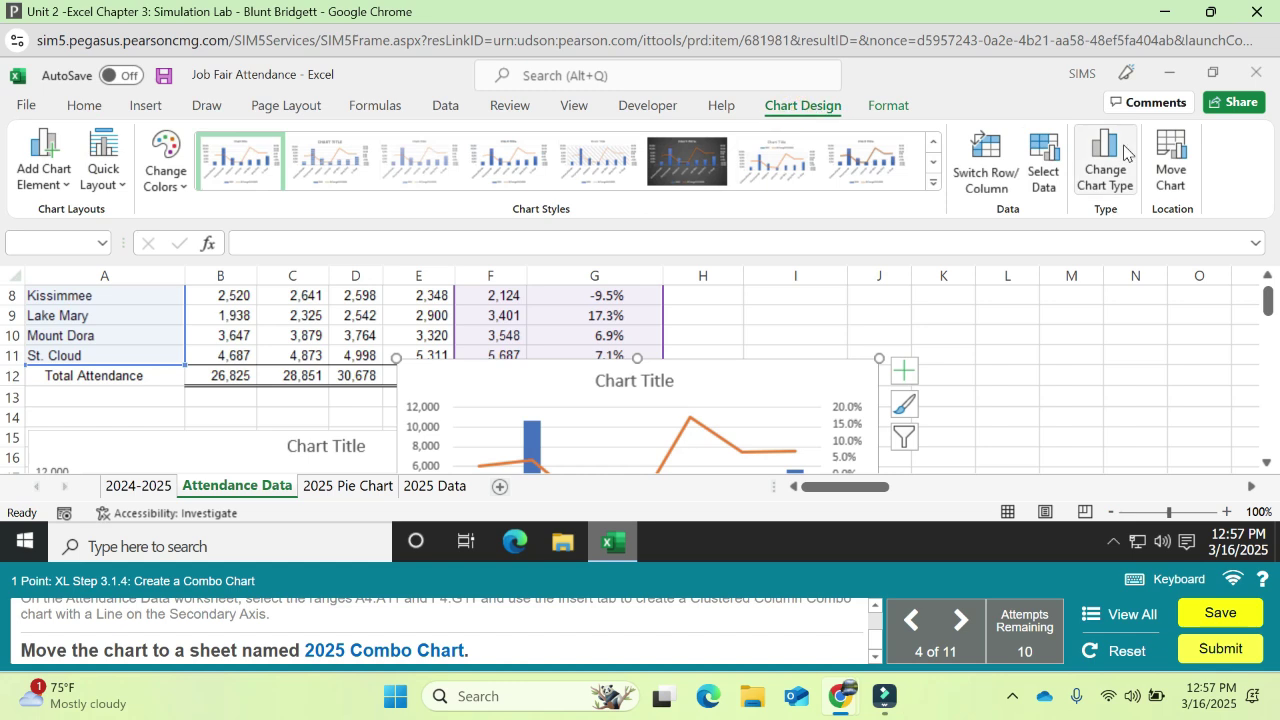
click(1186, 154)
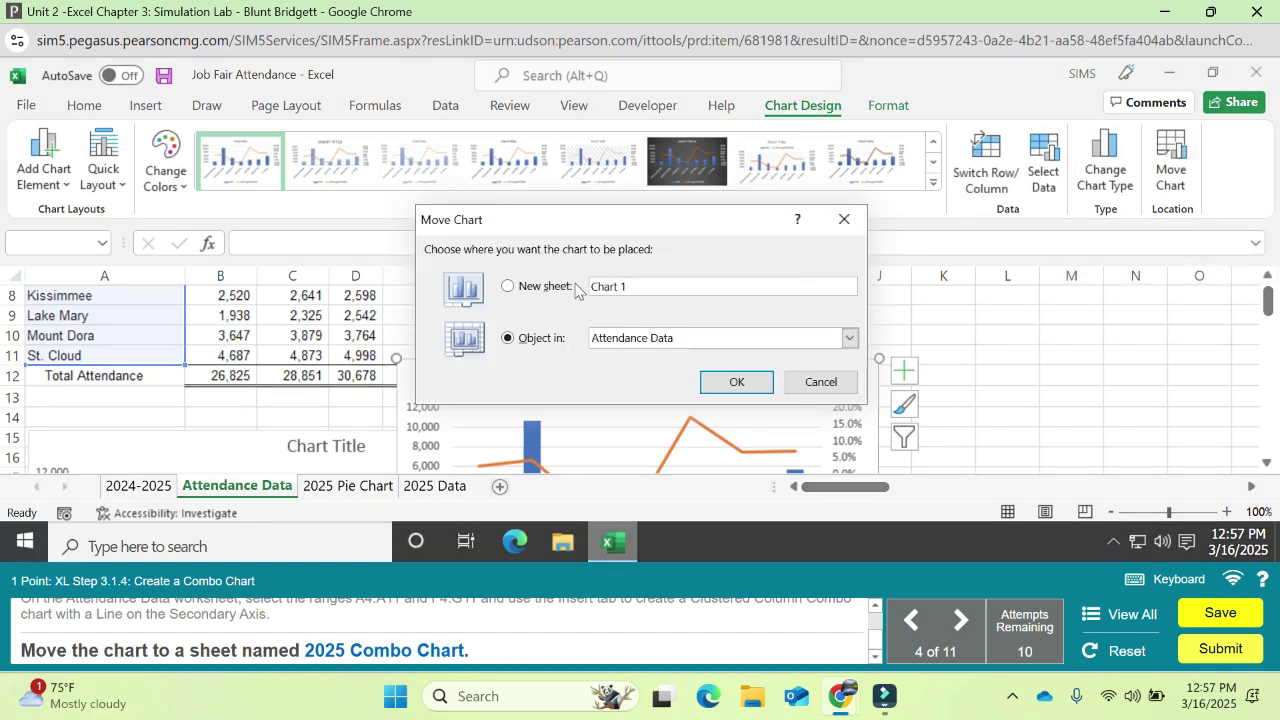
click(532, 288)
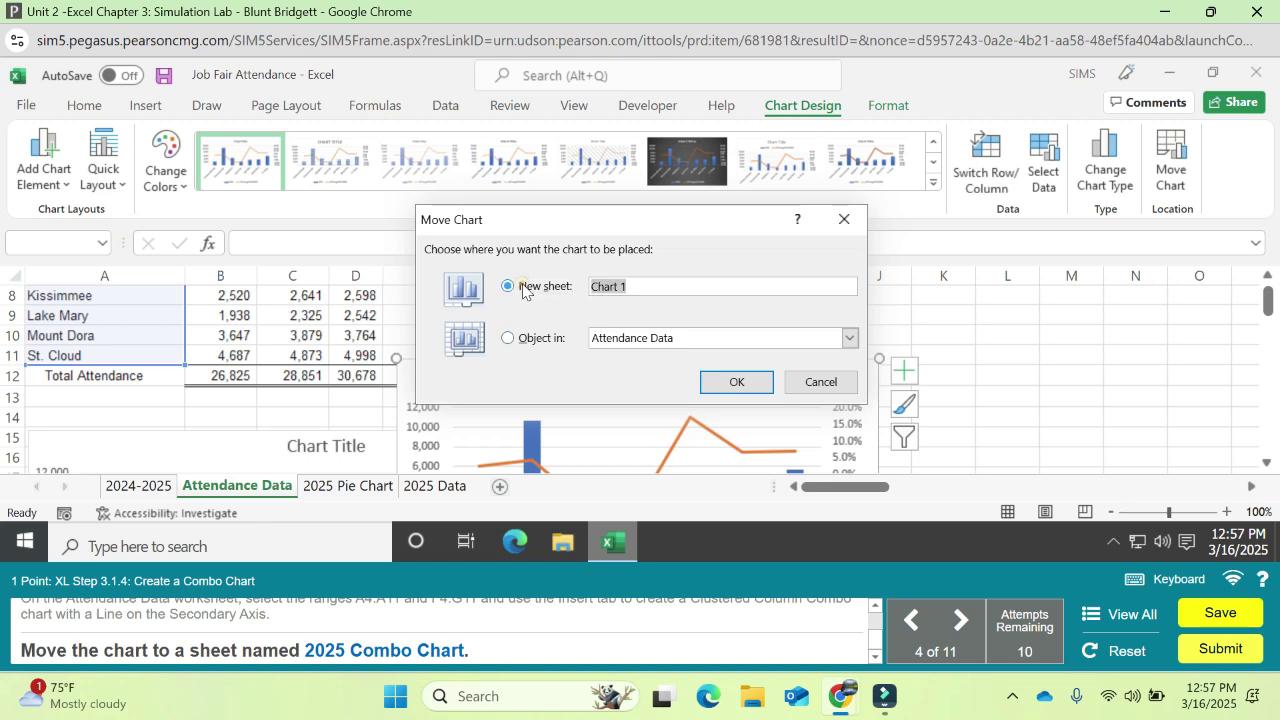
text(2025)
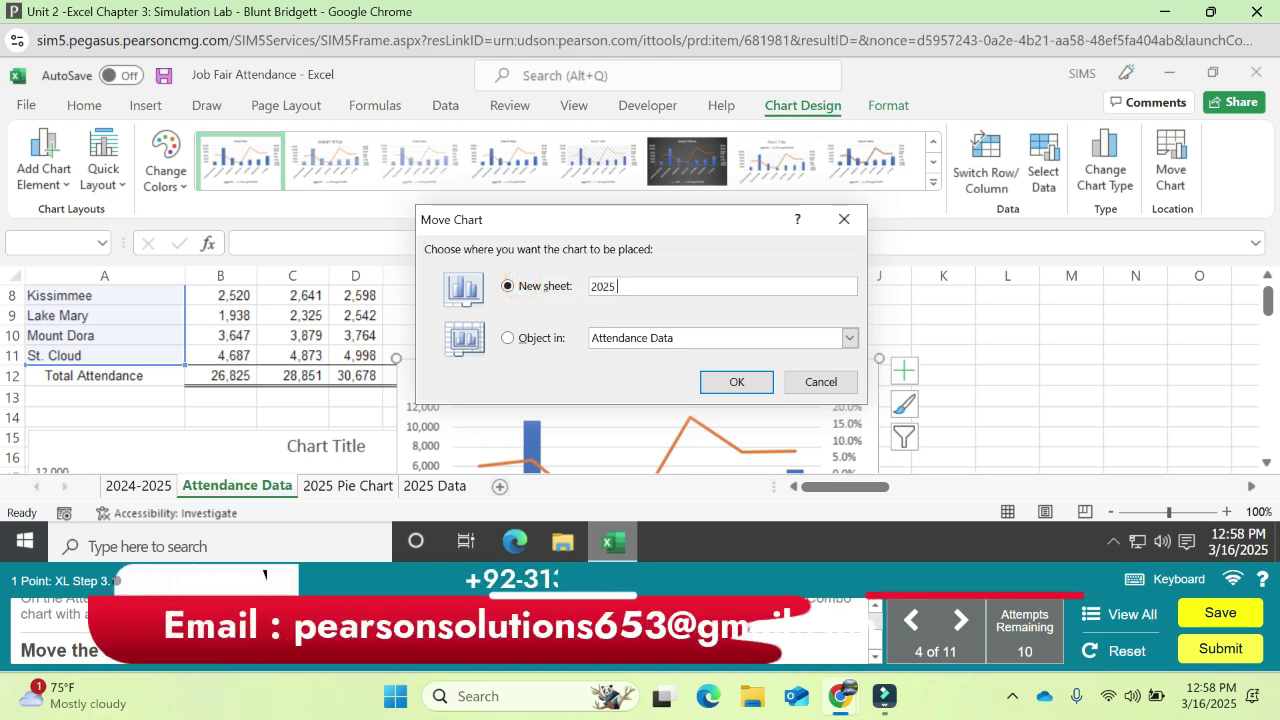
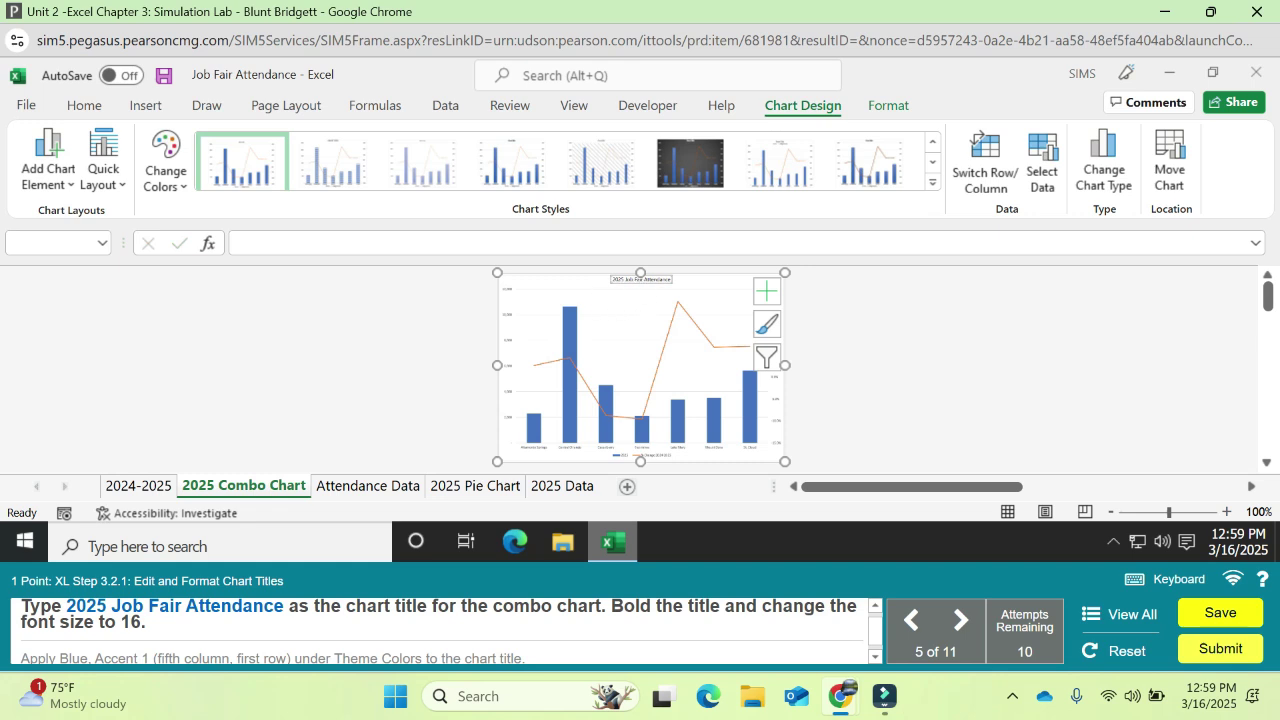
- Format the combo chart's title as bold 16-point text in the Blue, Accent 1 theme color
click(84, 105)
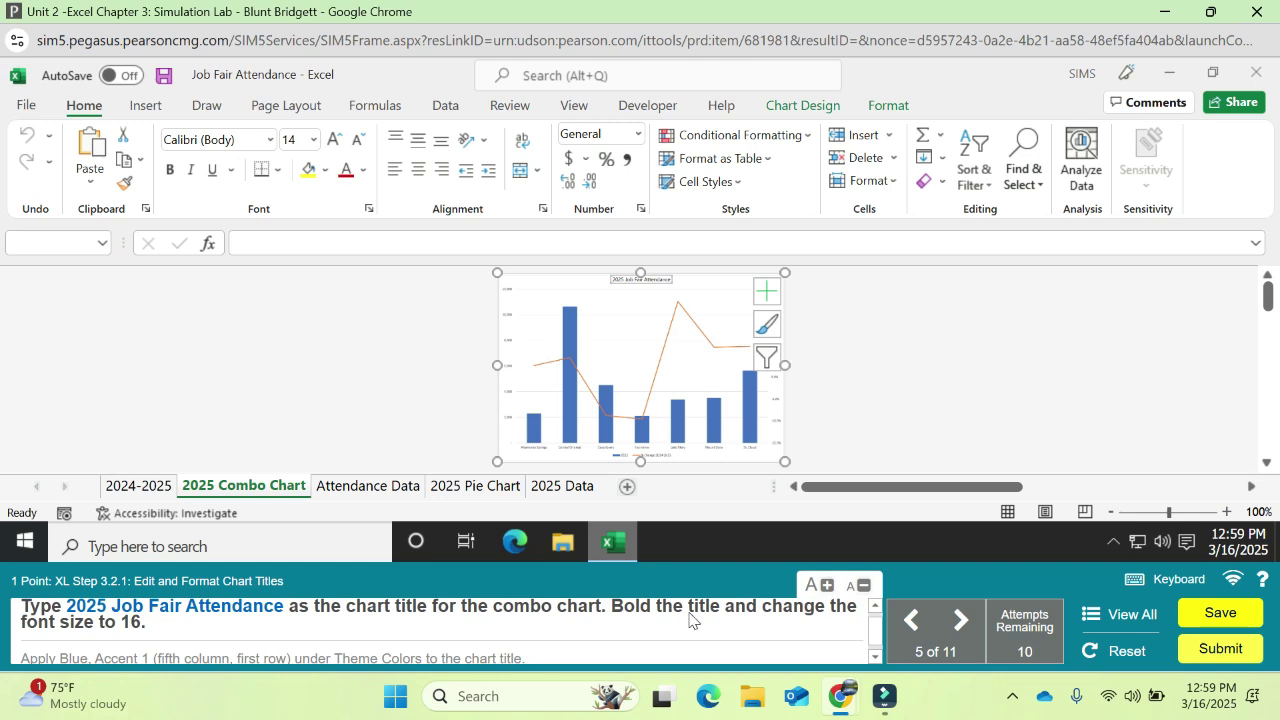
click(171, 175)
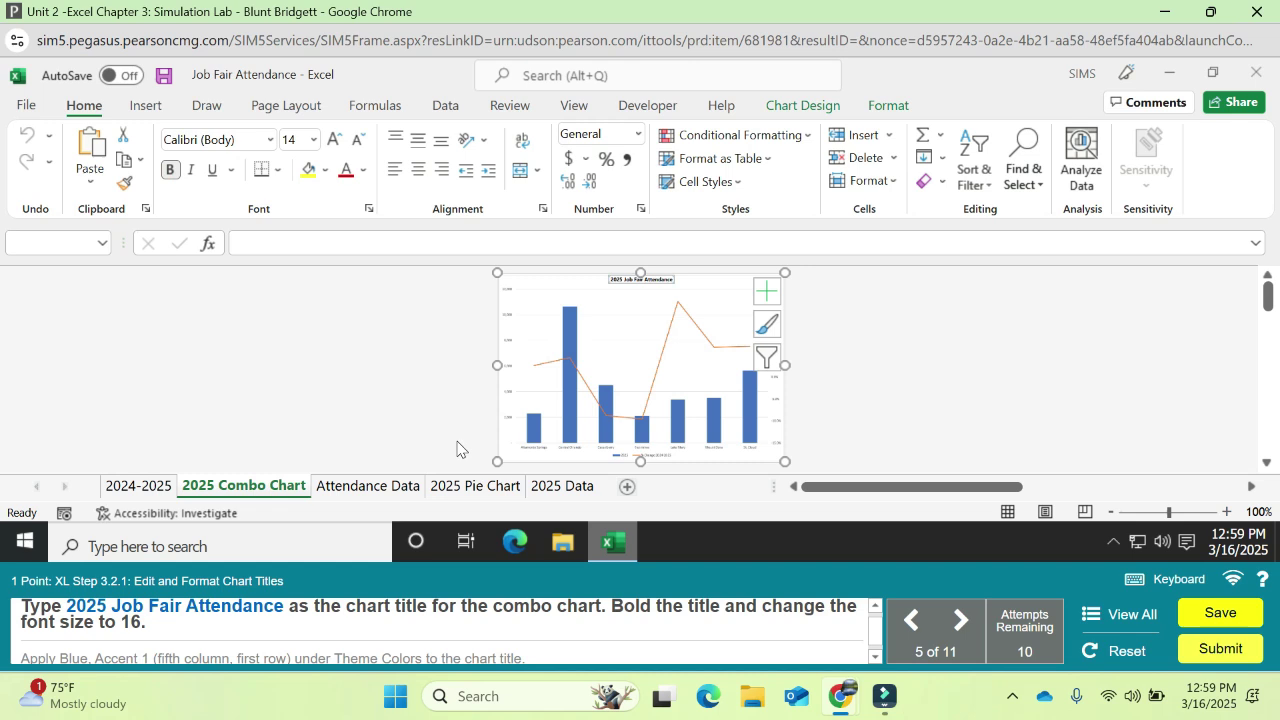
click(312, 140)
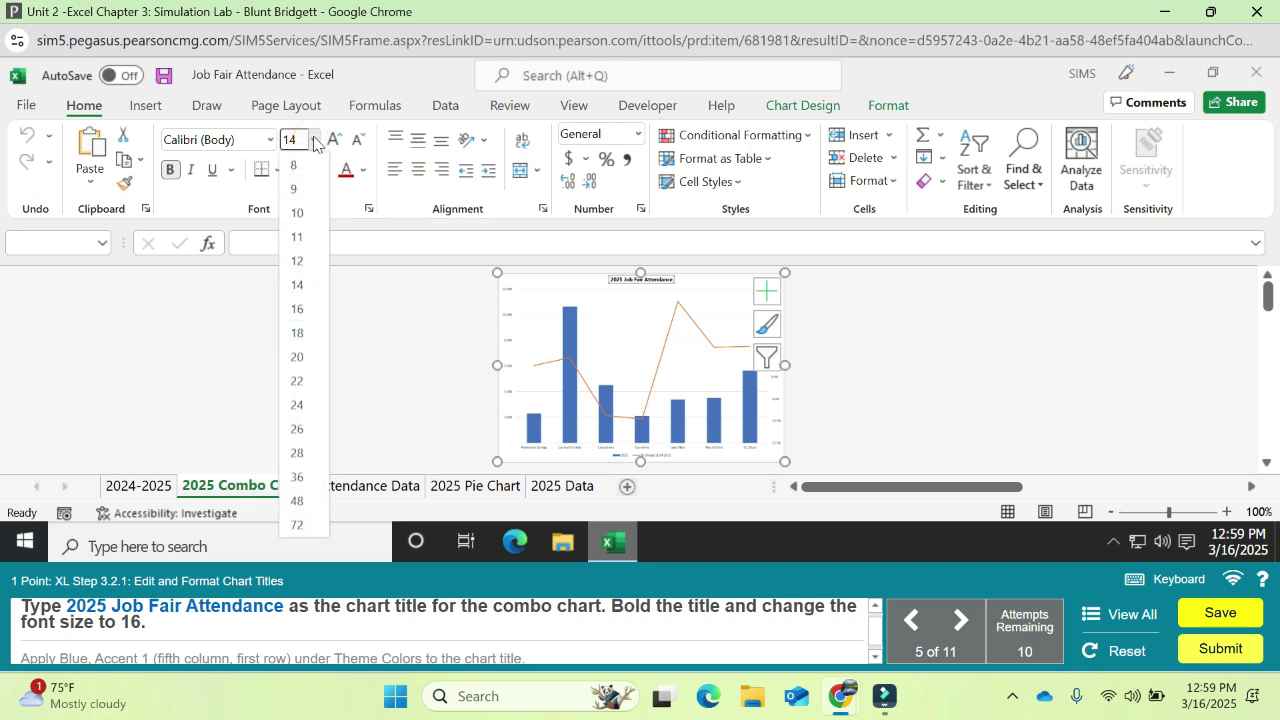
click(313, 141)
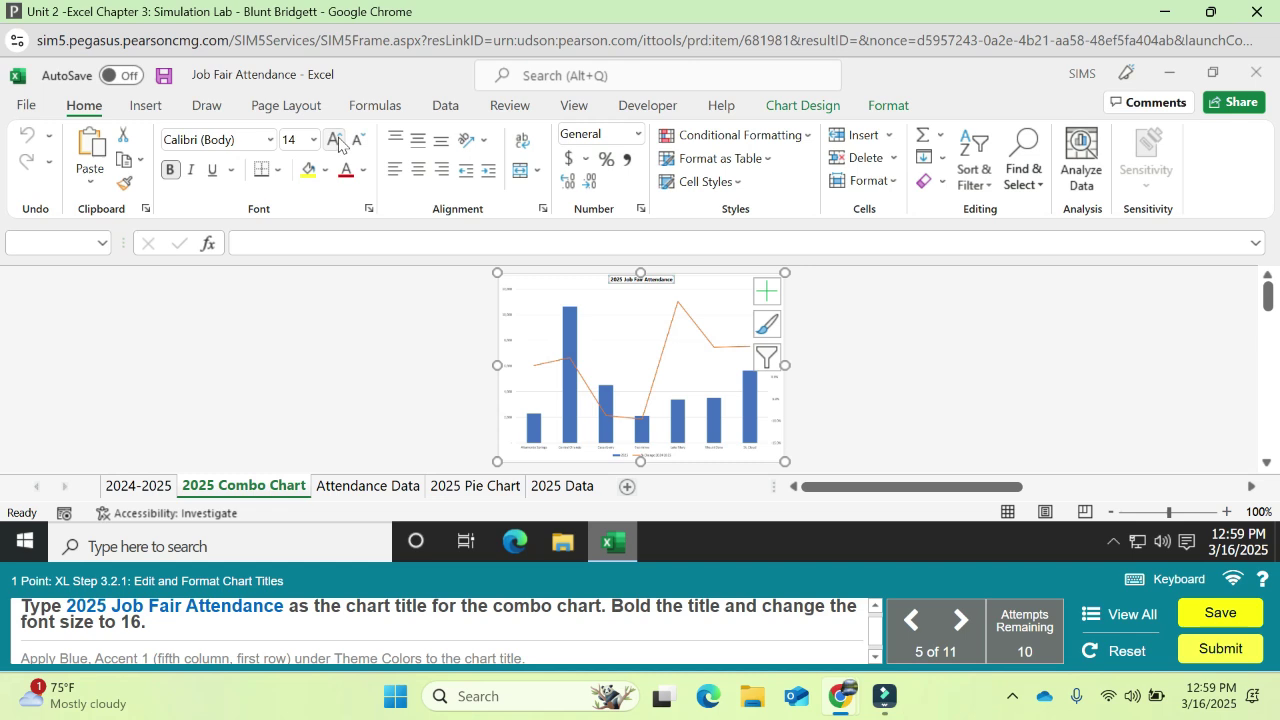
click(338, 145)
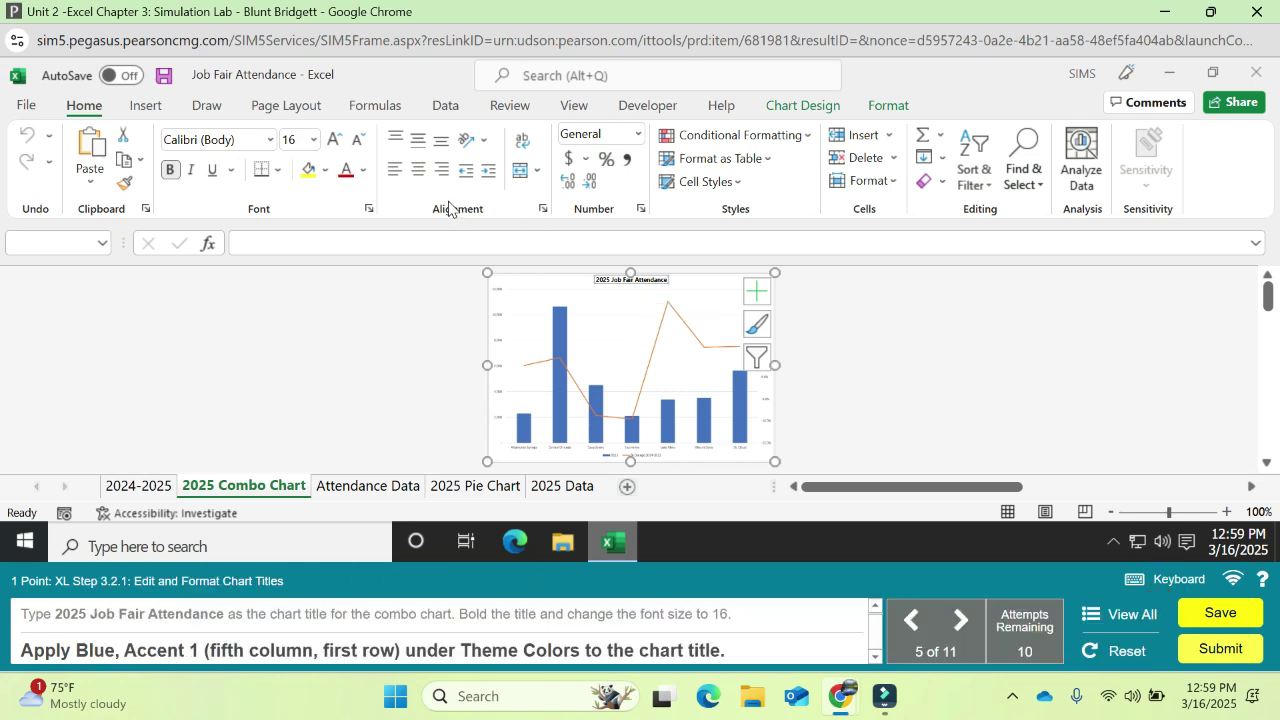
click(365, 170)
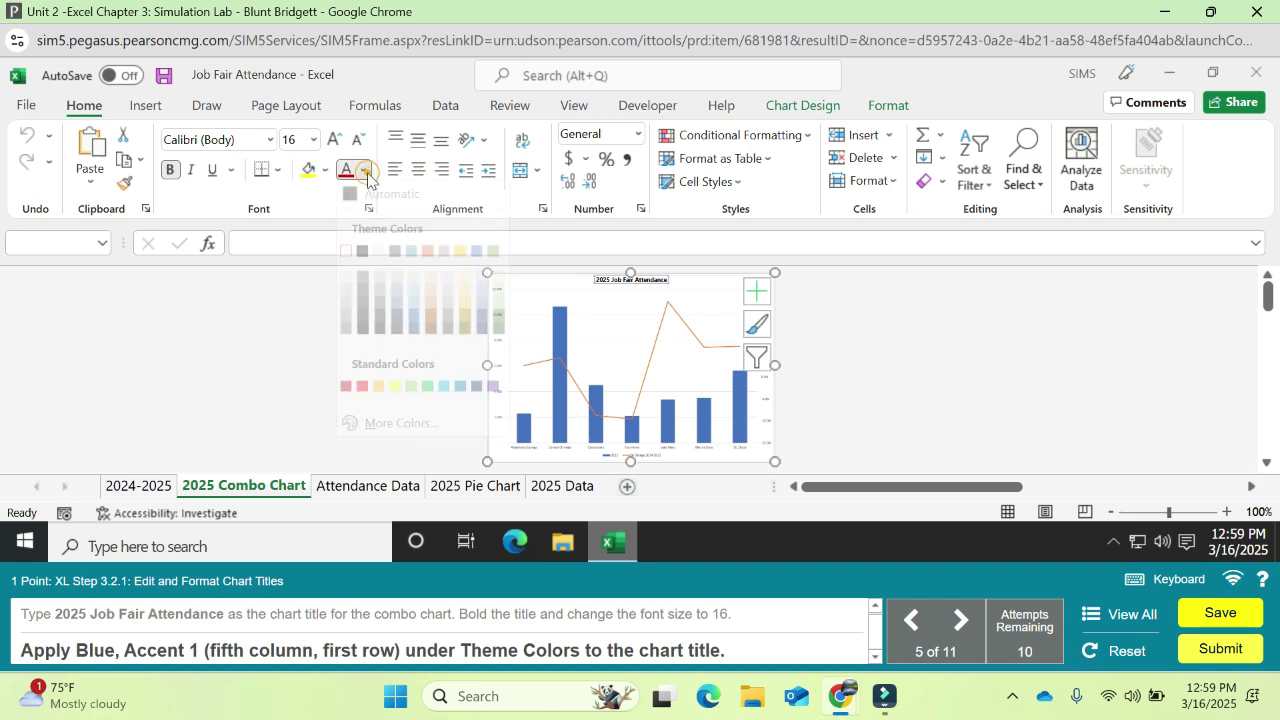
click(410, 251)
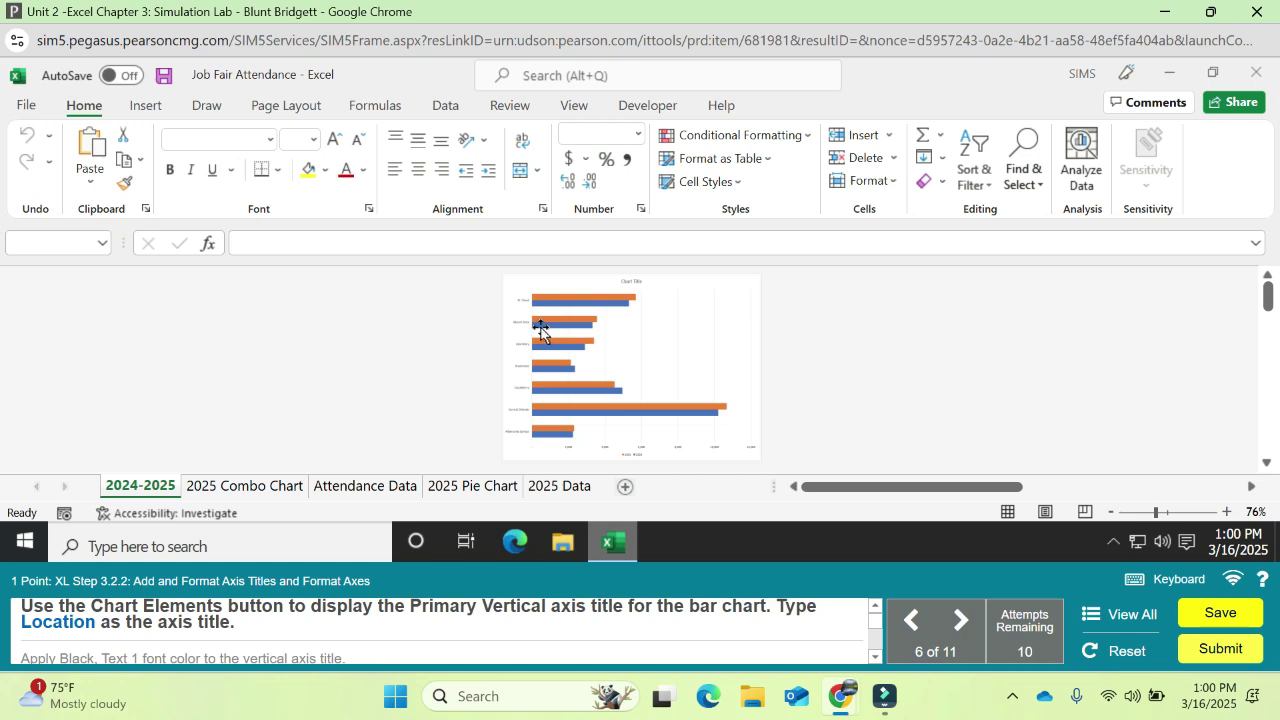
- Add a primary vertical axis title to the bar chart on the 2024-2025 sheet with the text Location
click(740, 287)
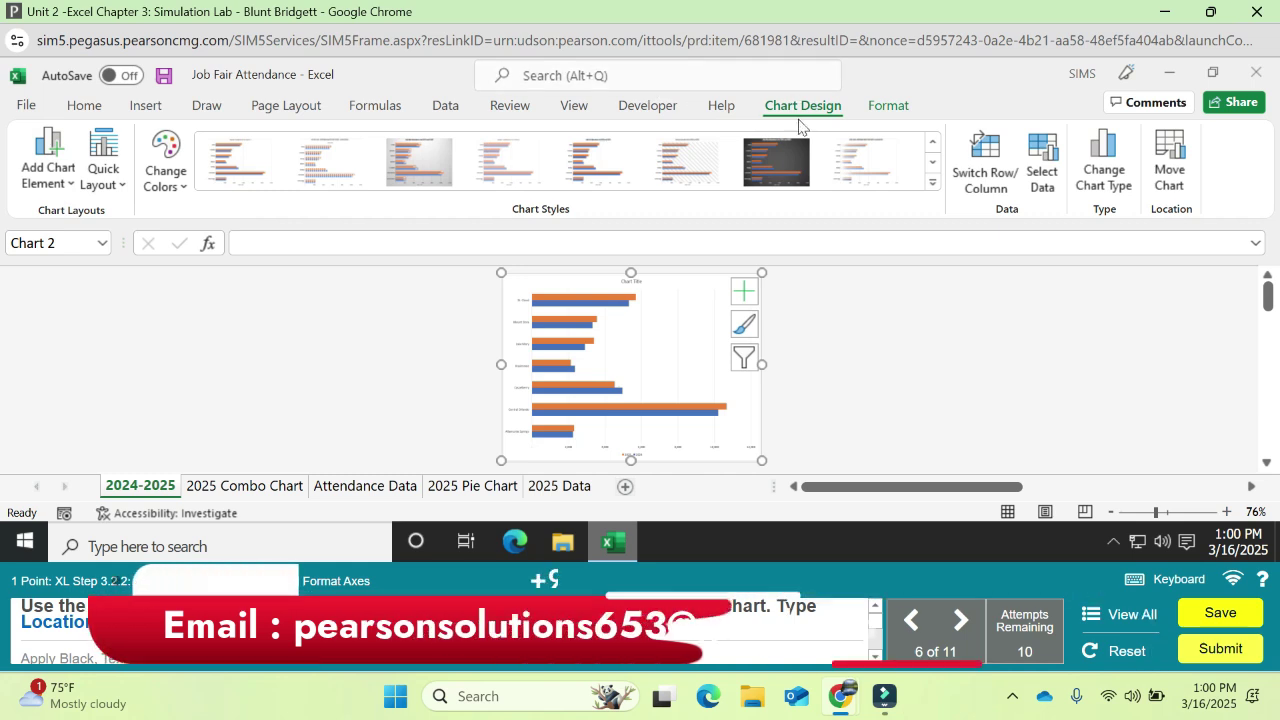
click(67, 185)
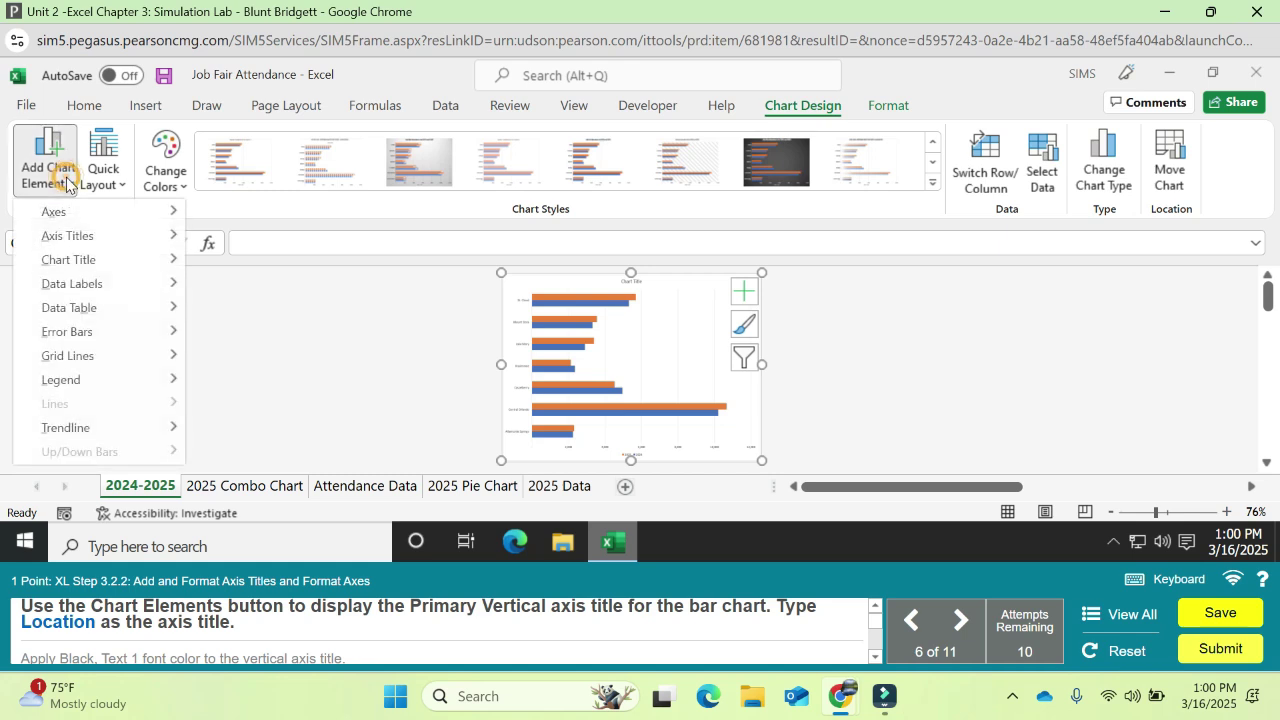
mouse_move(94, 238)
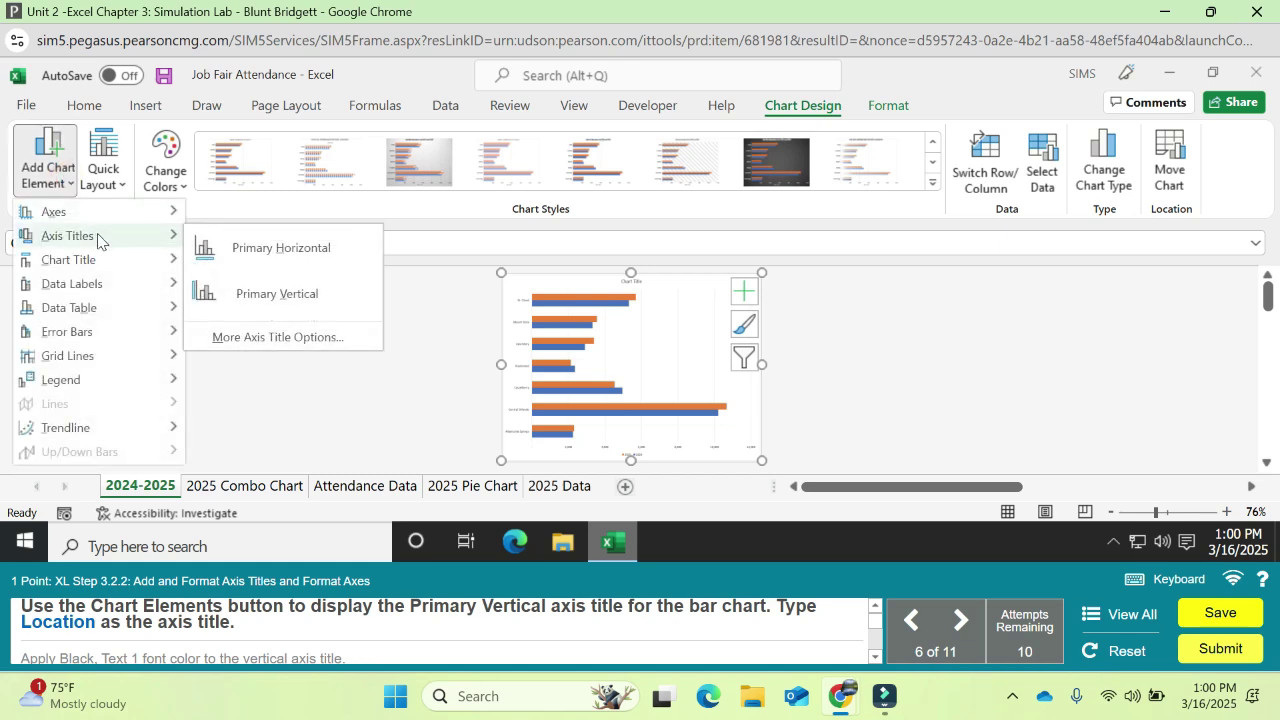
click(293, 303)
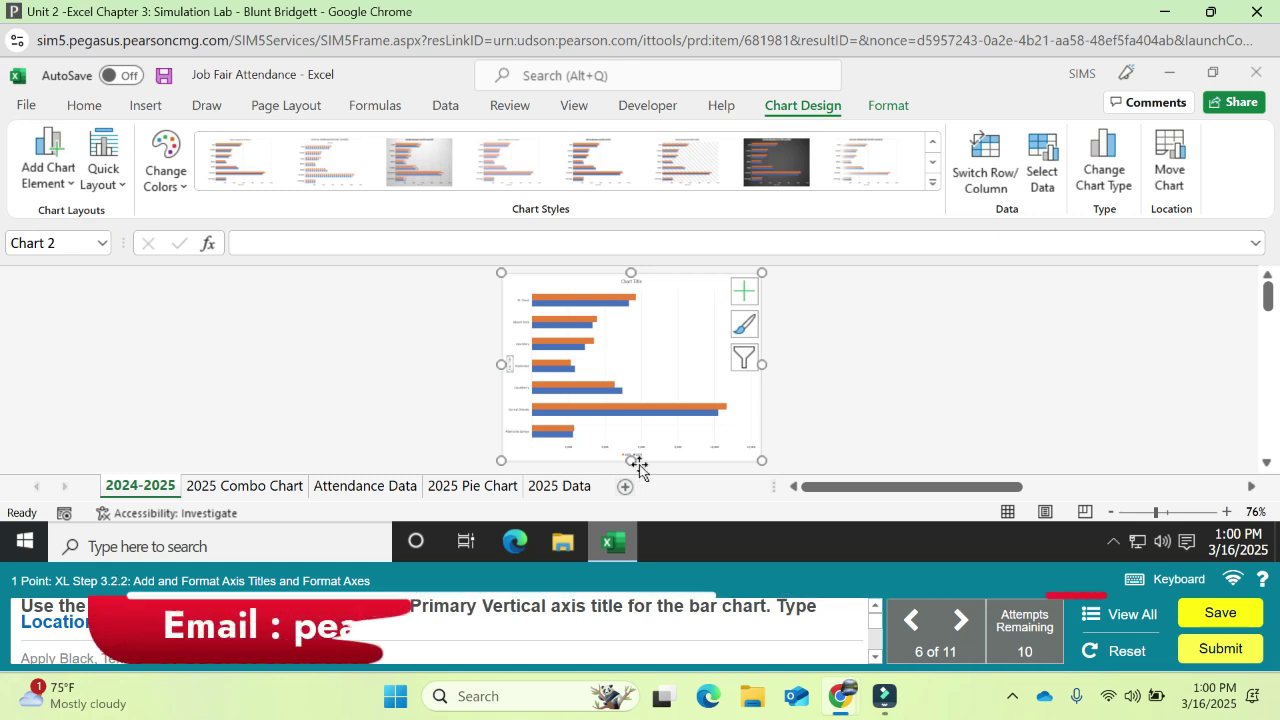
click(506, 365)
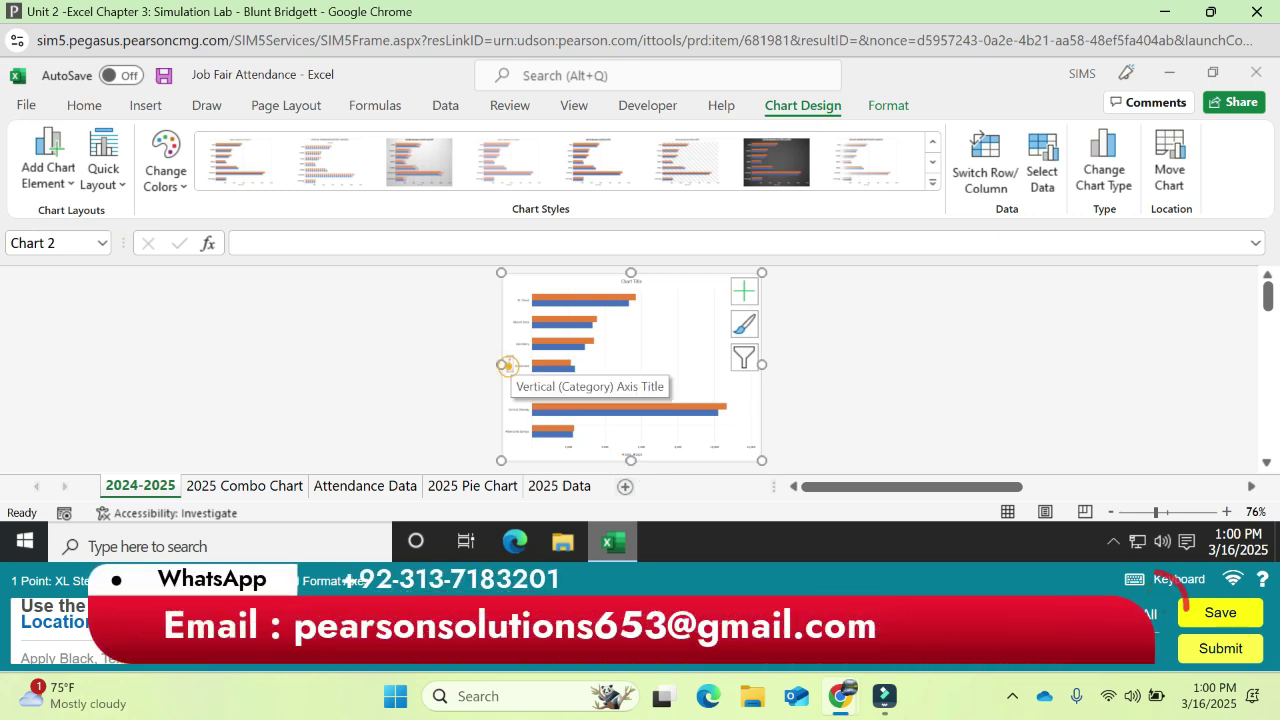
click(508, 362)
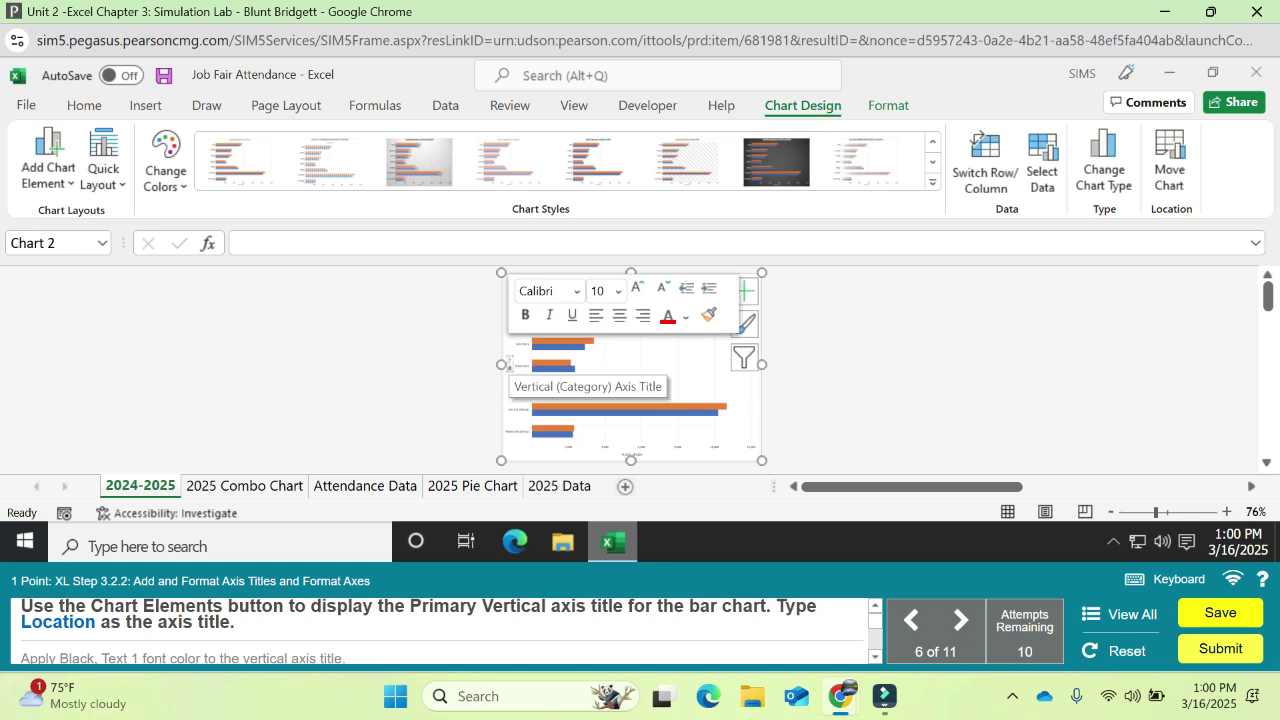
click(508, 363)
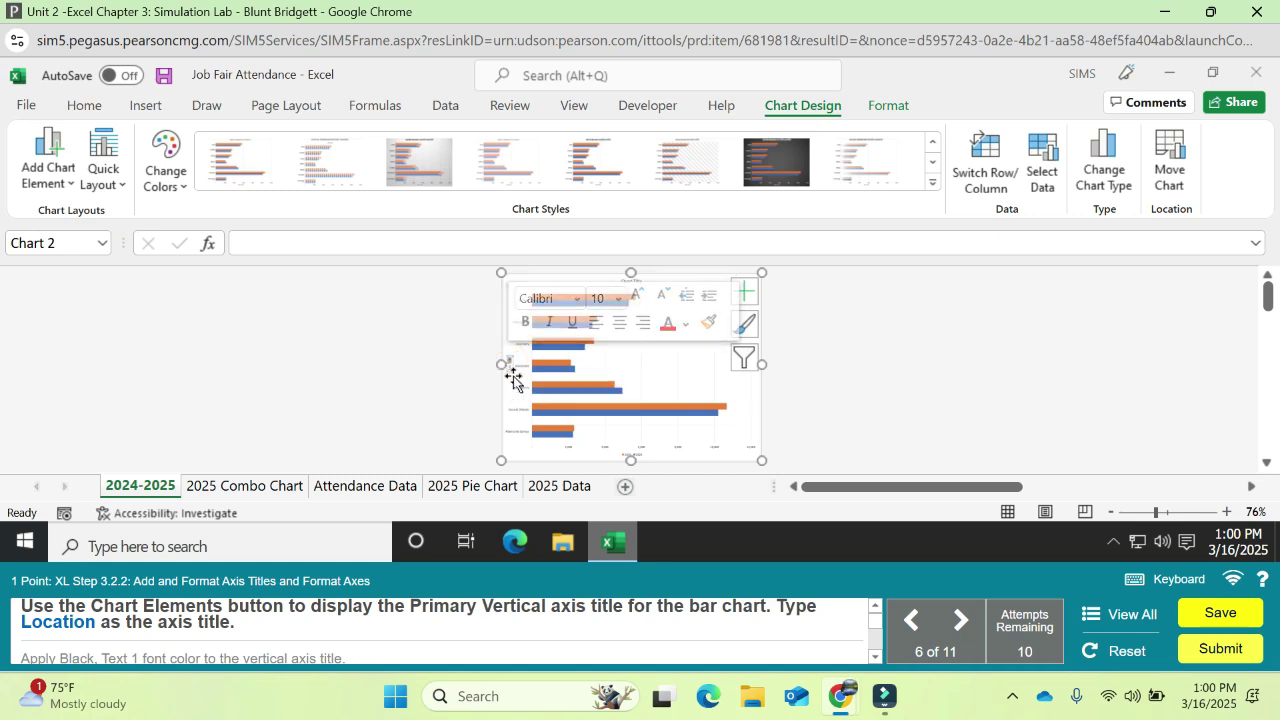
click(508, 365)
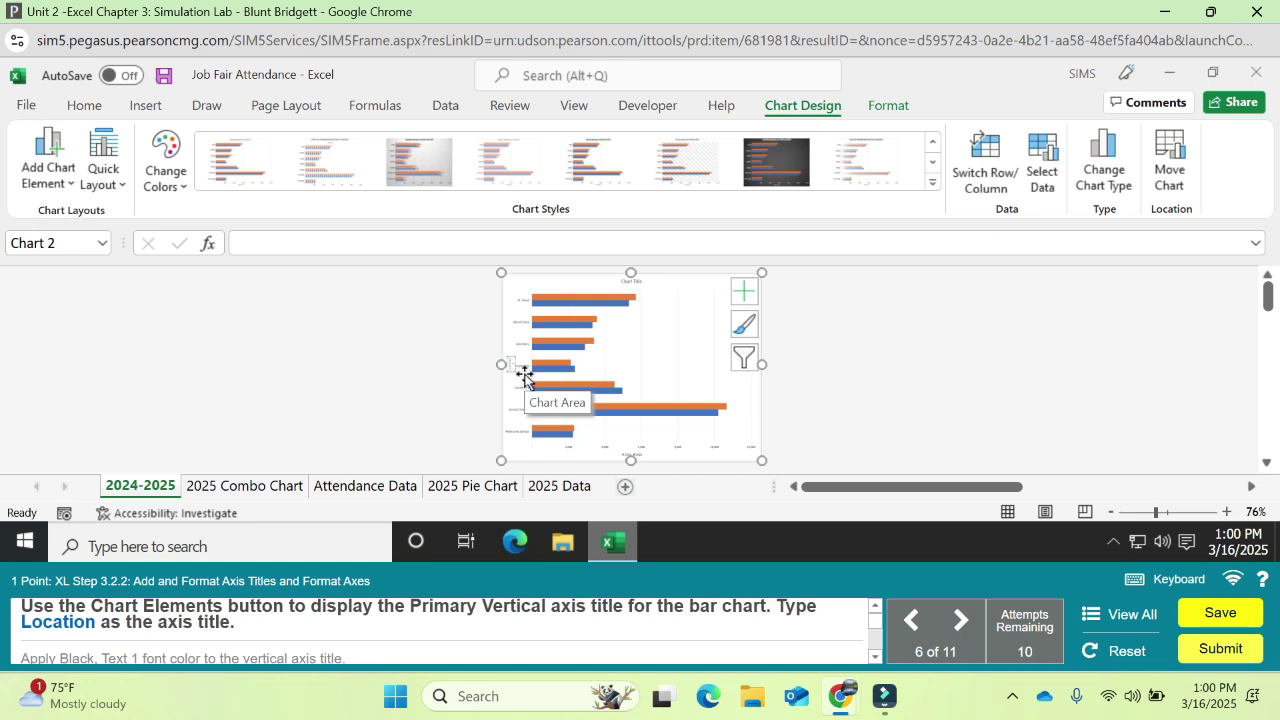
- Apply the Black, Text 1 font color to the bar chart's vertical axis title
key(alt)
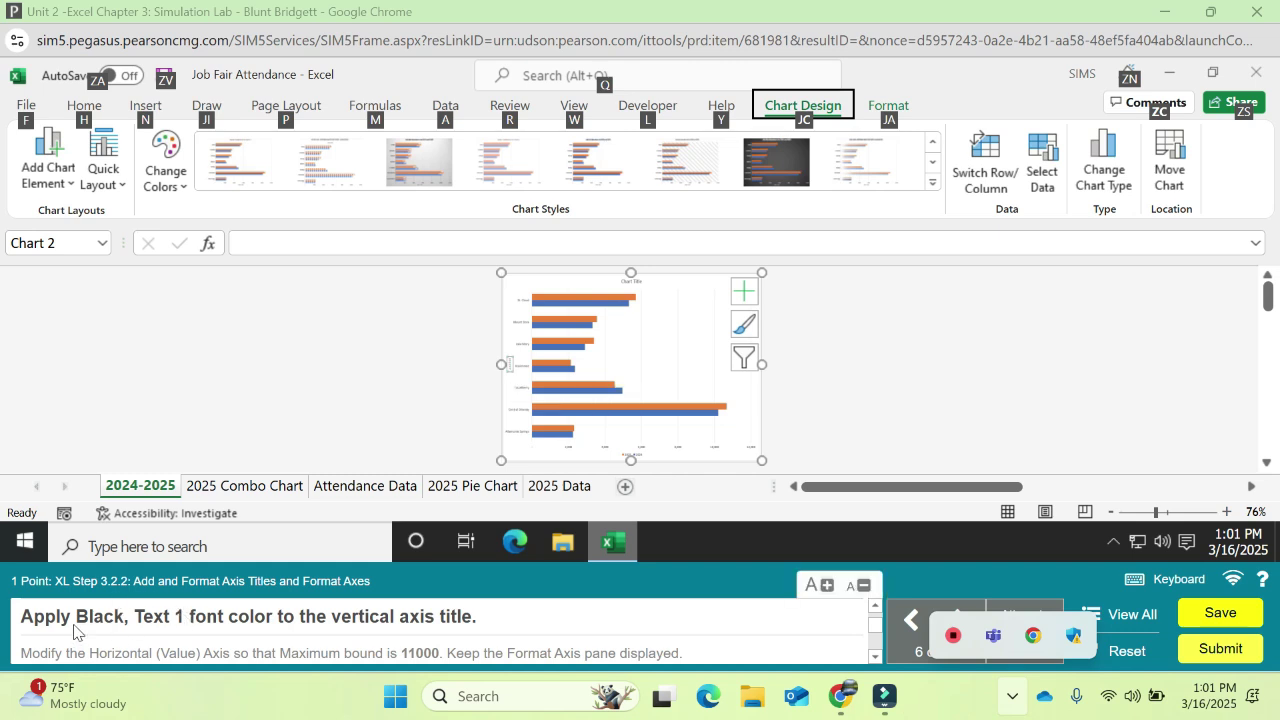
click(86, 110)
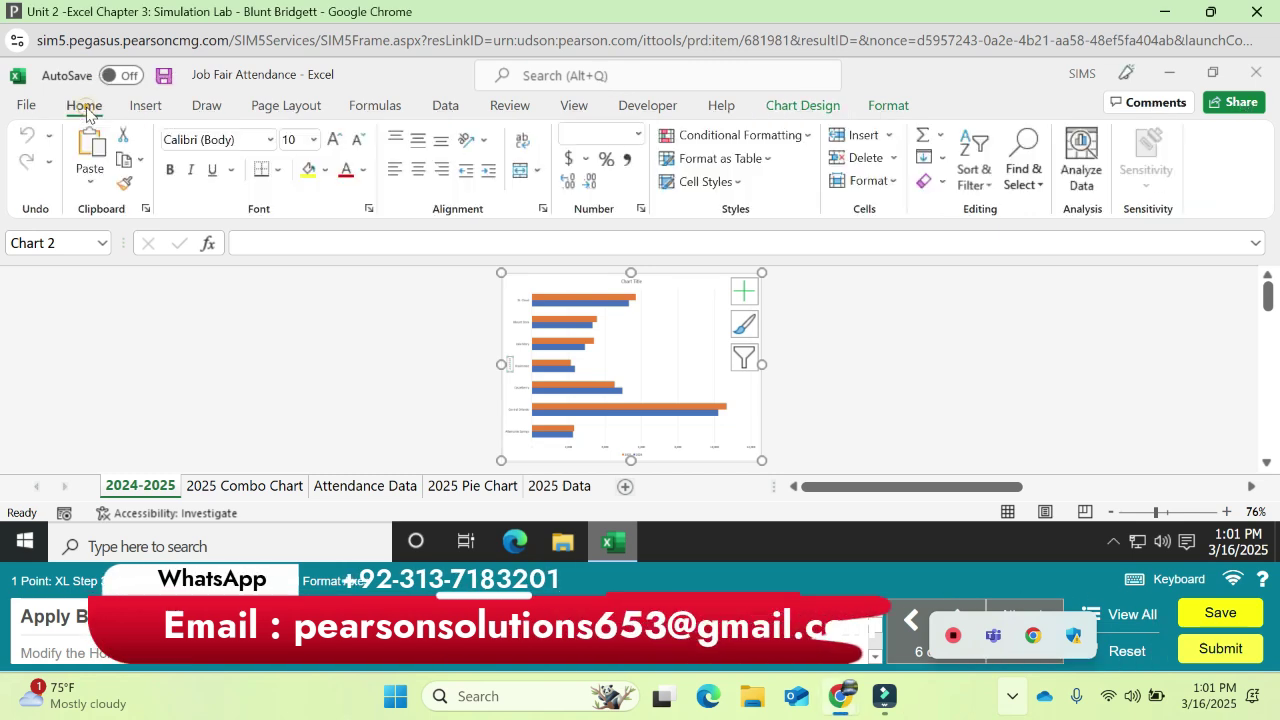
click(362, 172)
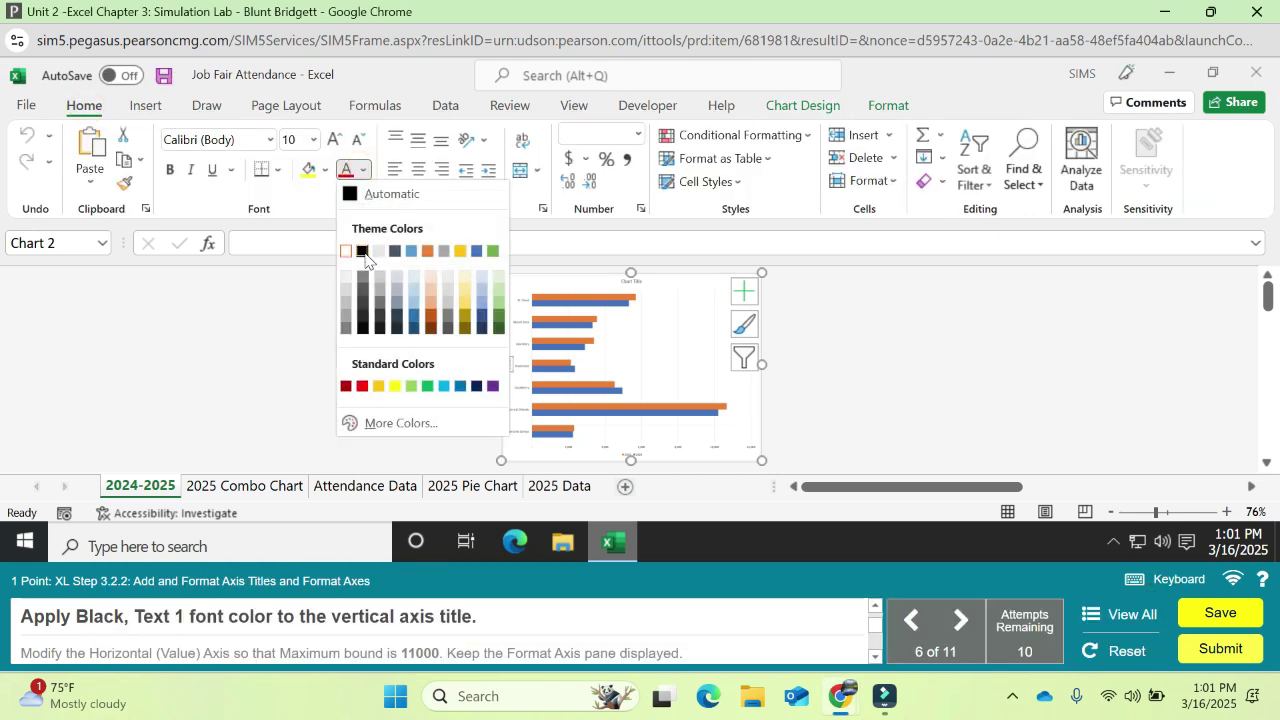
click(362, 251)
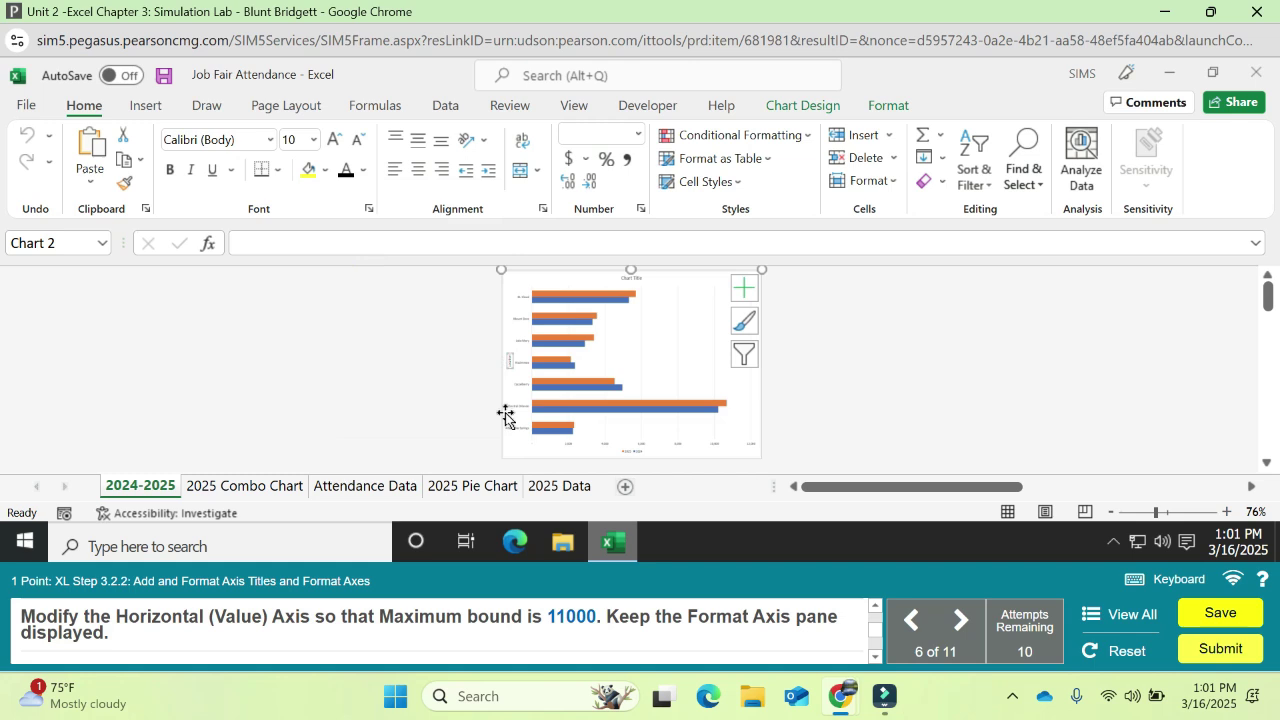
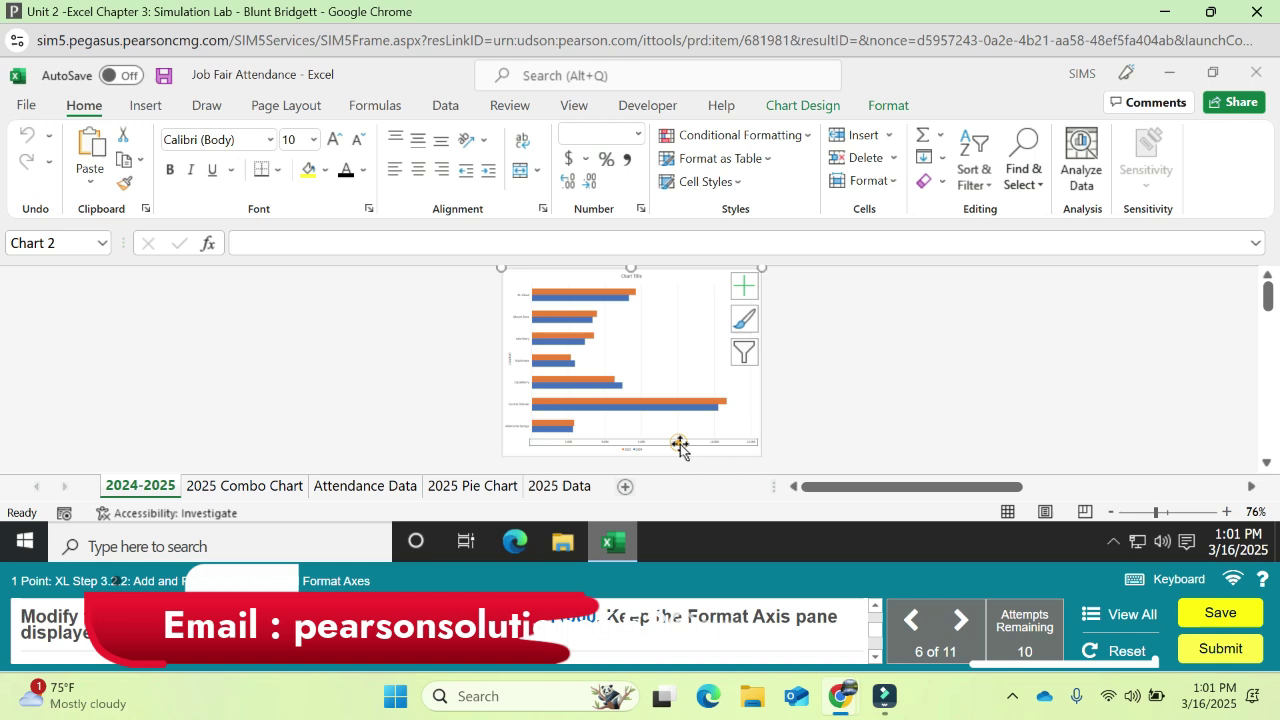
- Set the maximum bound of the bar chart's horizontal value axis to 11000, keeping the Format Axis pane displayed
double_click(680, 447)
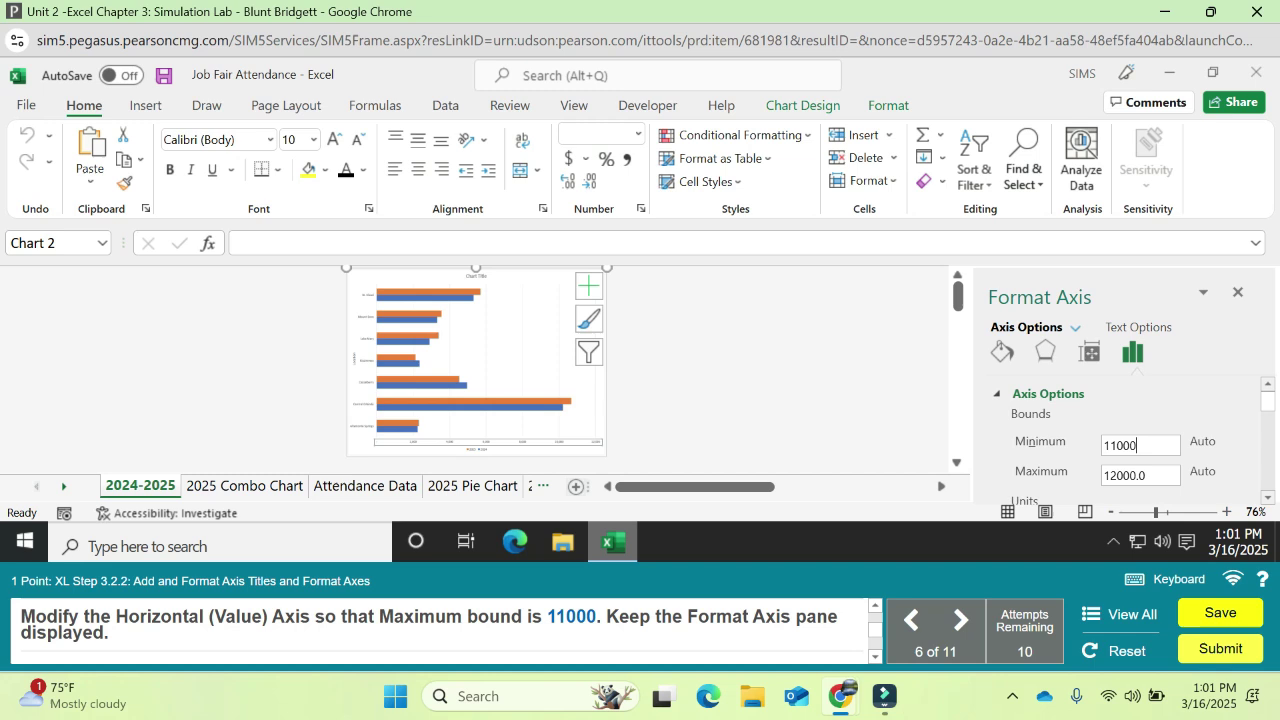
key(Return)
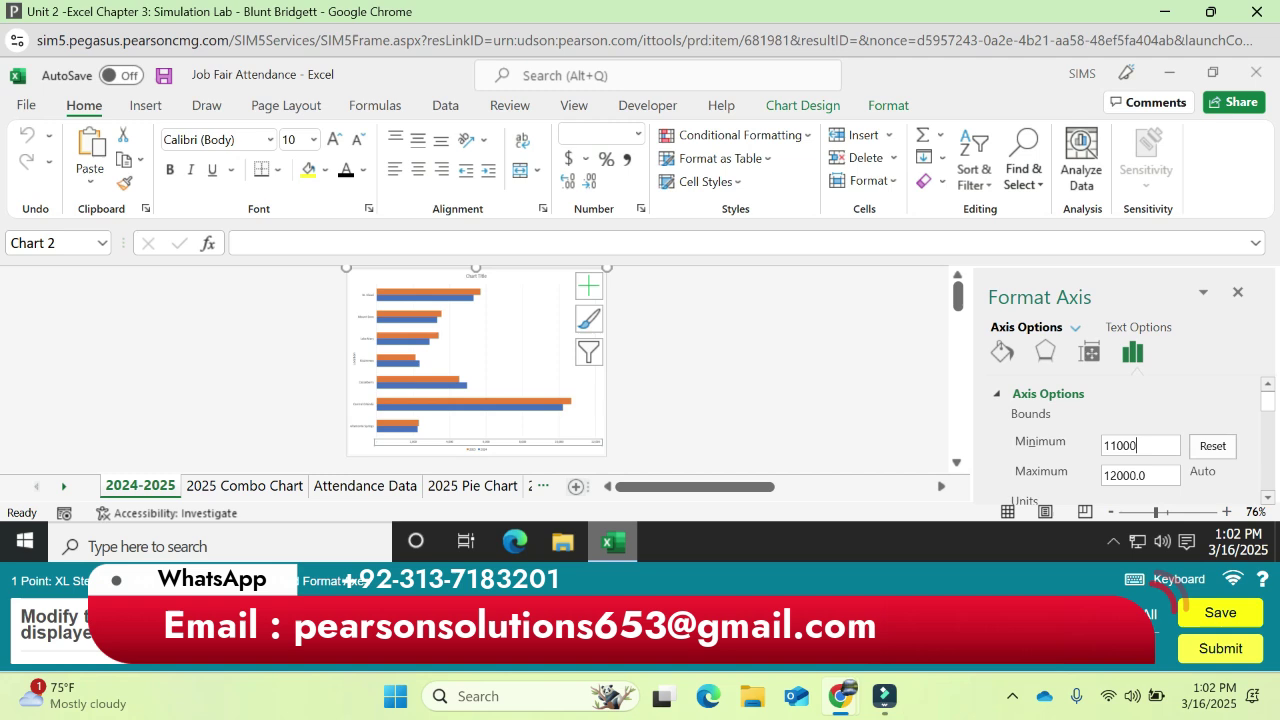
key(BackSpace)
key(BackSpace)
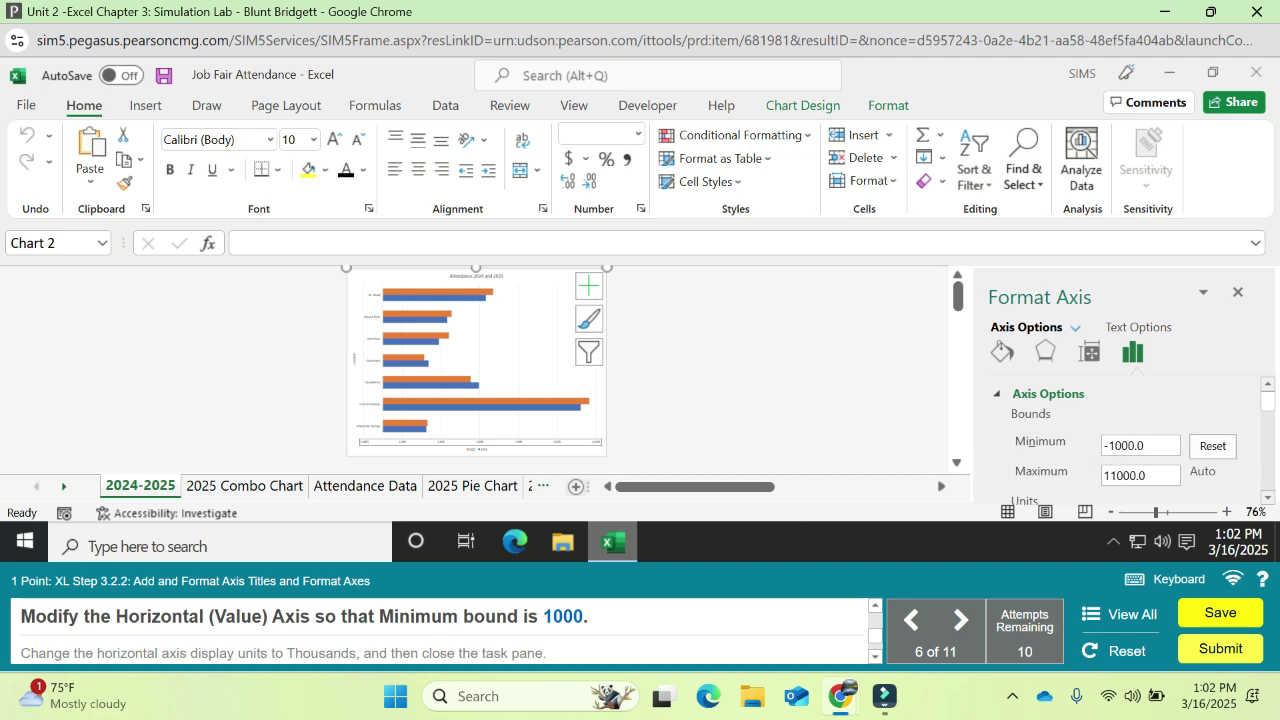
- Set the minimum bound of the bar chart's horizontal value axis to 1000
click(1104, 445)
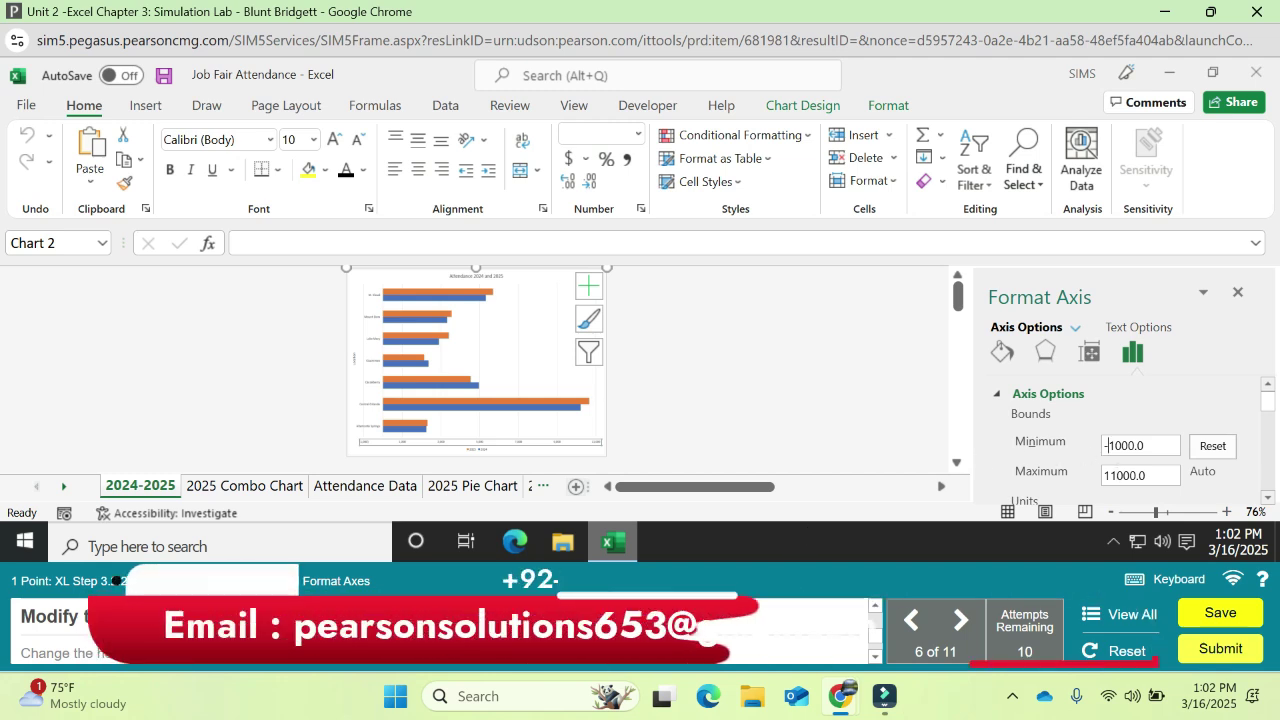
key(Delete)
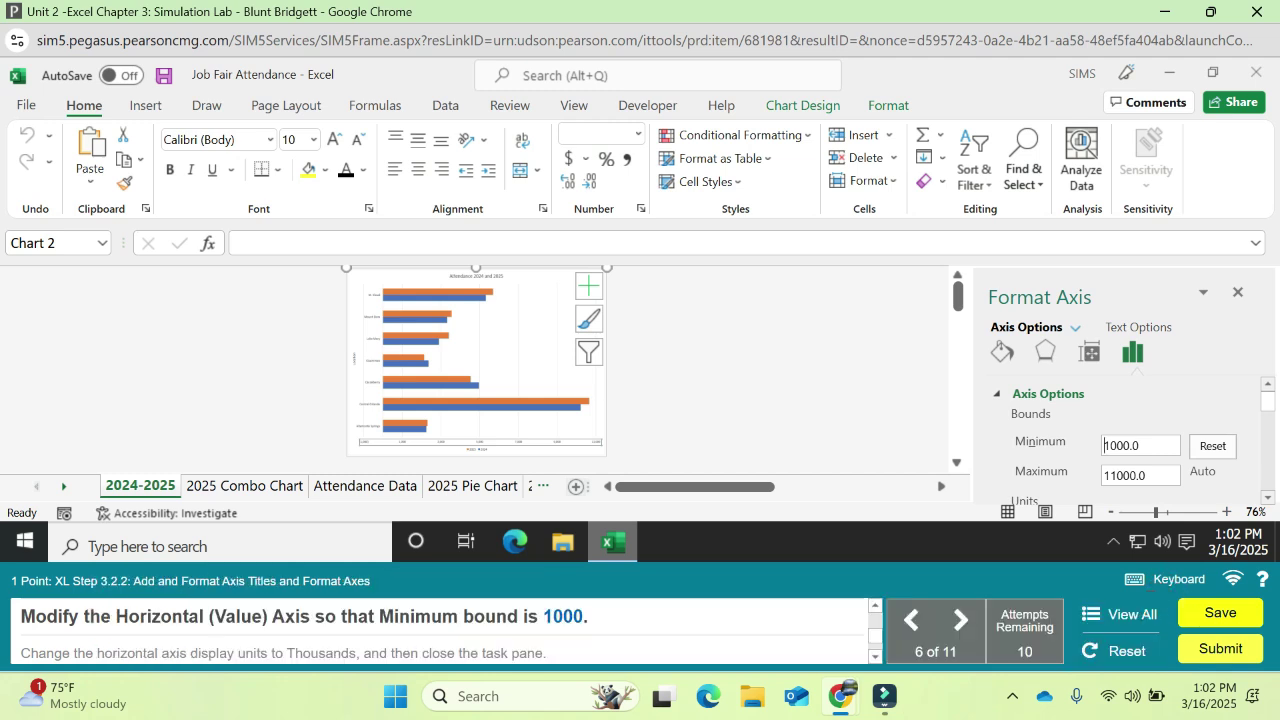
key(Return)
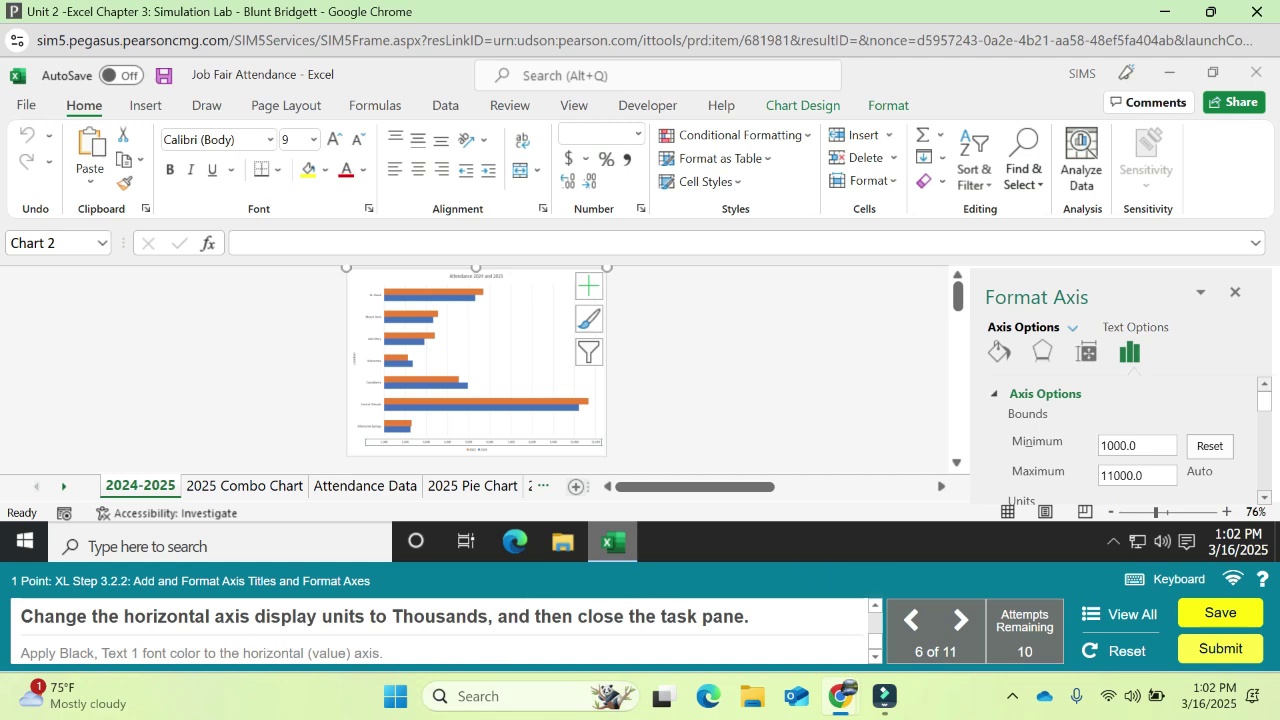
- Set the horizontal axis display units to Thousands, close the Format Axis pane, and give the axis the Black, Text 1 font color
drag(1264, 407, 1266, 449)
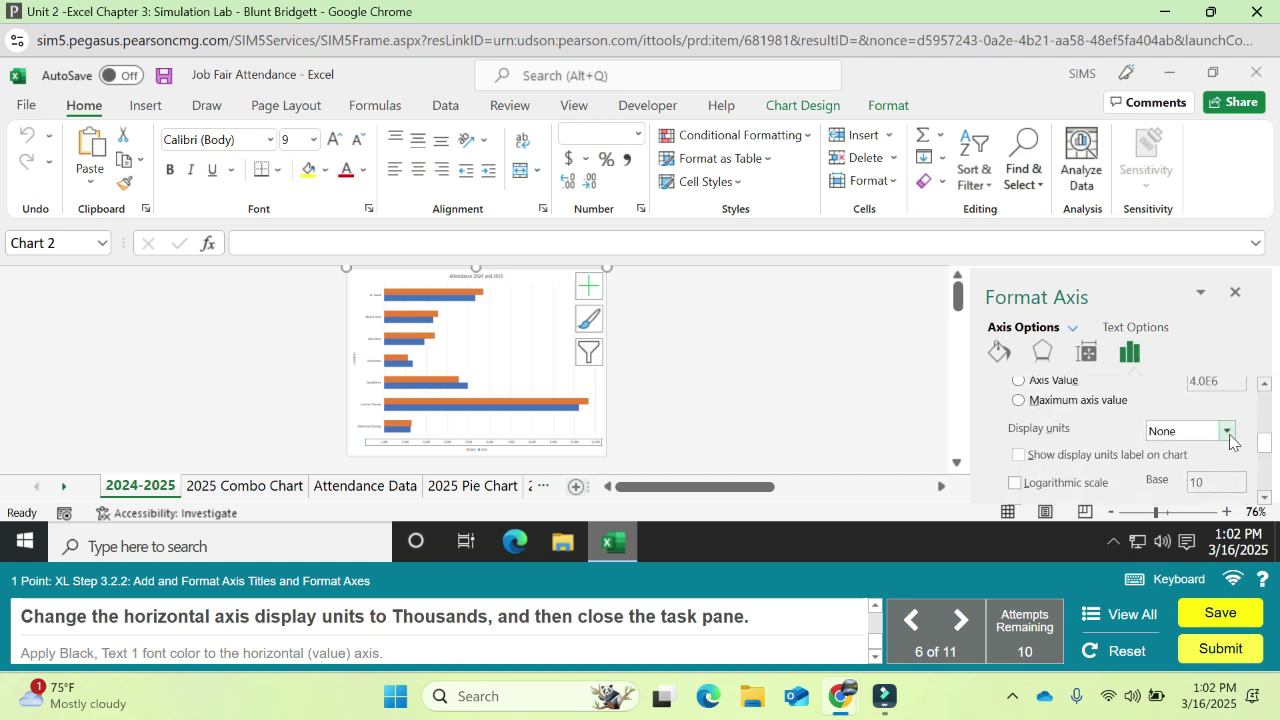
click(1230, 442)
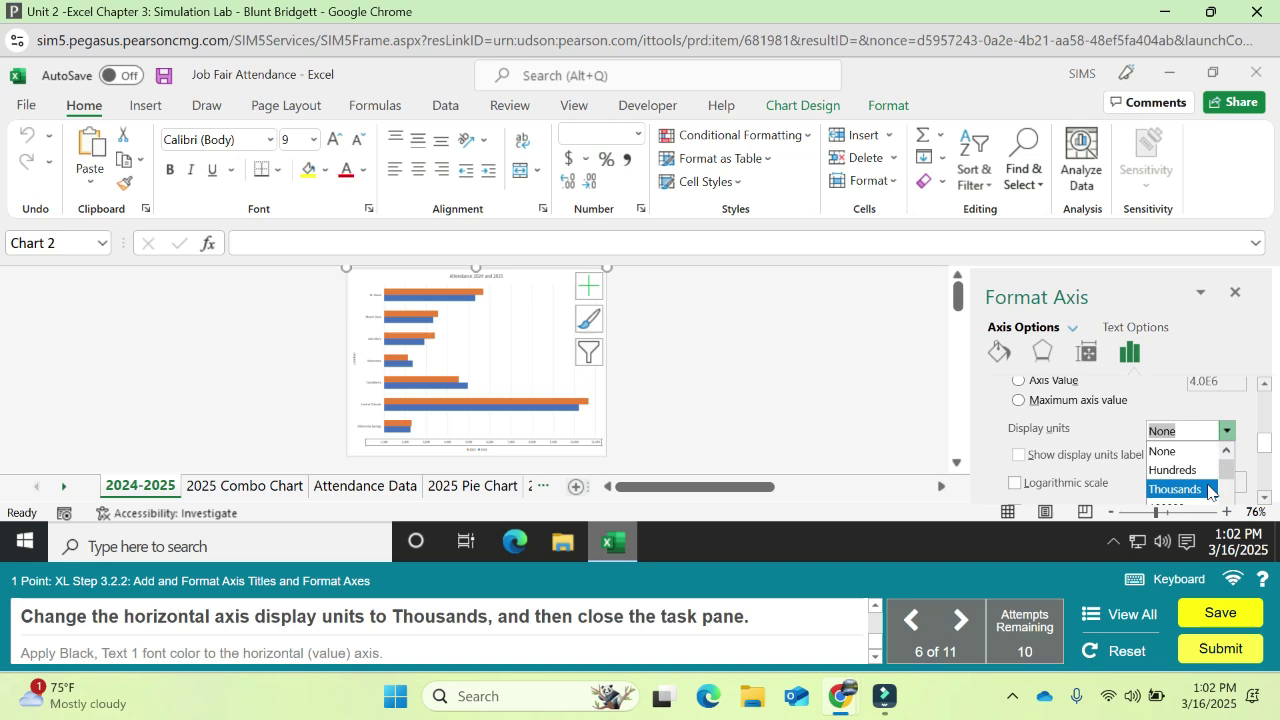
click(1175, 489)
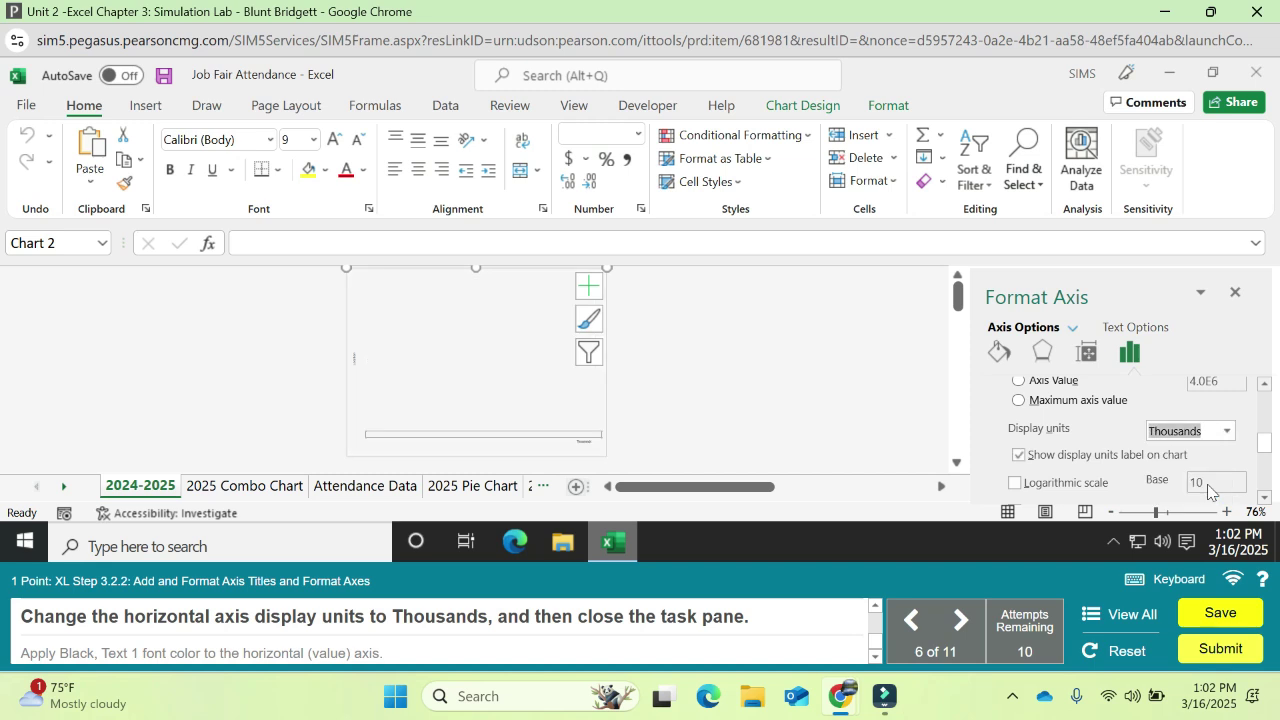
click(1233, 292)
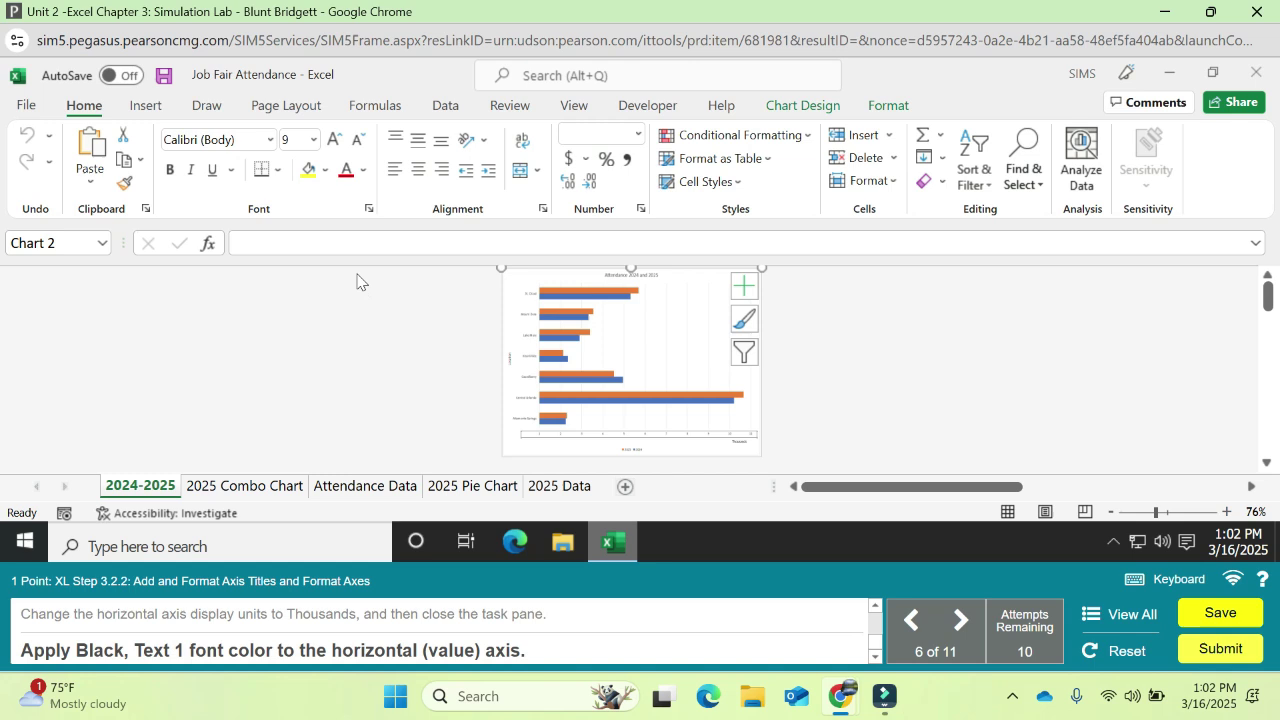
click(364, 172)
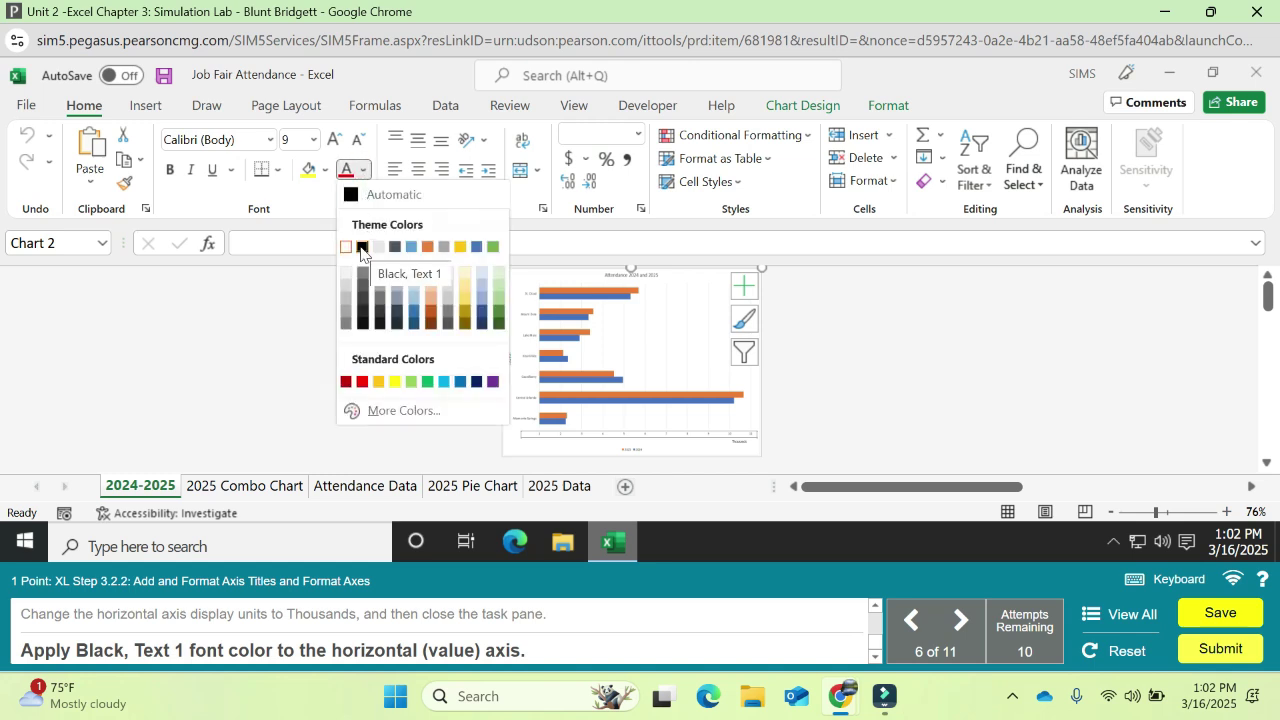
click(362, 246)
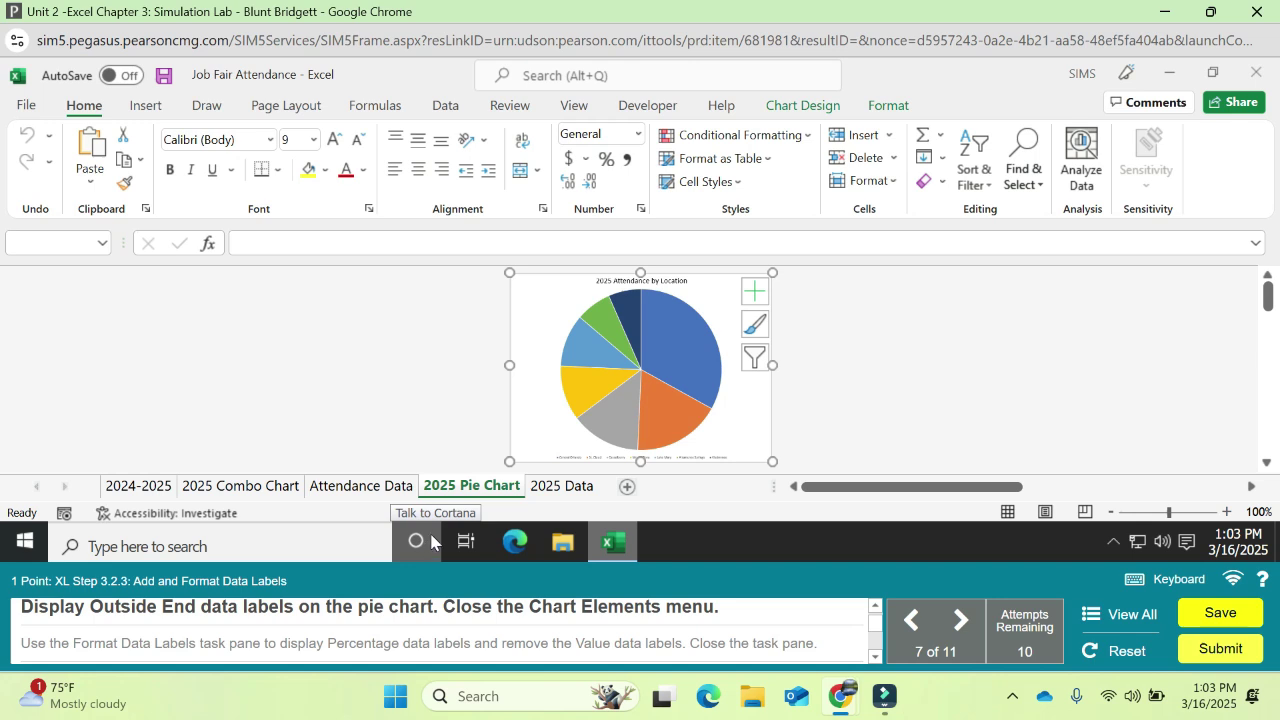
- Display Outside End data labels on the 2025 pie chart and close the list of chart elements
click(755, 292)
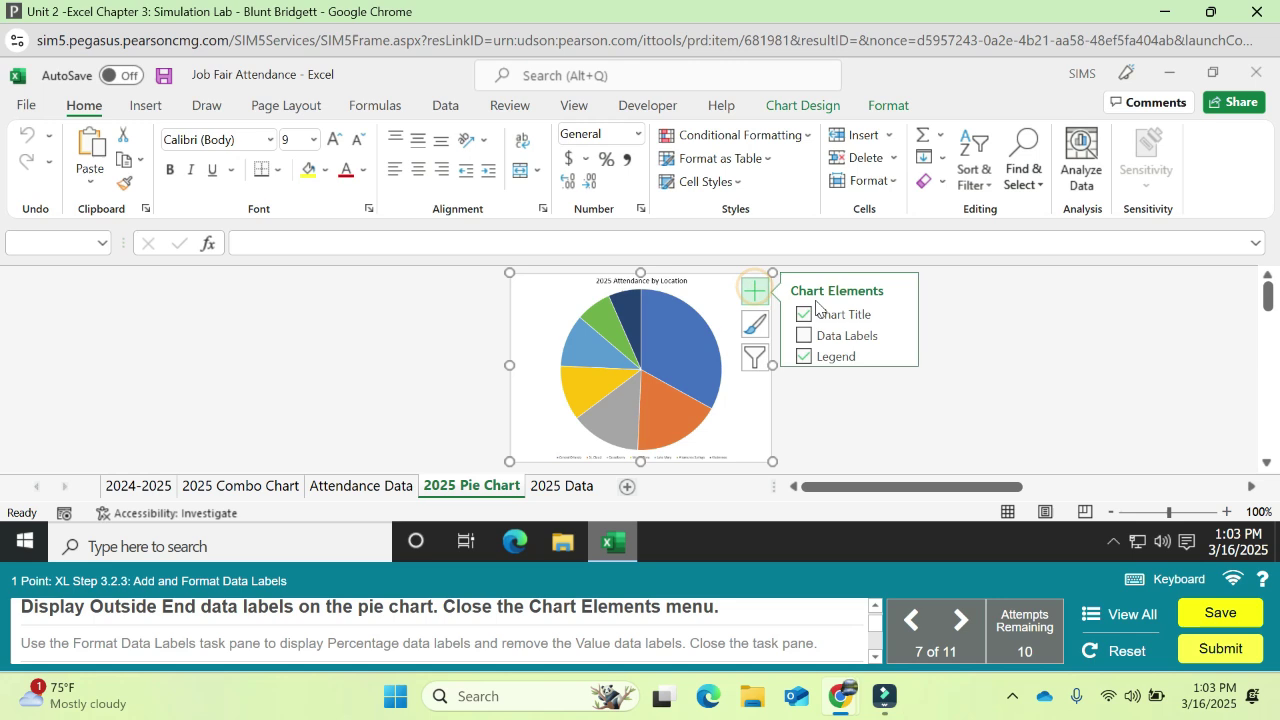
click(899, 336)
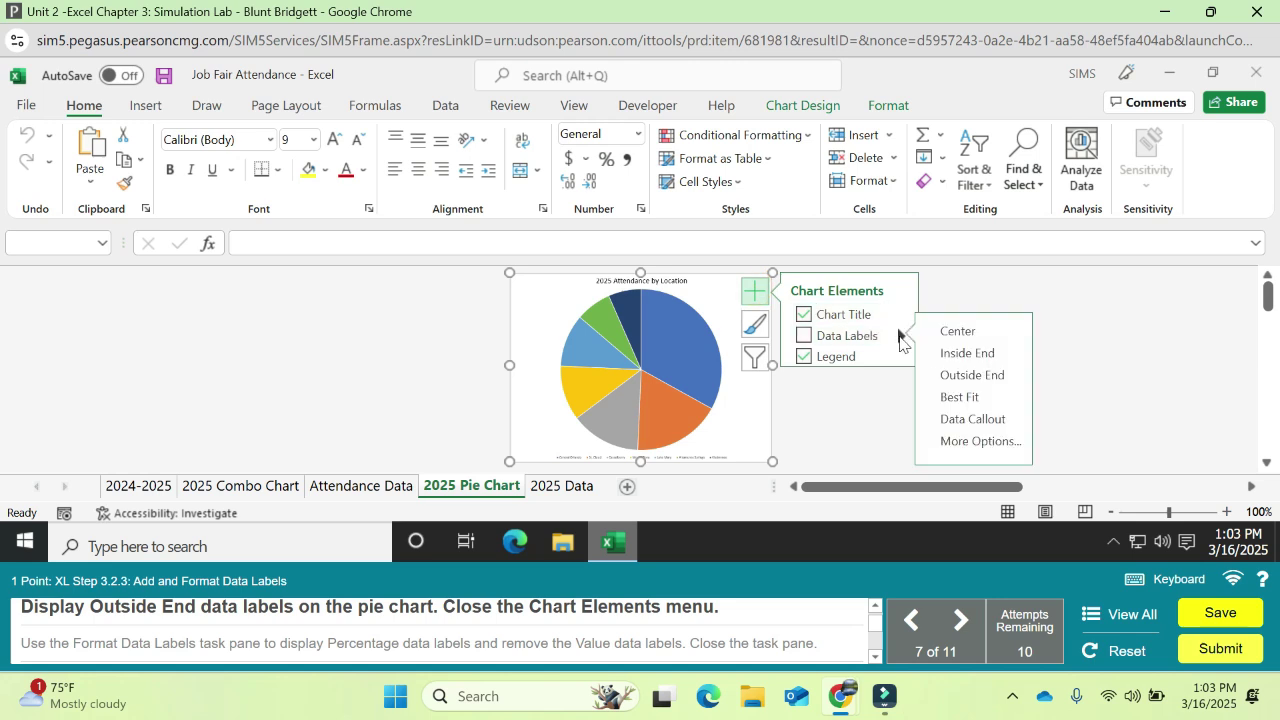
click(966, 377)
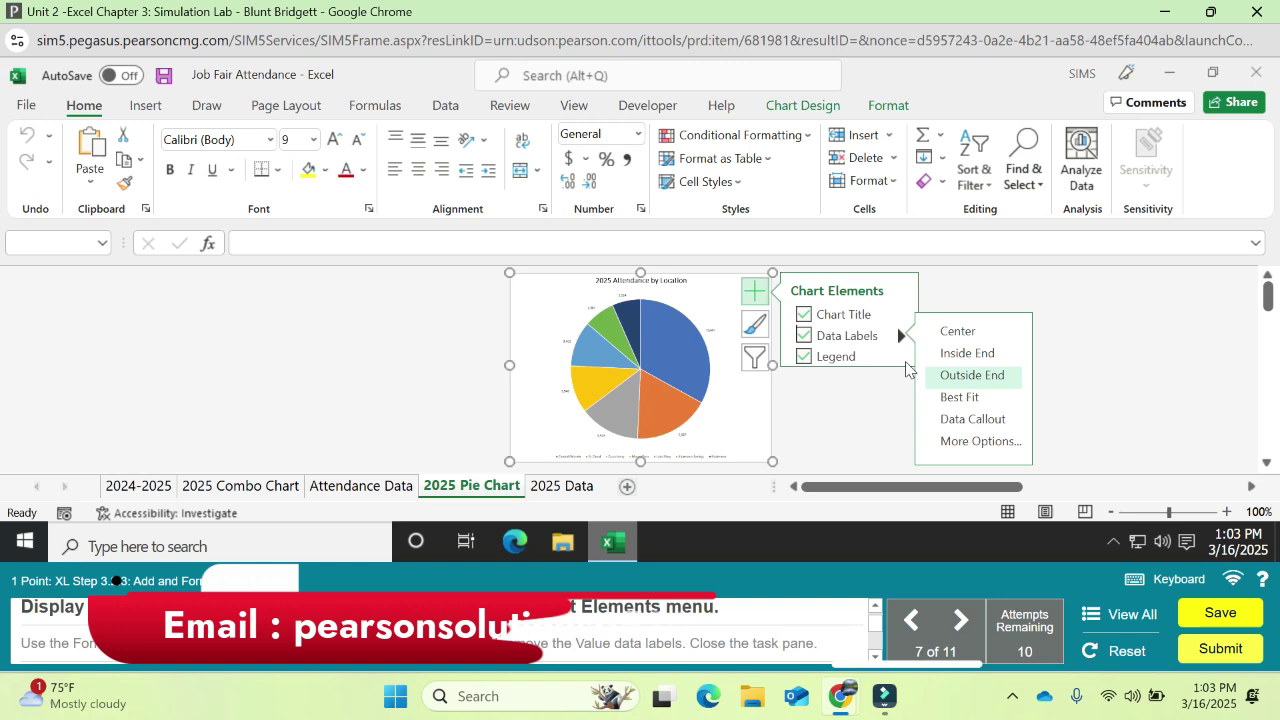
click(755, 292)
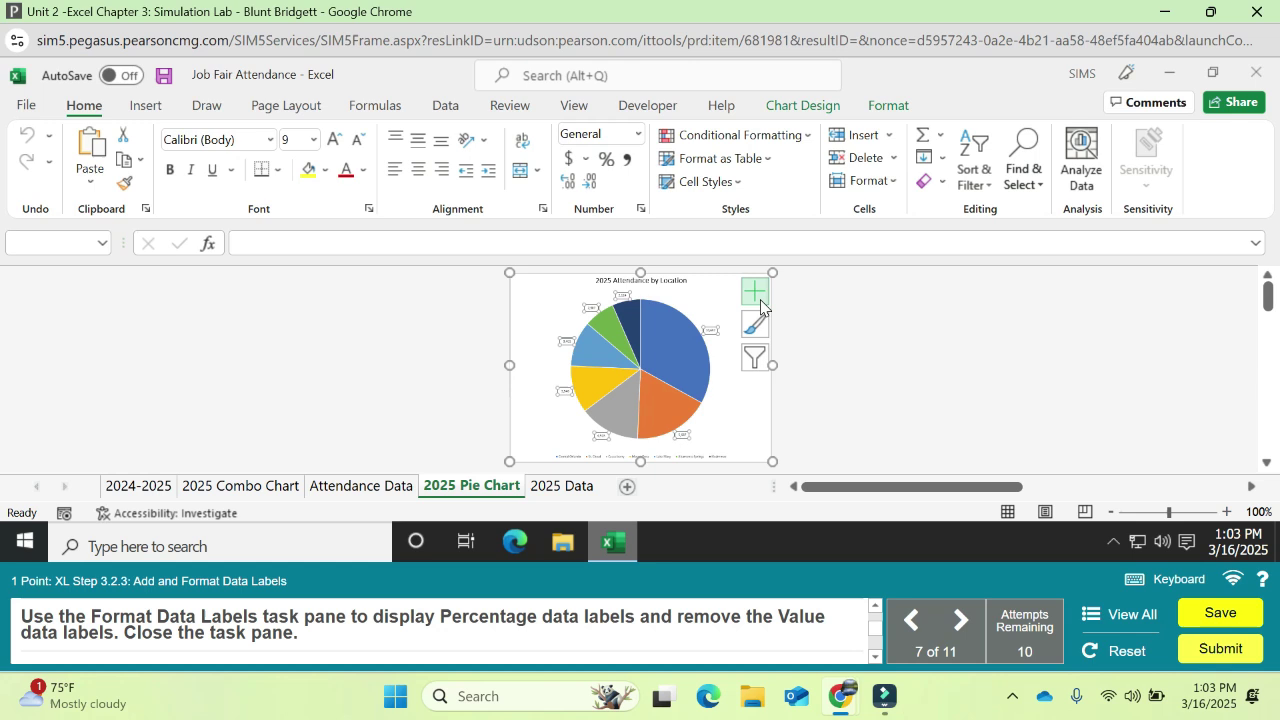
- Make the pie chart's data labels show Percentage instead of Value, and close the Format Data Labels pane
click(757, 292)
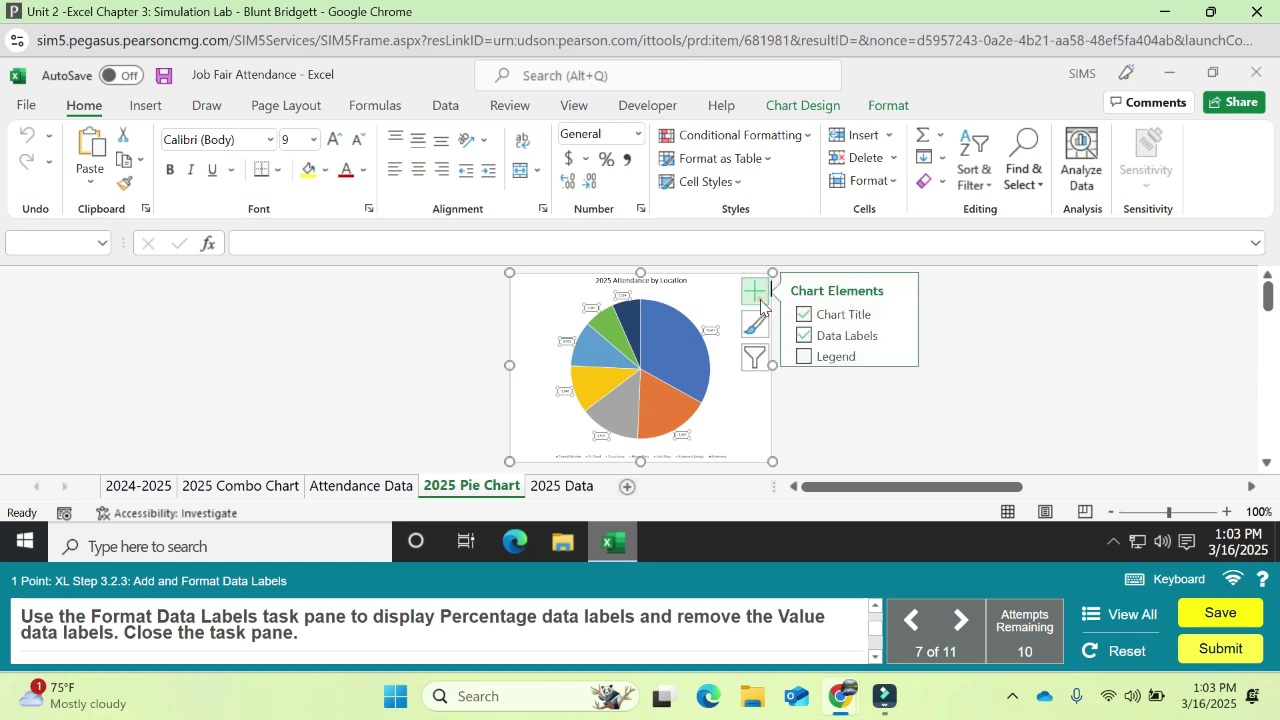
click(898, 336)
click(990, 444)
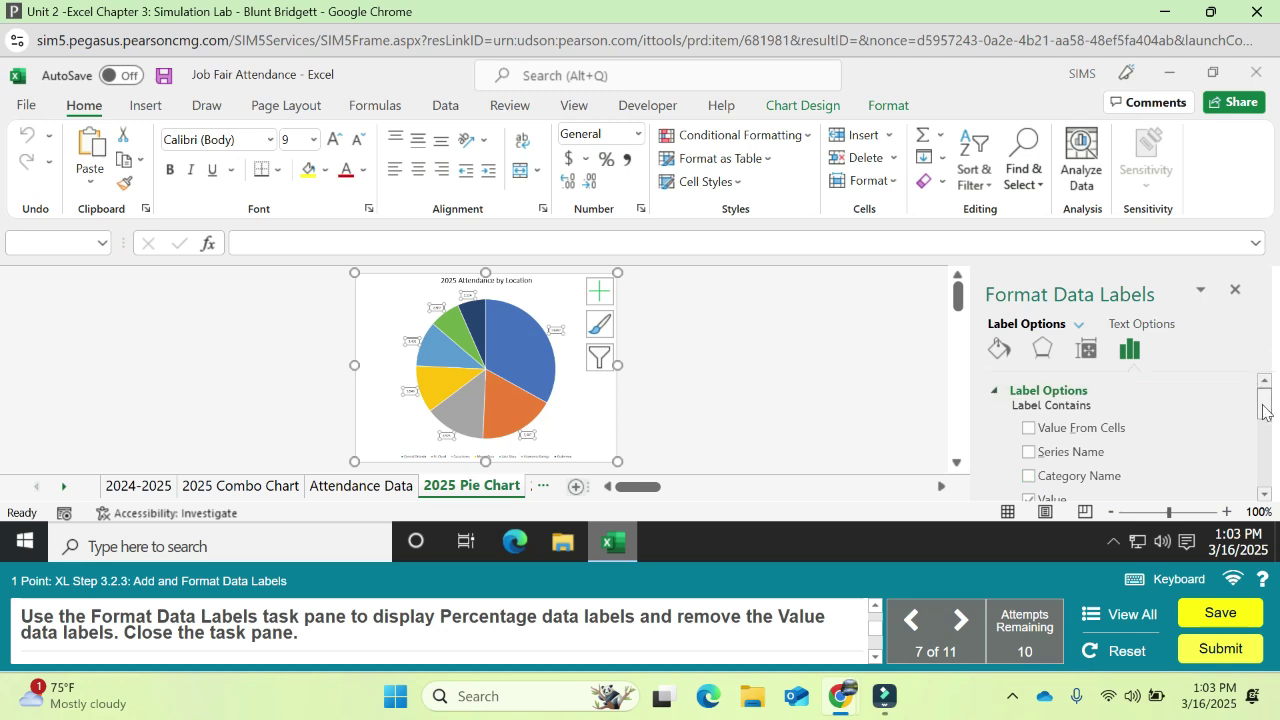
drag(1263, 412, 1263, 437)
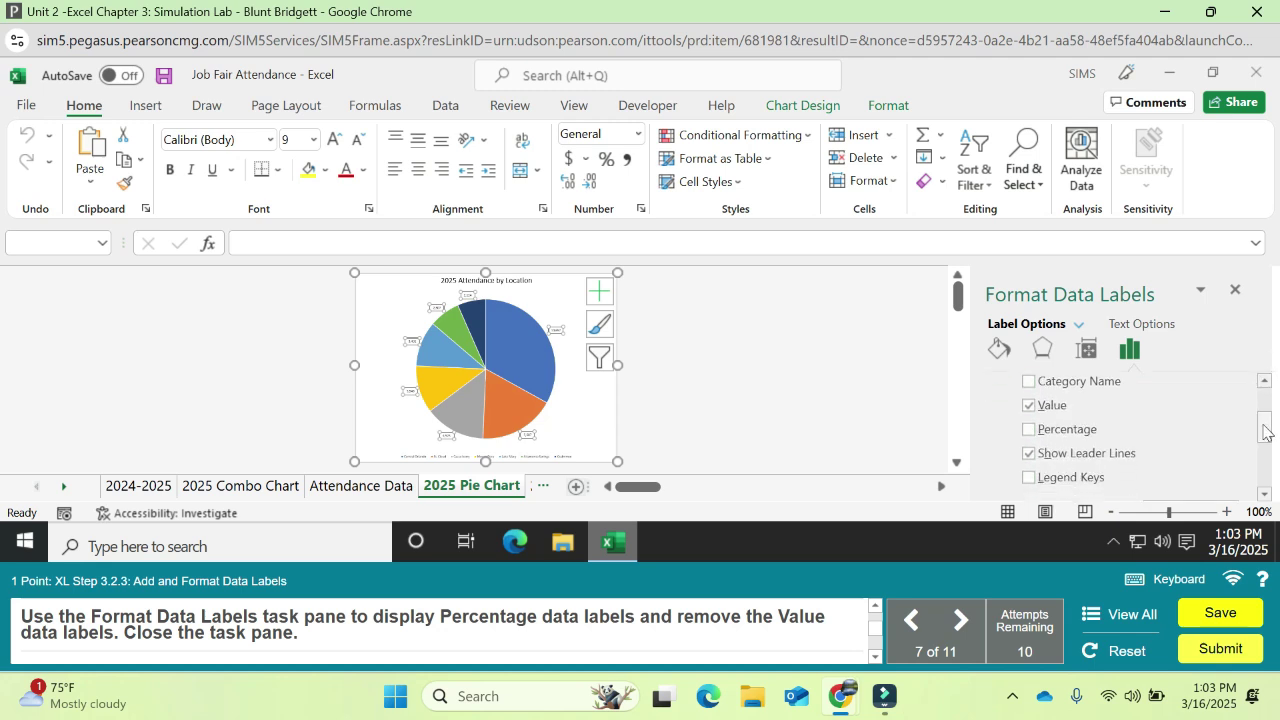
click(1030, 429)
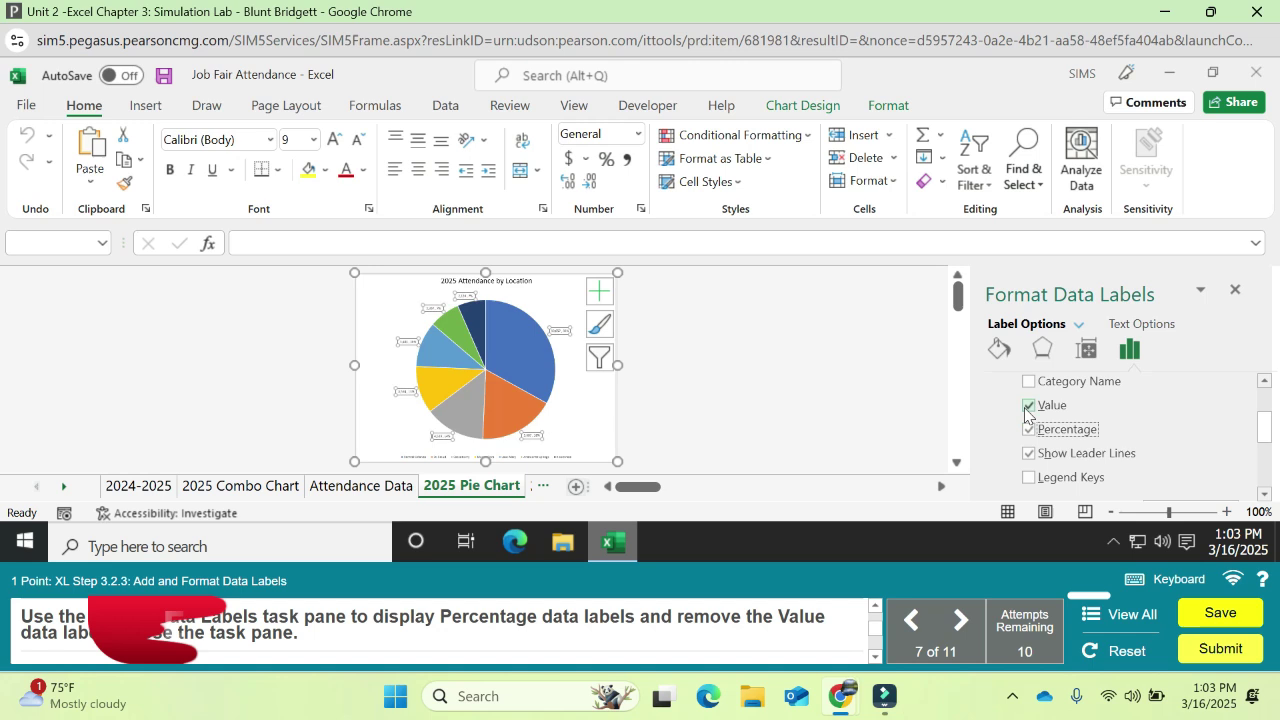
click(1029, 406)
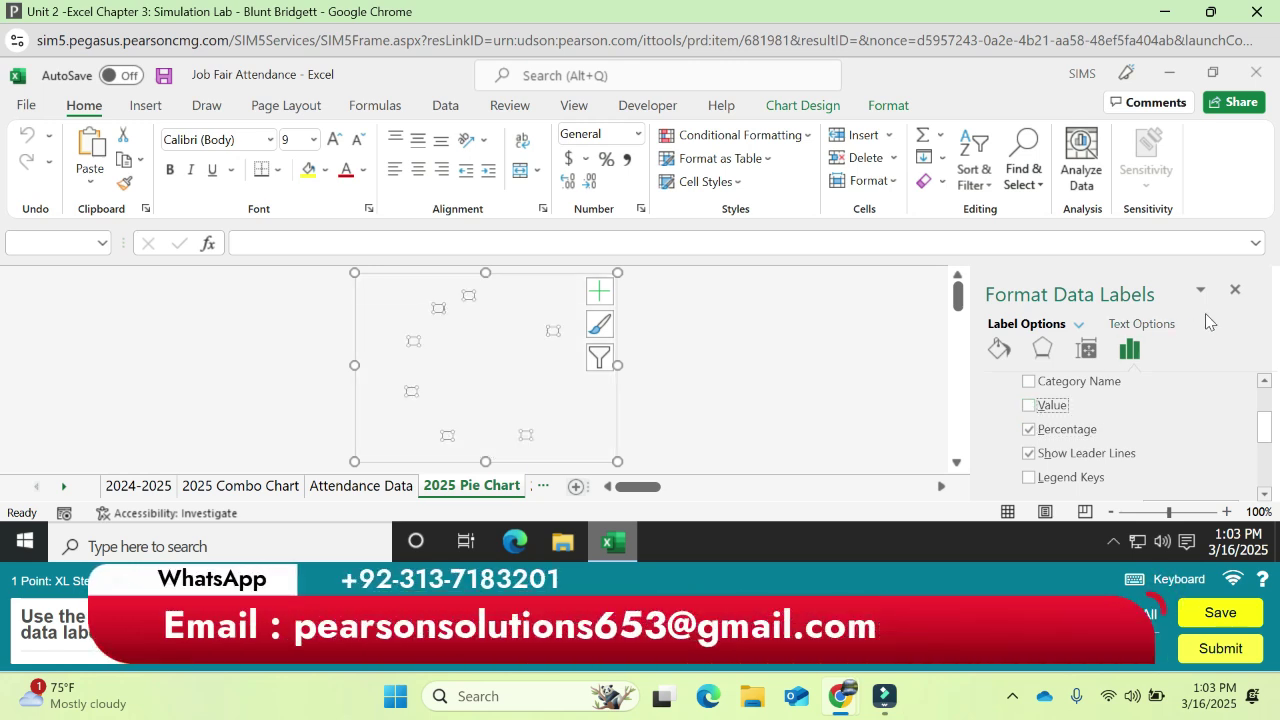
click(1235, 290)
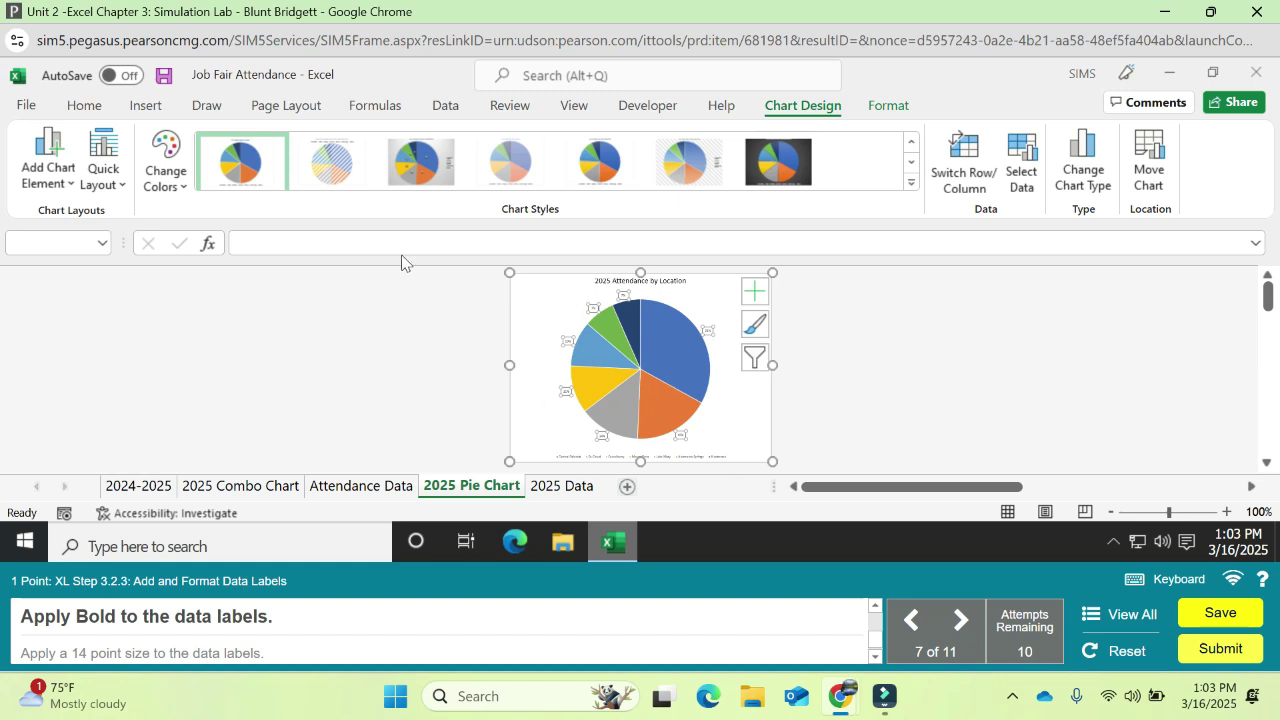
- Format the 2025 pie chart's data labels as bold with a 14 point font size
click(88, 107)
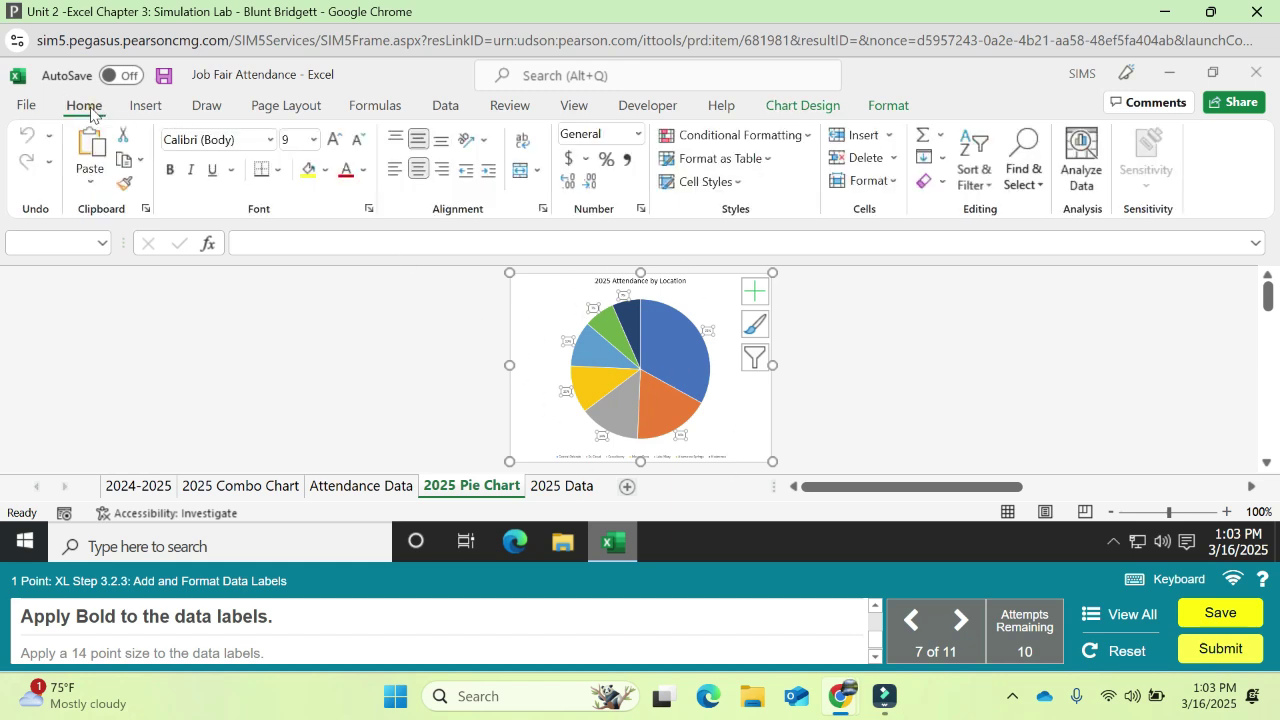
click(170, 171)
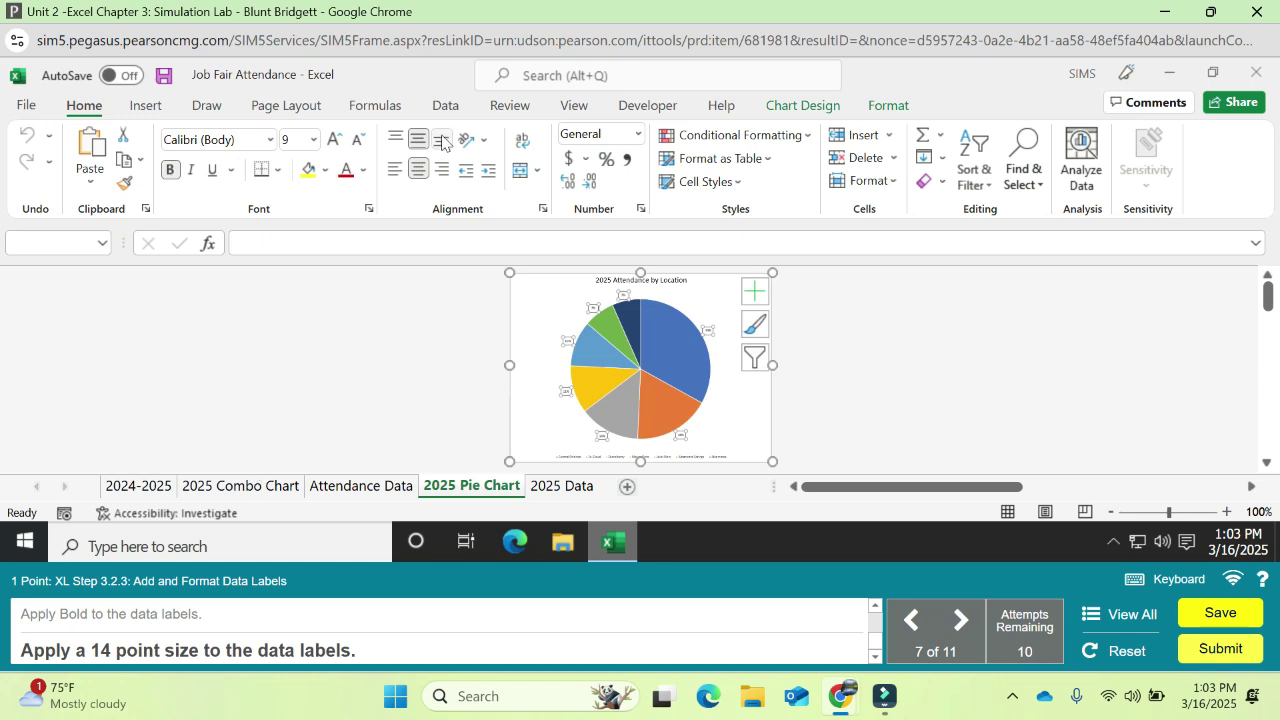
click(314, 140)
click(305, 286)
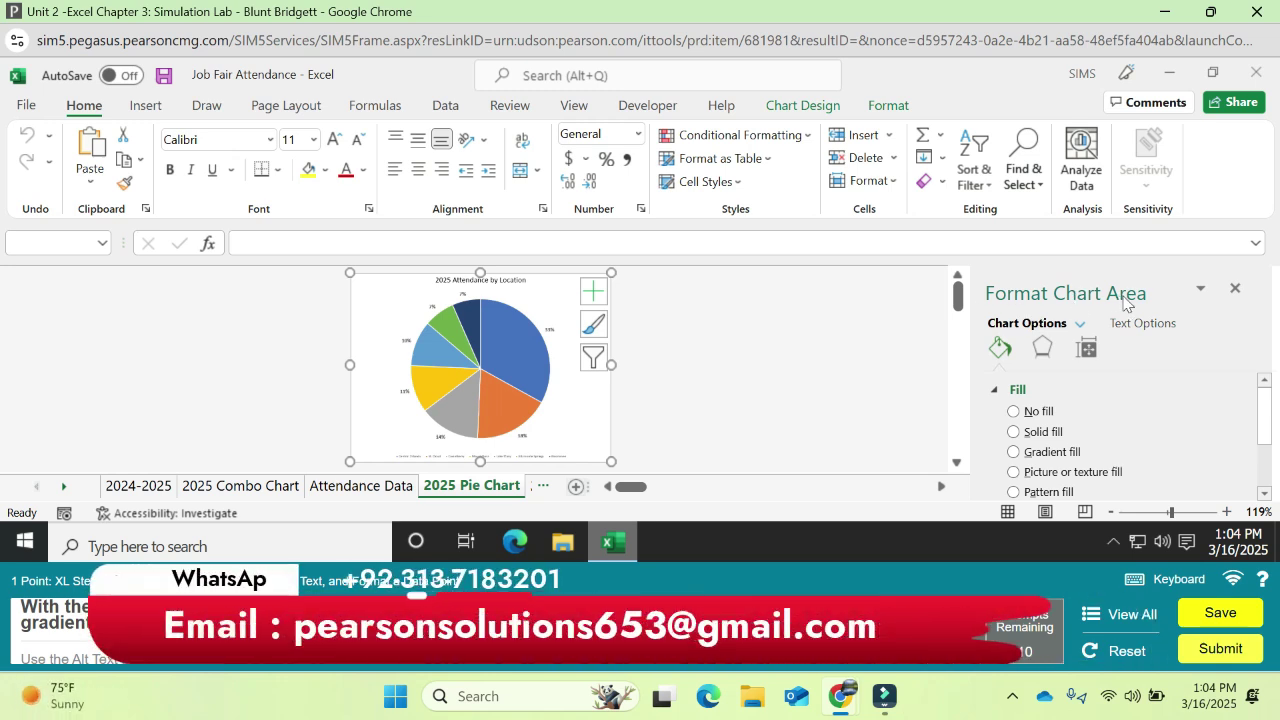
- Fill the pie chart's chart area with the preset gradient Light Gradient - Accent 2
click(1043, 453)
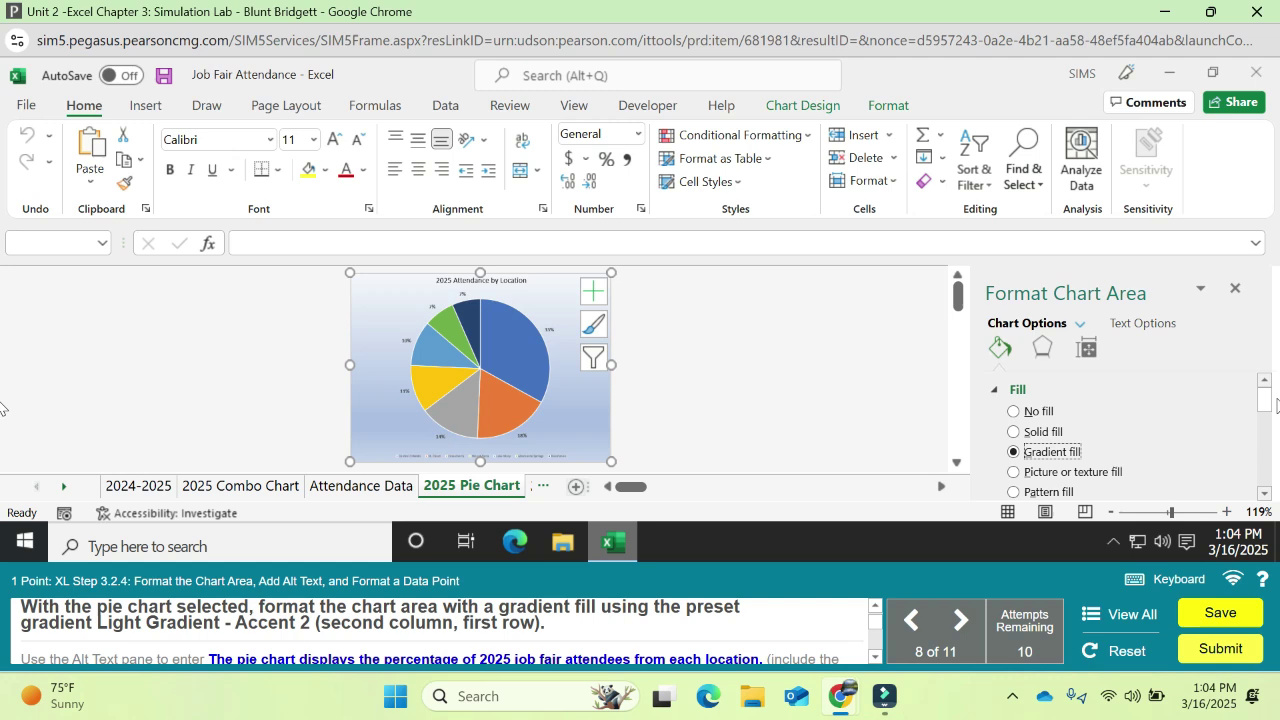
drag(1270, 403, 1237, 430)
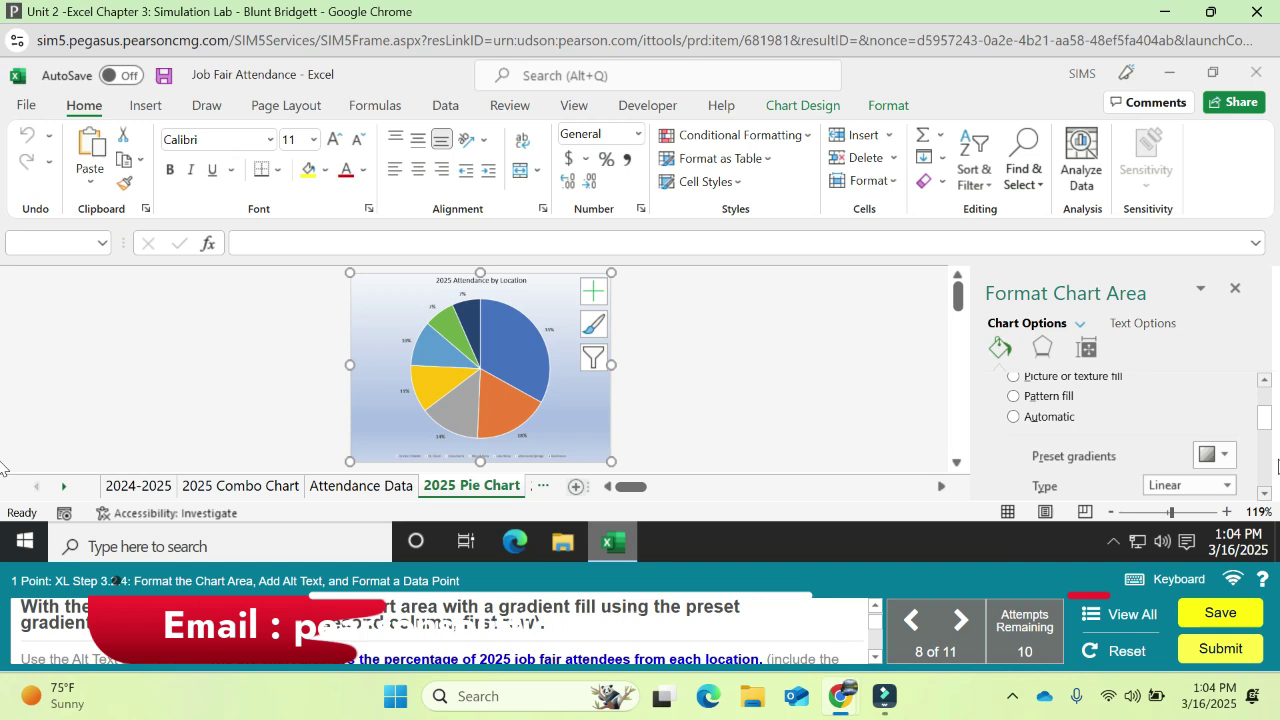
click(1231, 461)
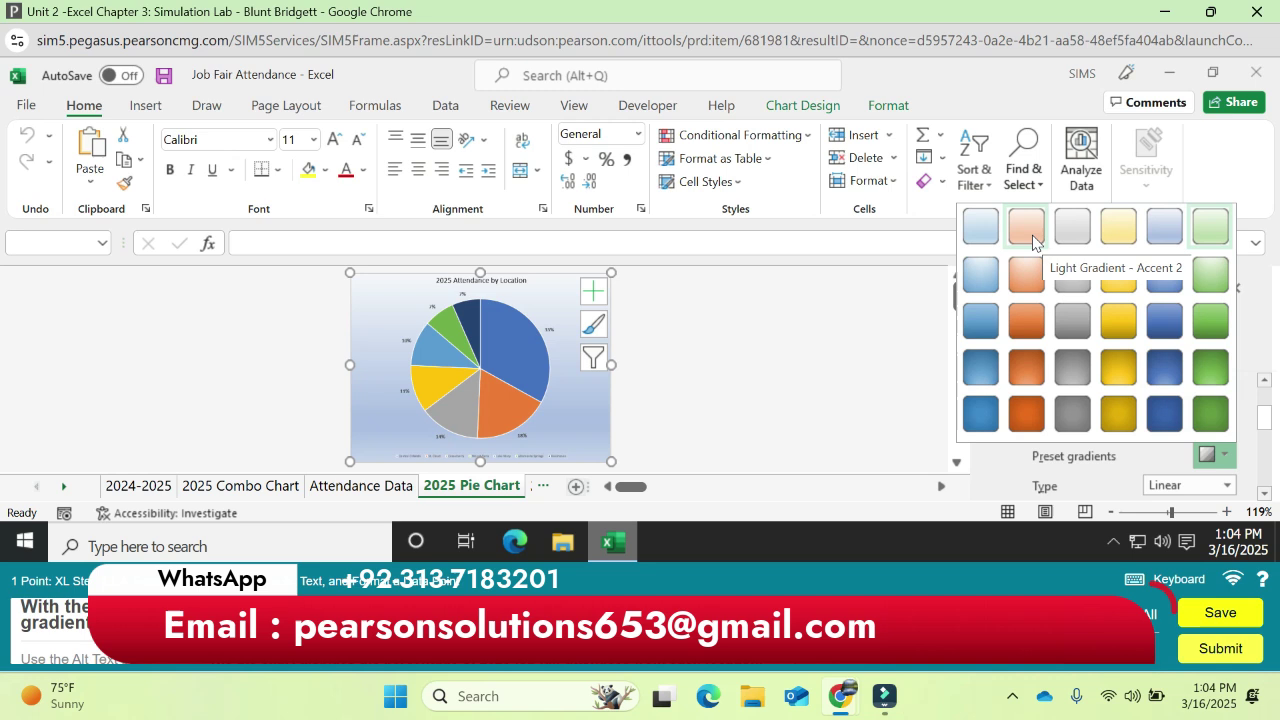
click(1033, 233)
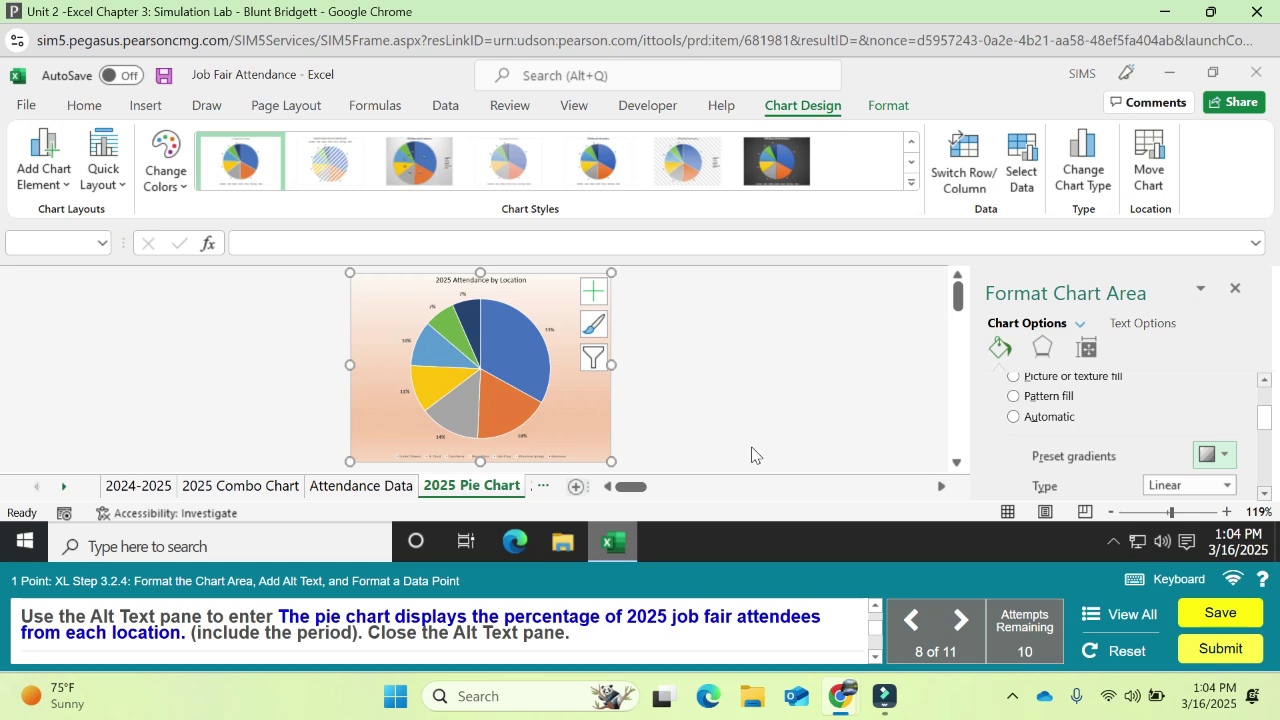
- Give the pie chart the alt text "The pie chart displays the percentage of 2025 job fair attendees from each location." and close the pane
click(890, 106)
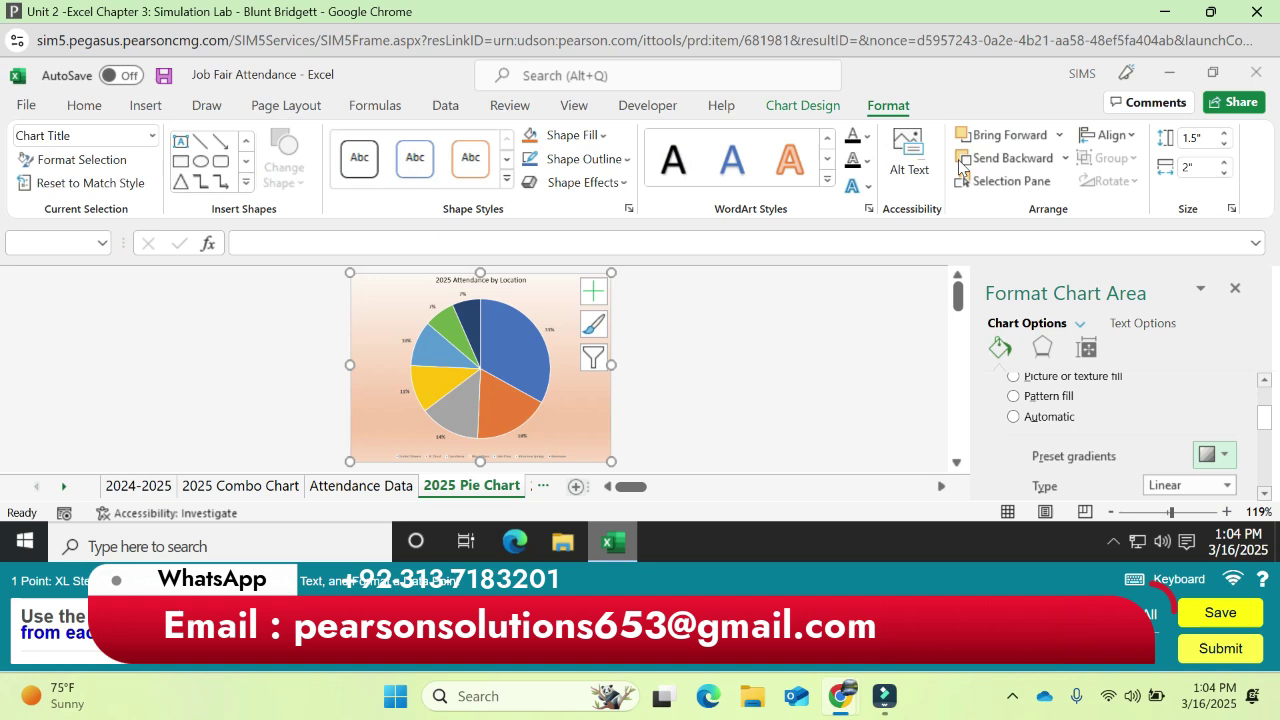
click(910, 152)
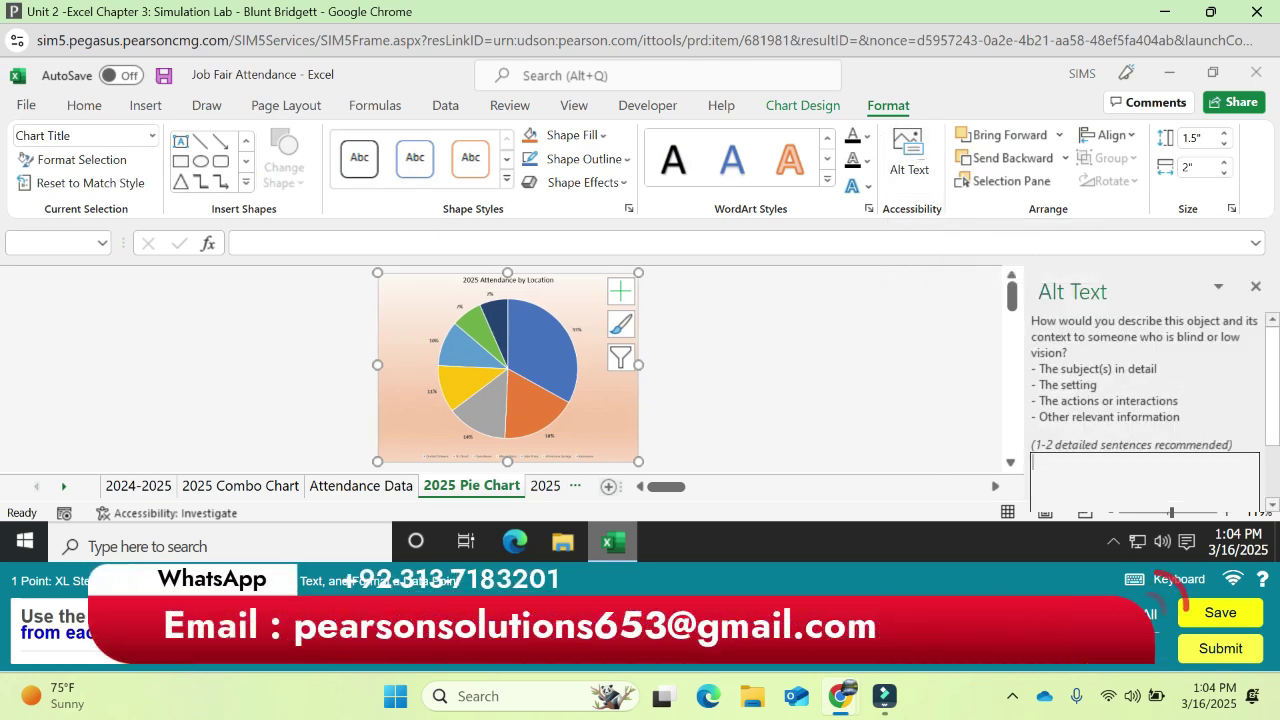
text(The pie chart displays the percentage of 2)
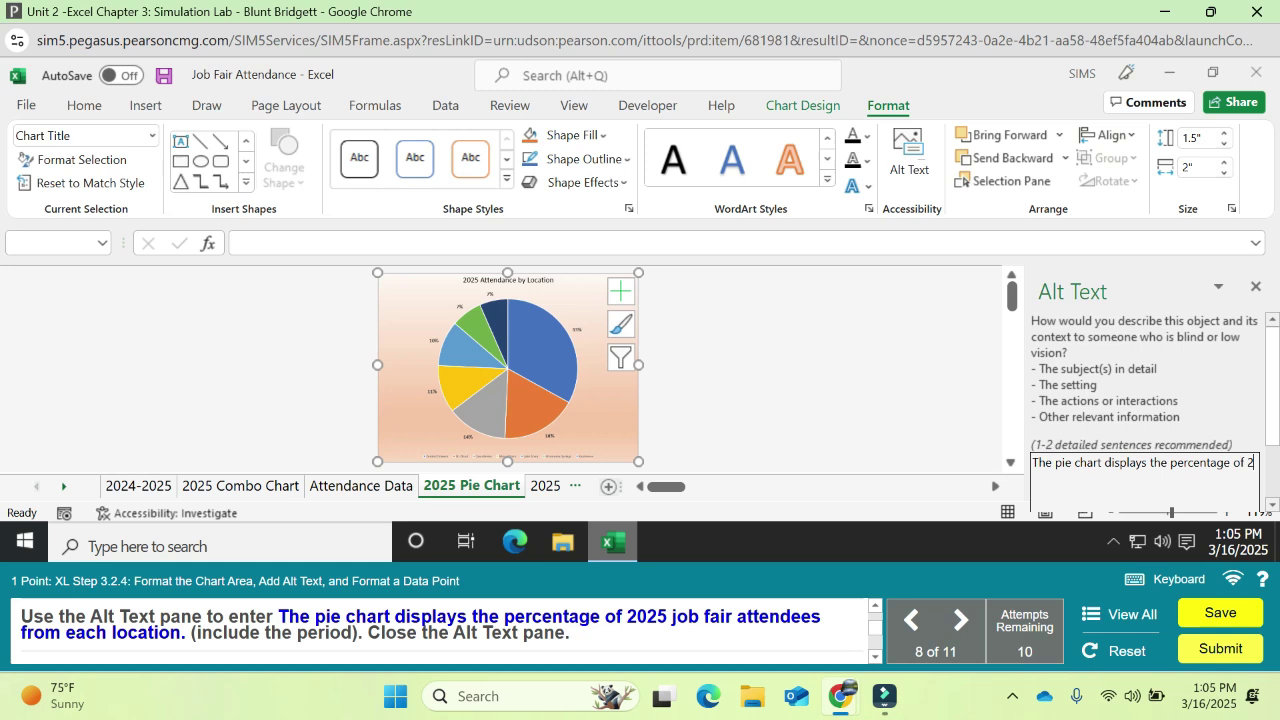
text(jo)
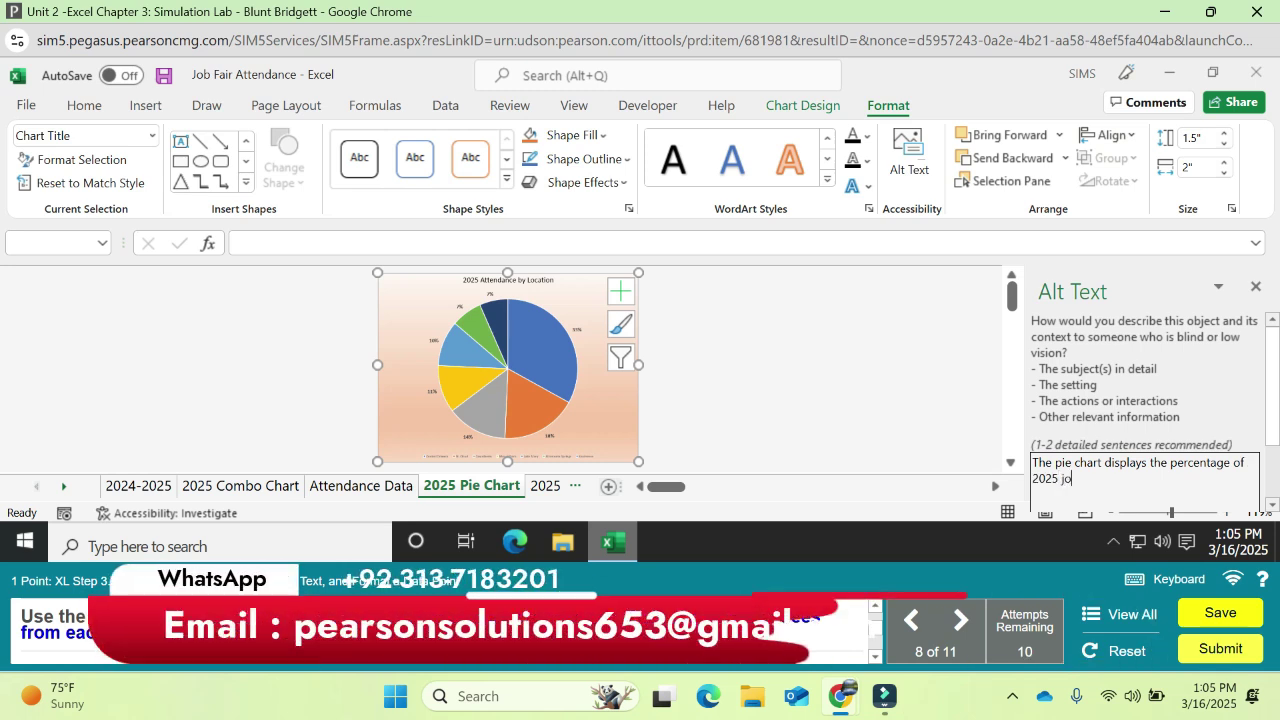
text(b fair )
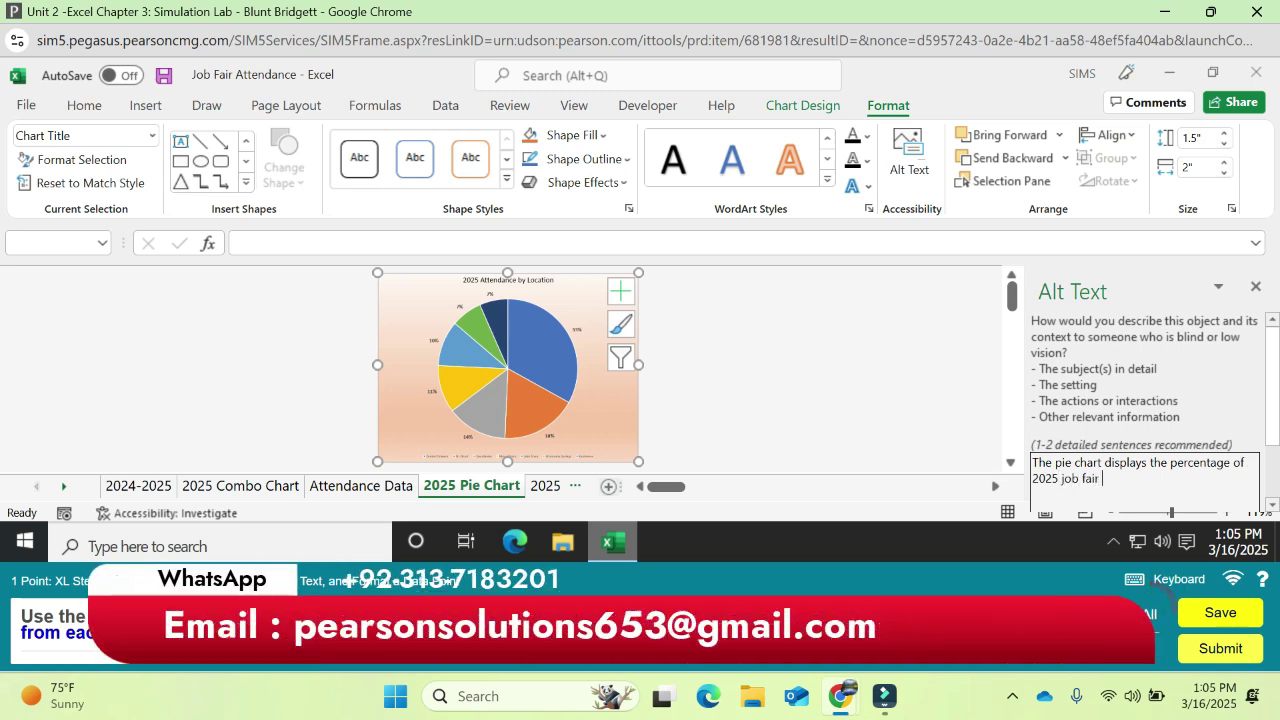
text(attenda)
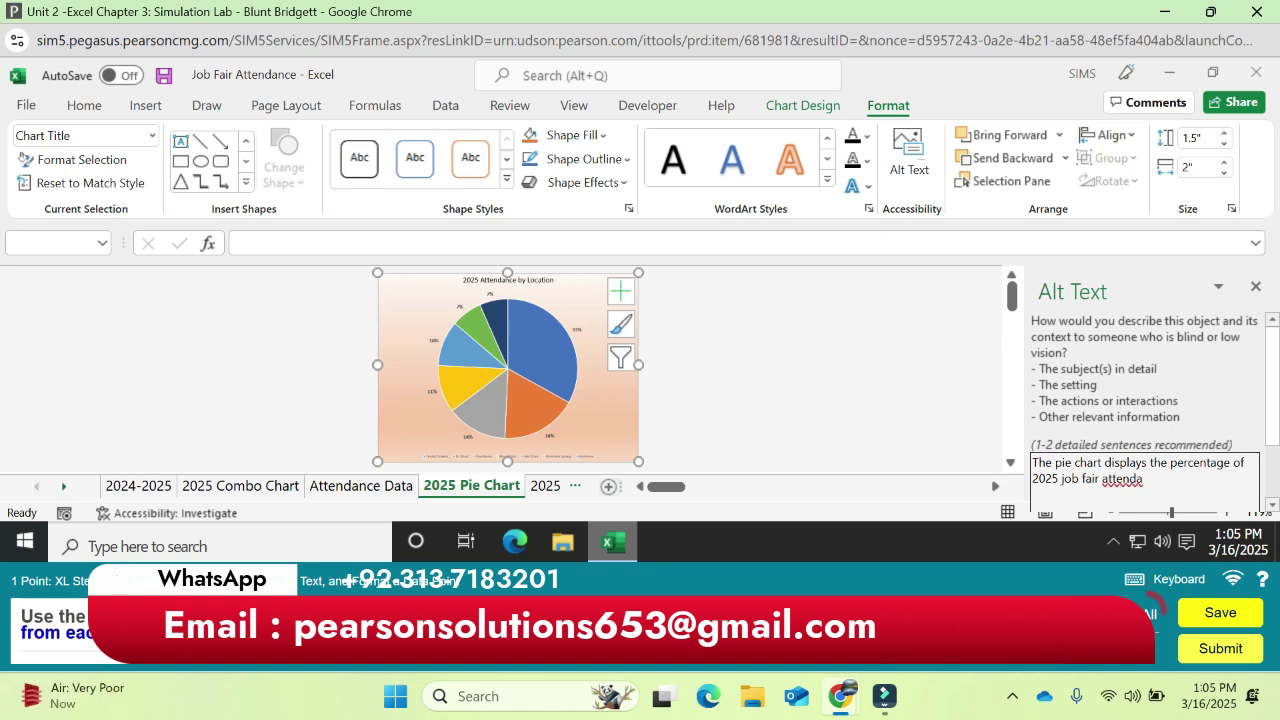
key(BackSpace)
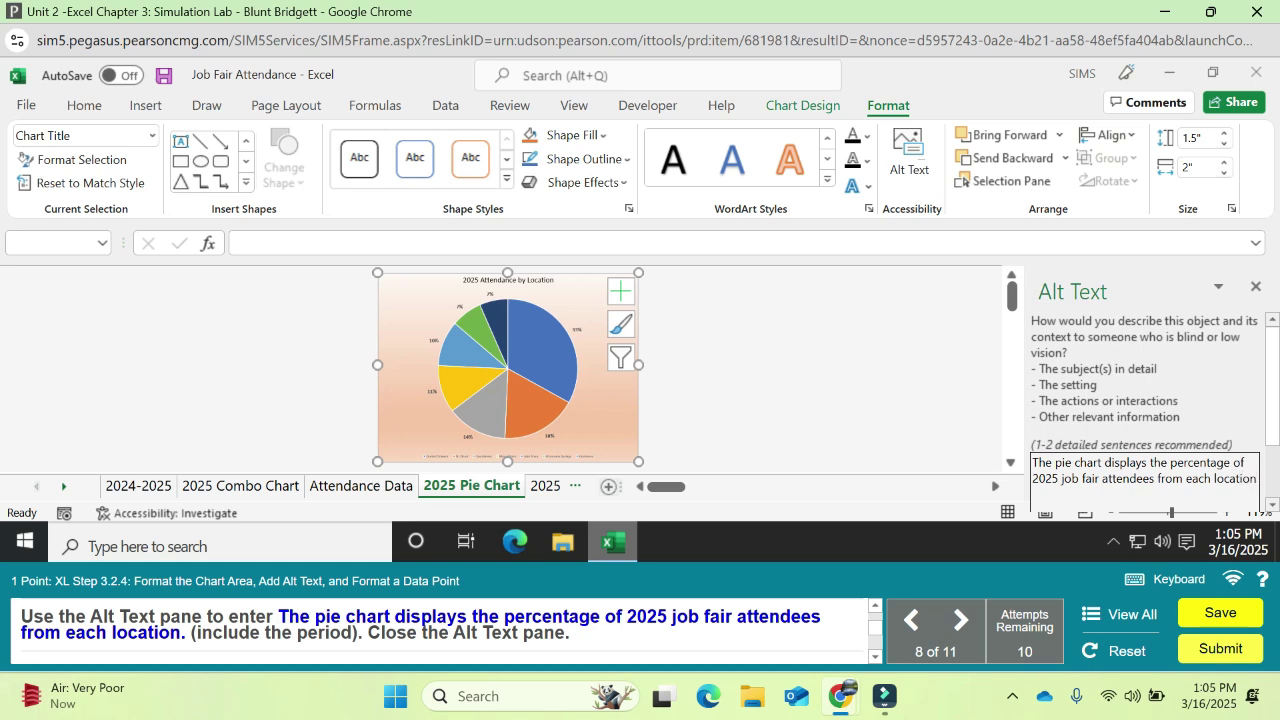
text(.)
click(1254, 288)
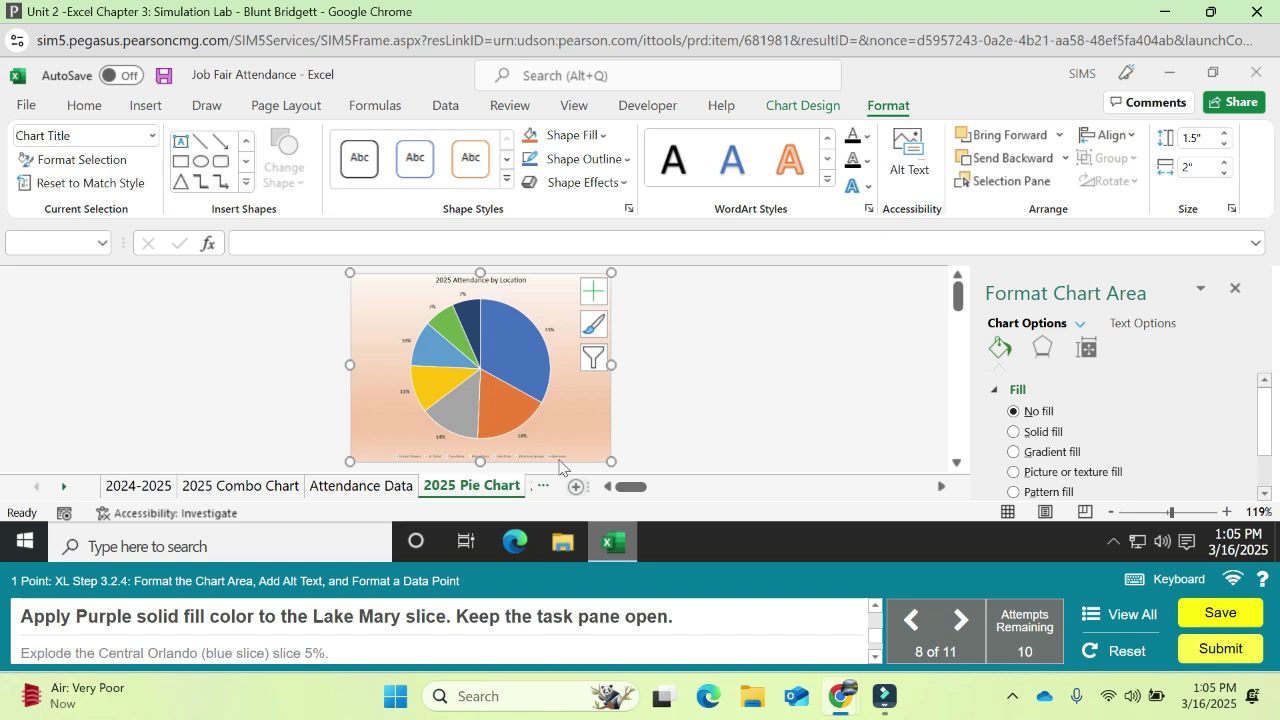
- Select only the Lake Mary slice of the pie chart and apply a solid fill in the standard color Purple
mouse_move(507, 414)
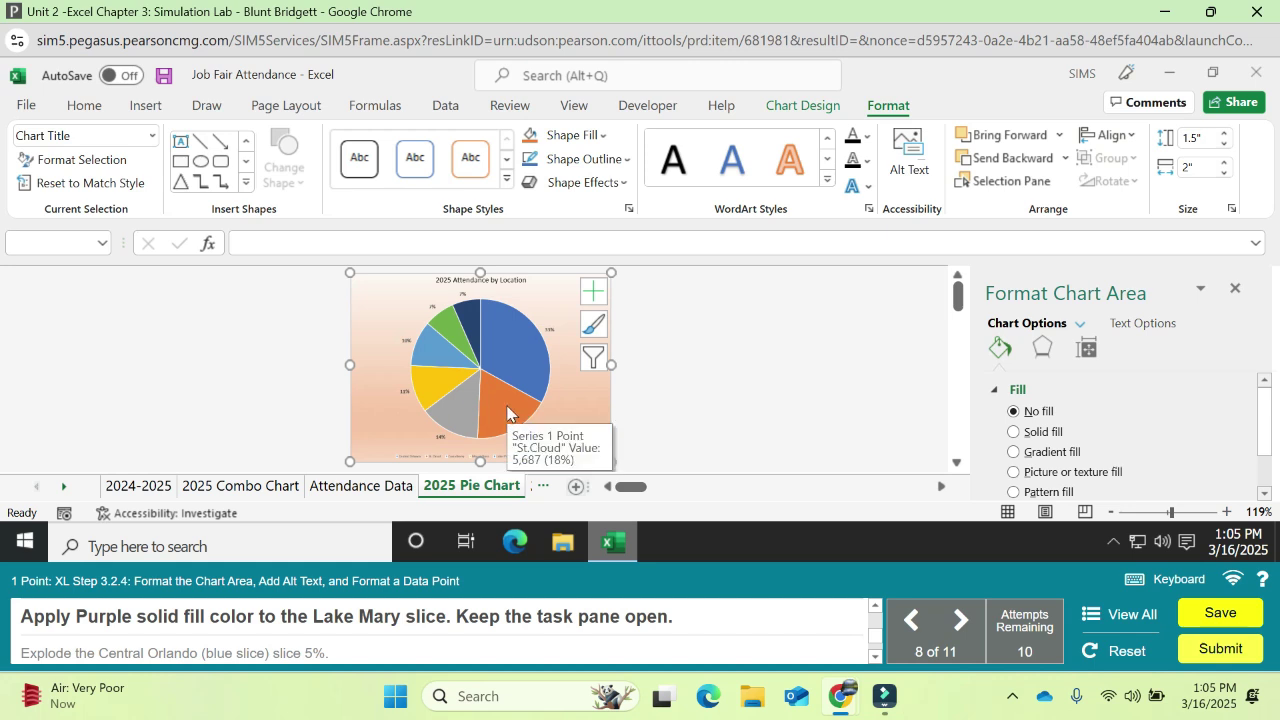
mouse_move(518, 380)
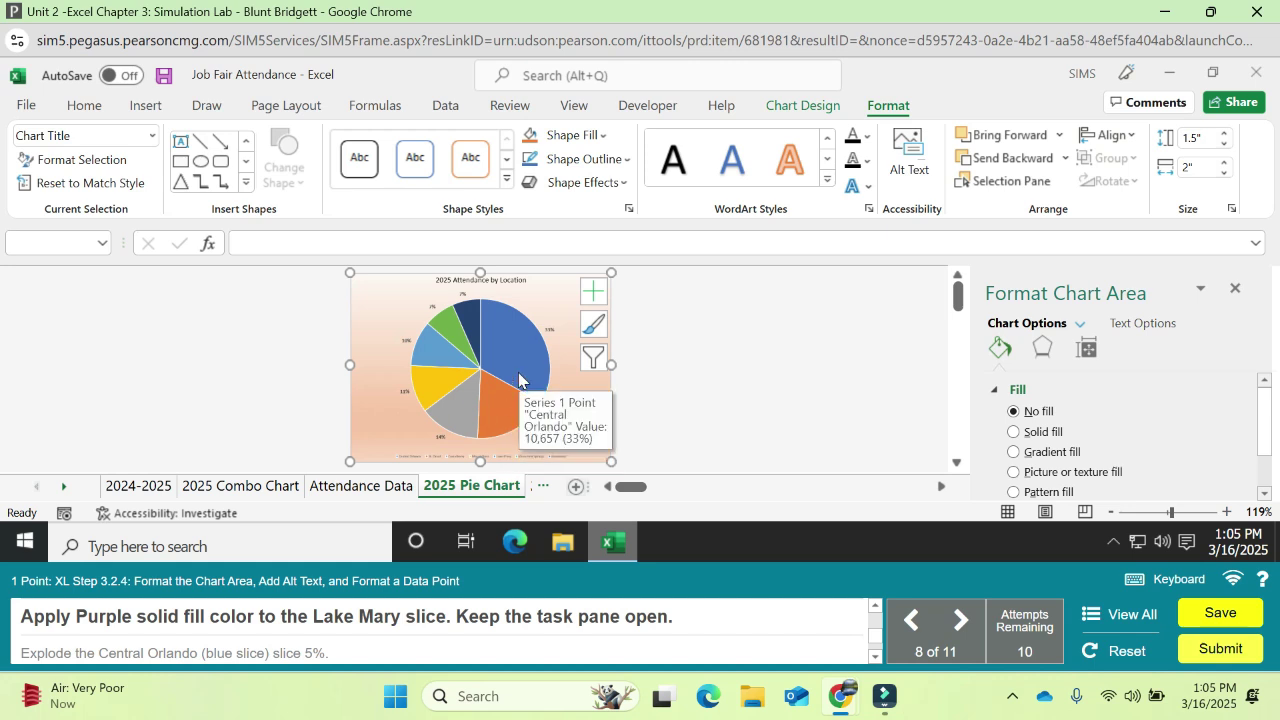
mouse_move(470, 328)
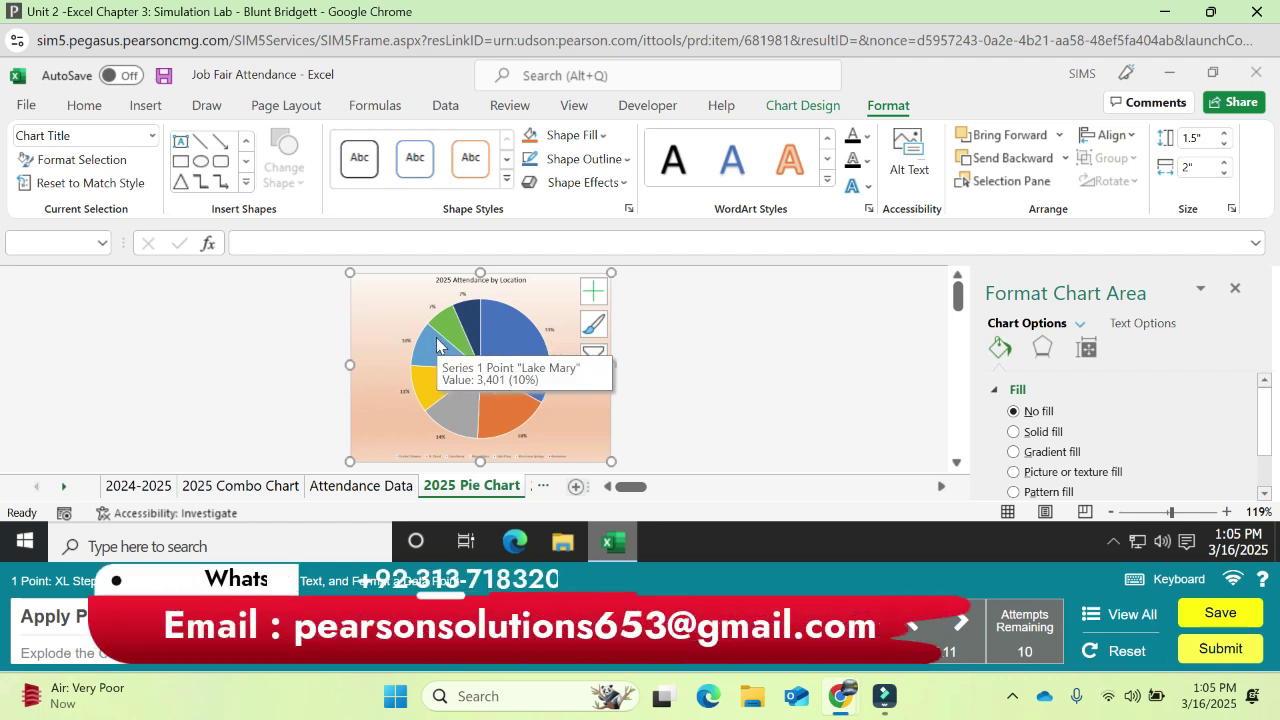
click(437, 350)
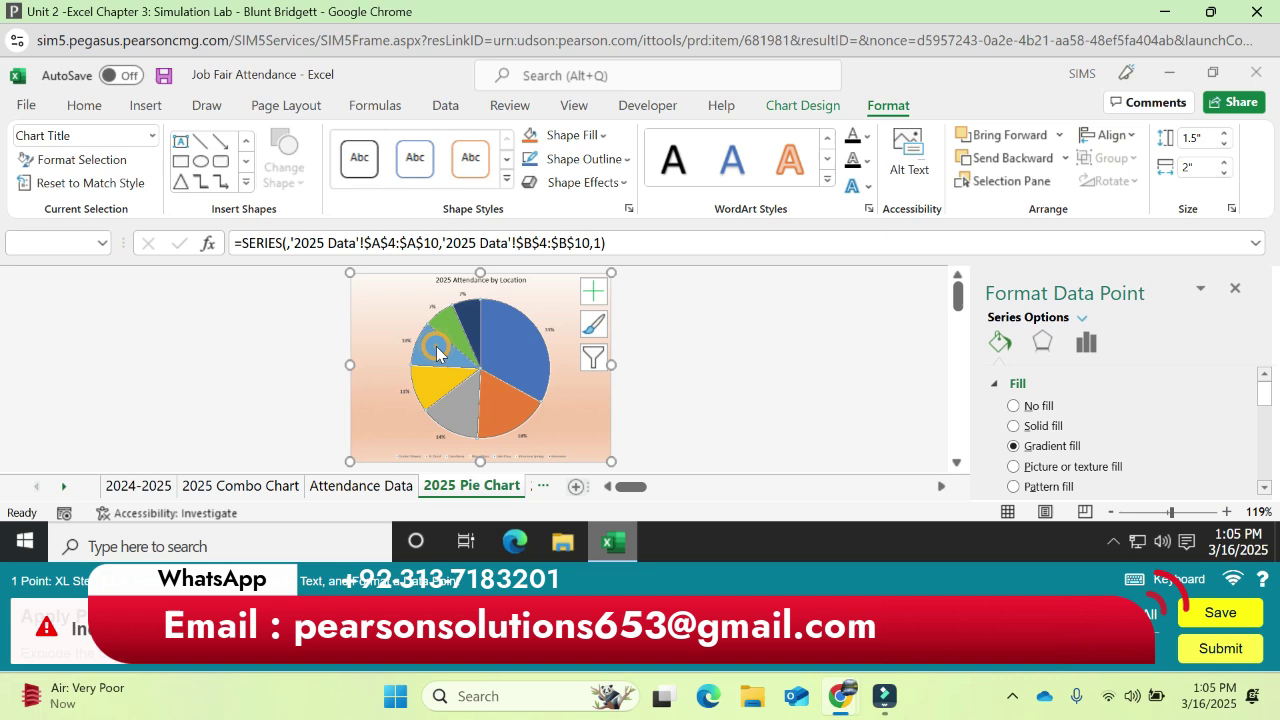
click(437, 352)
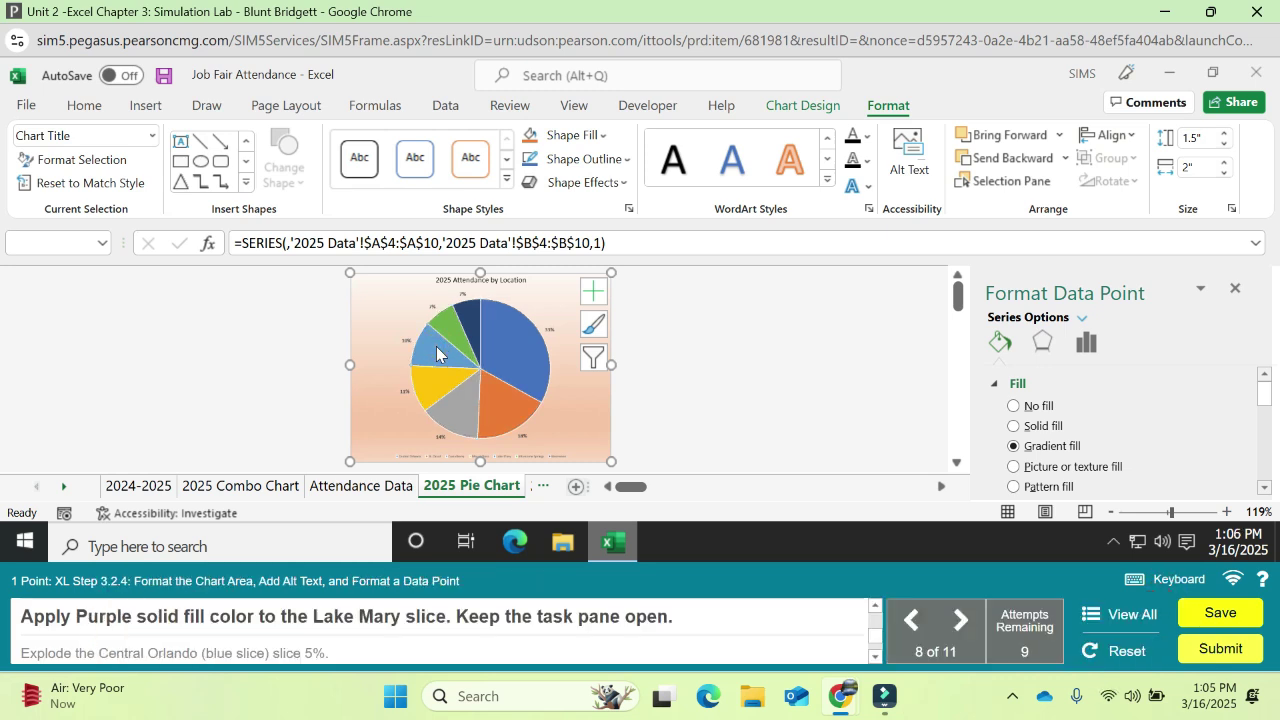
click(1013, 427)
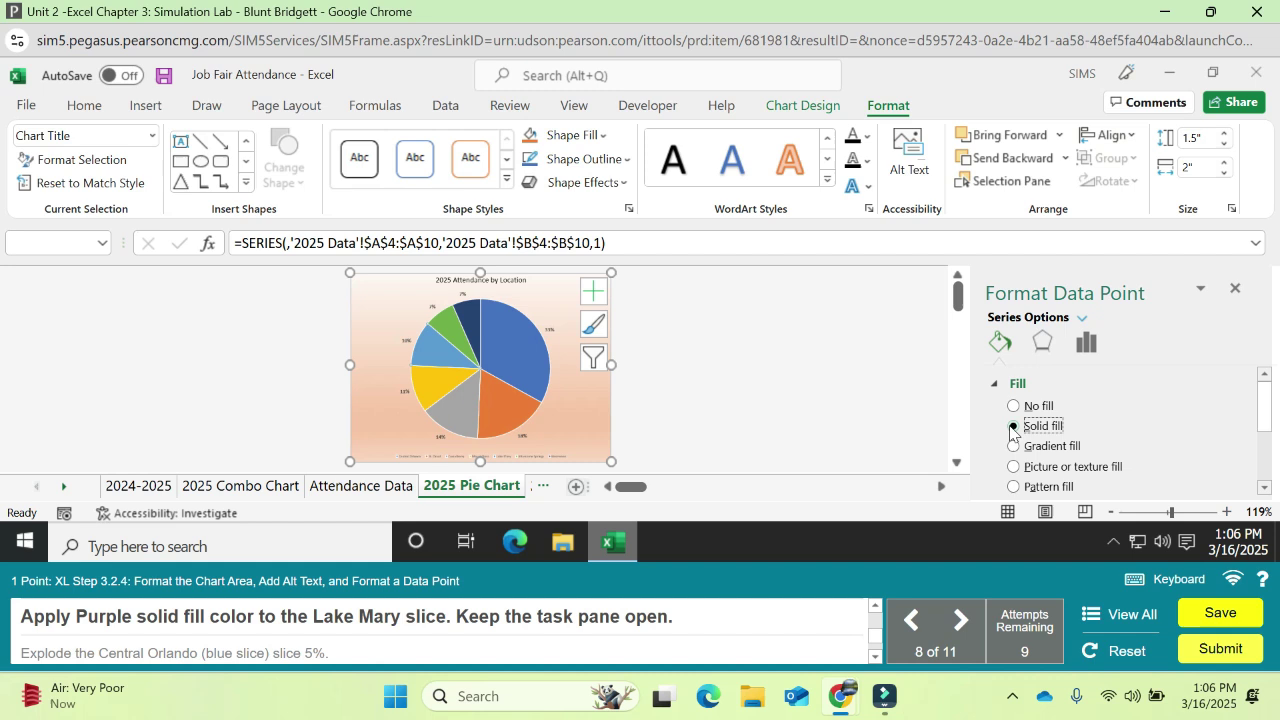
drag(1265, 416, 1270, 450)
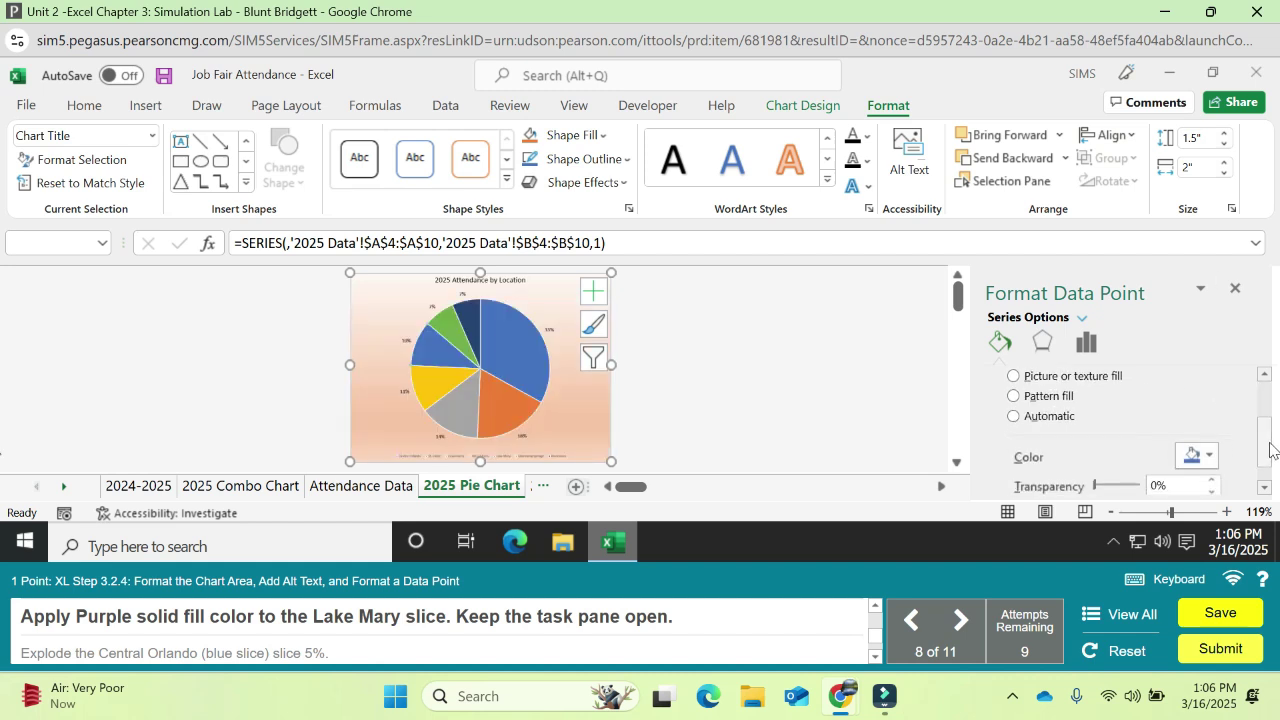
click(1210, 457)
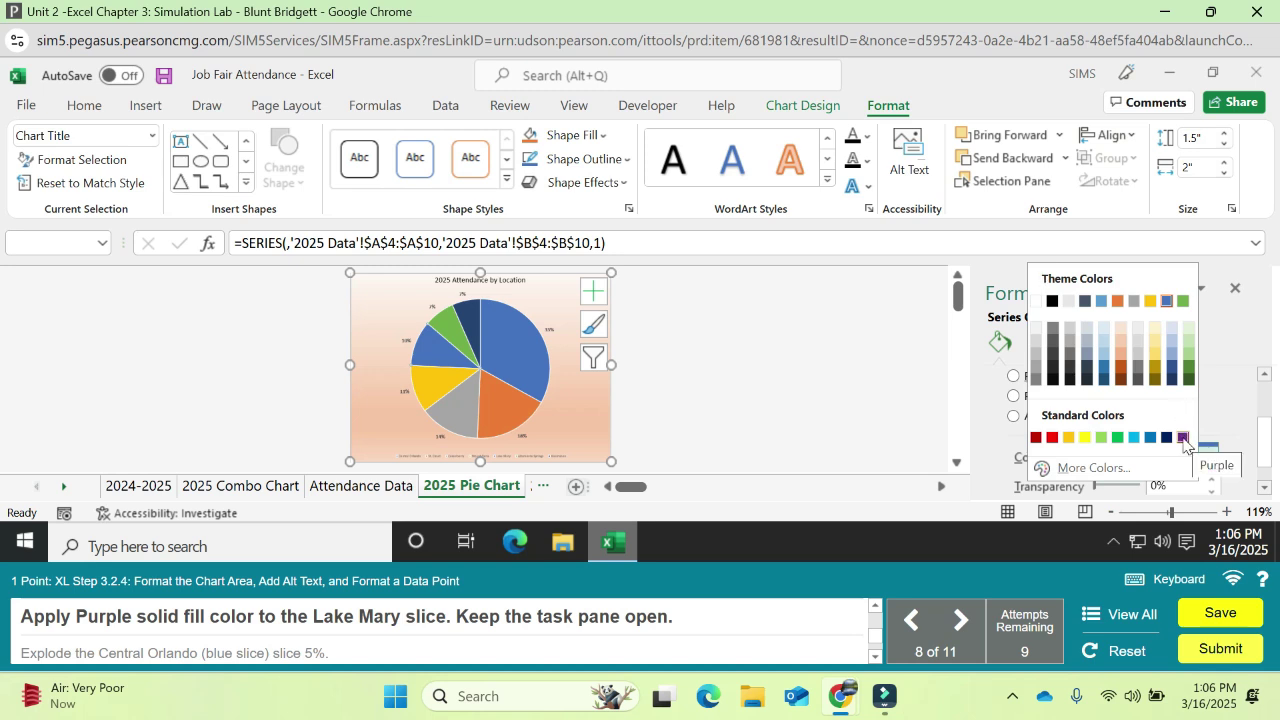
click(1183, 438)
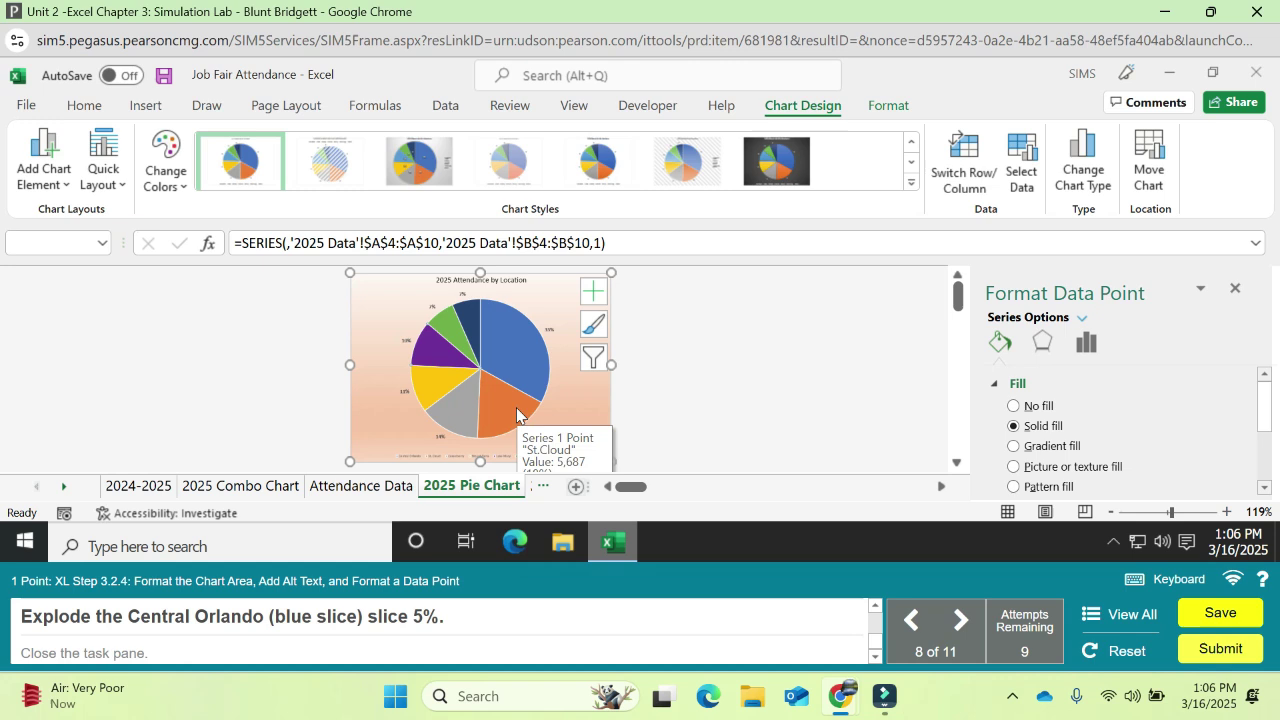
- Set the Central Orlando slice's point explosion to 5% and close the Format Data Point pane
mouse_move(467, 408)
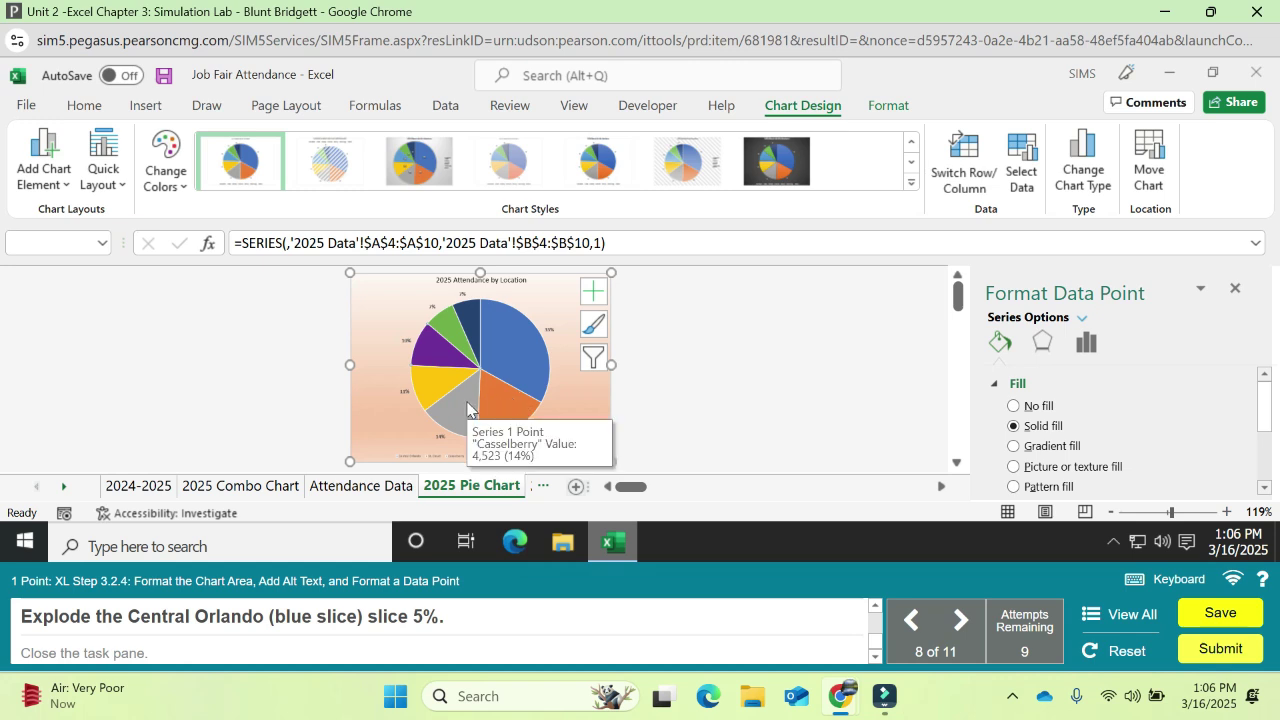
mouse_move(440, 384)
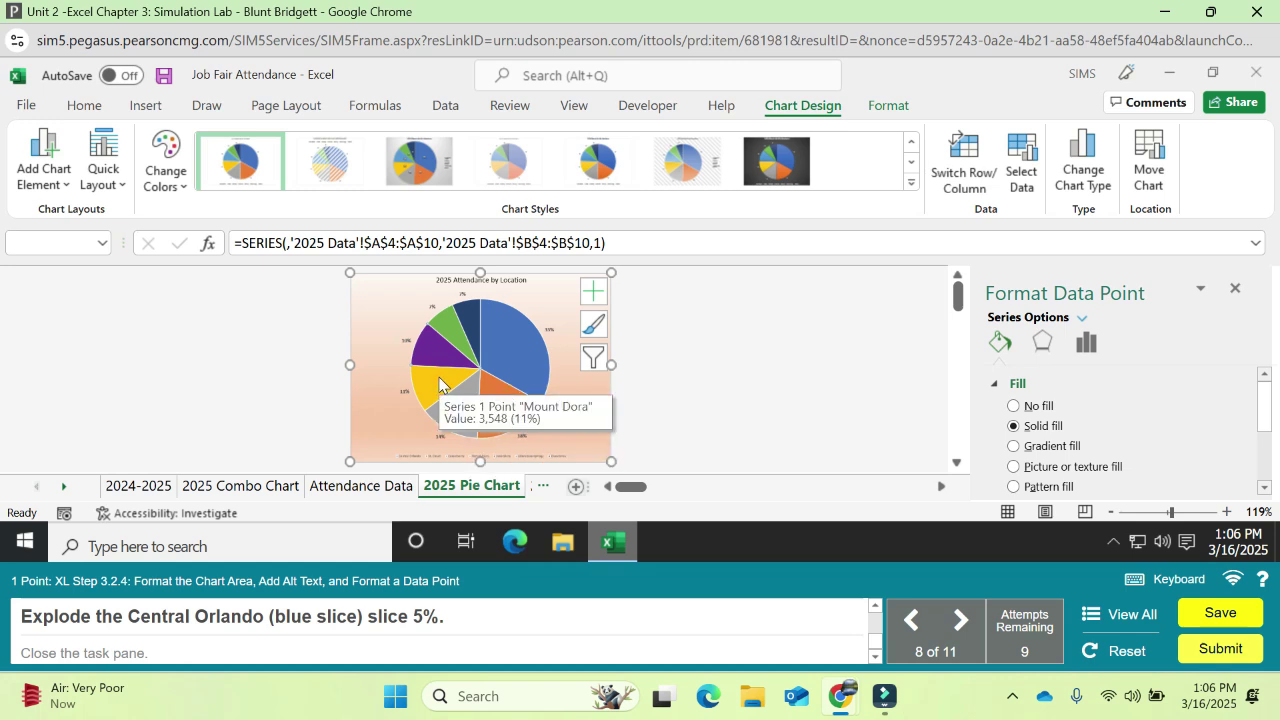
mouse_move(436, 360)
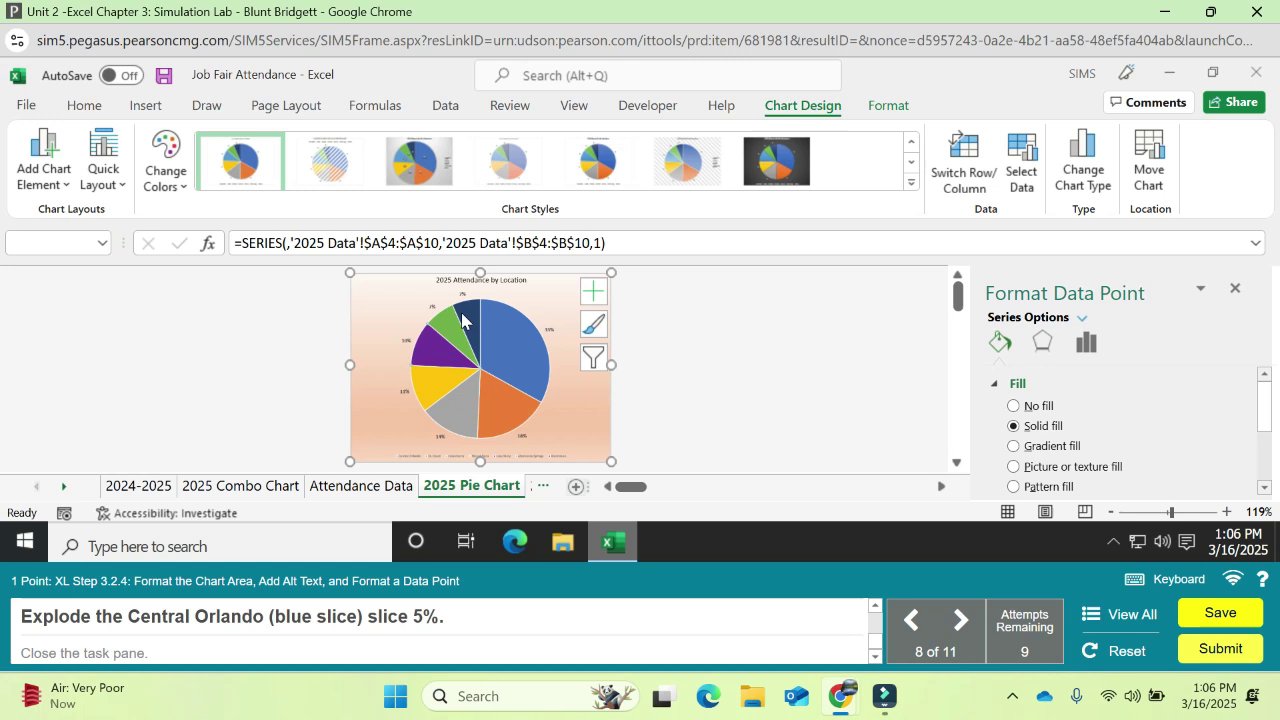
mouse_move(447, 330)
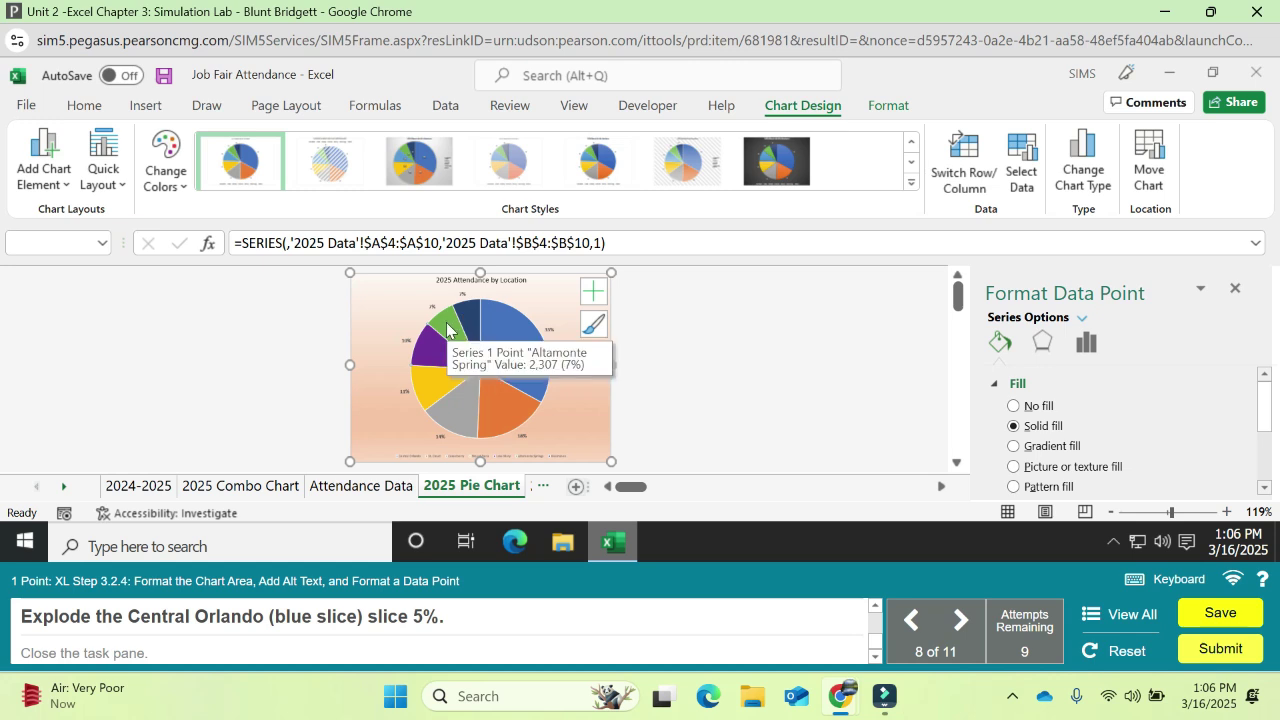
click(505, 323)
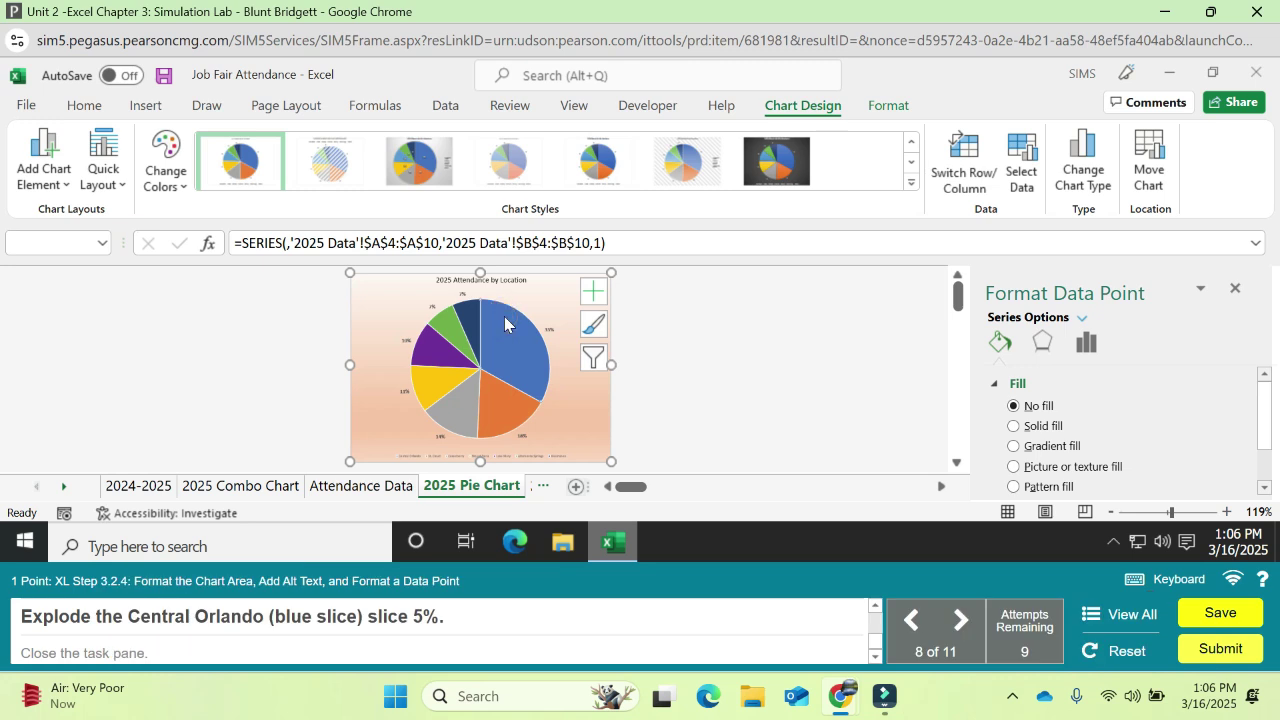
click(1085, 343)
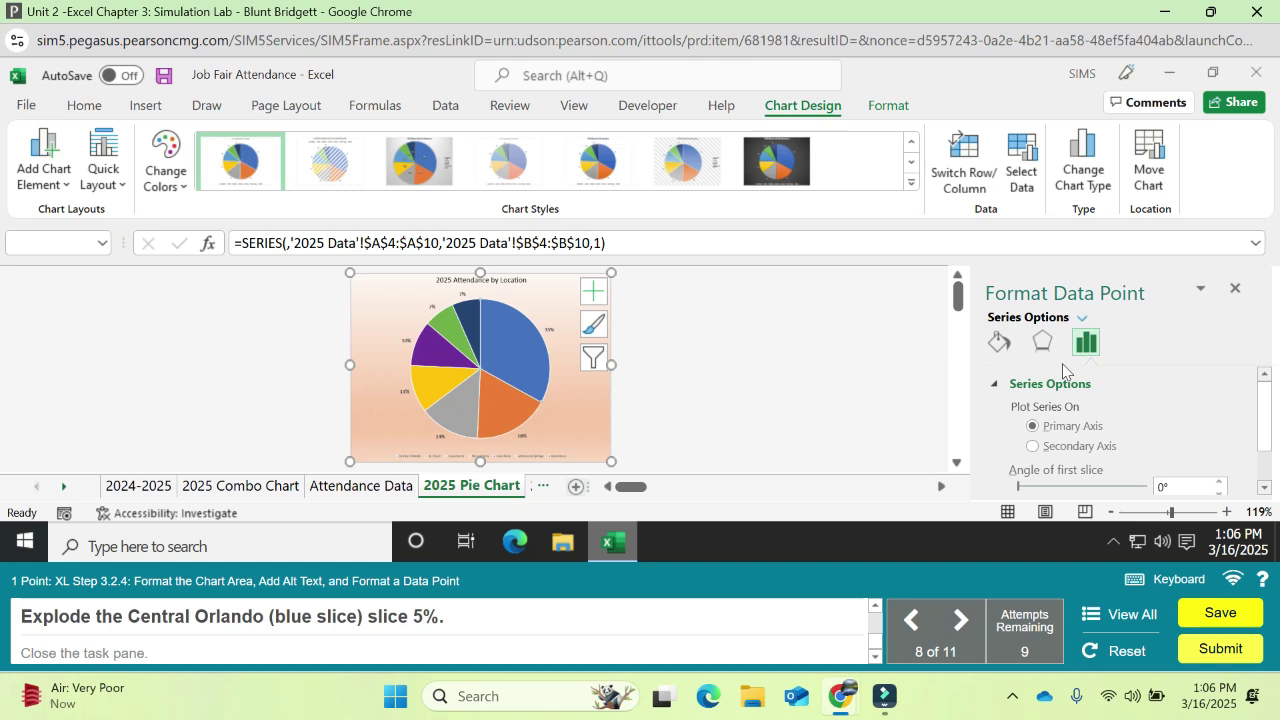
drag(1266, 420, 1270, 460)
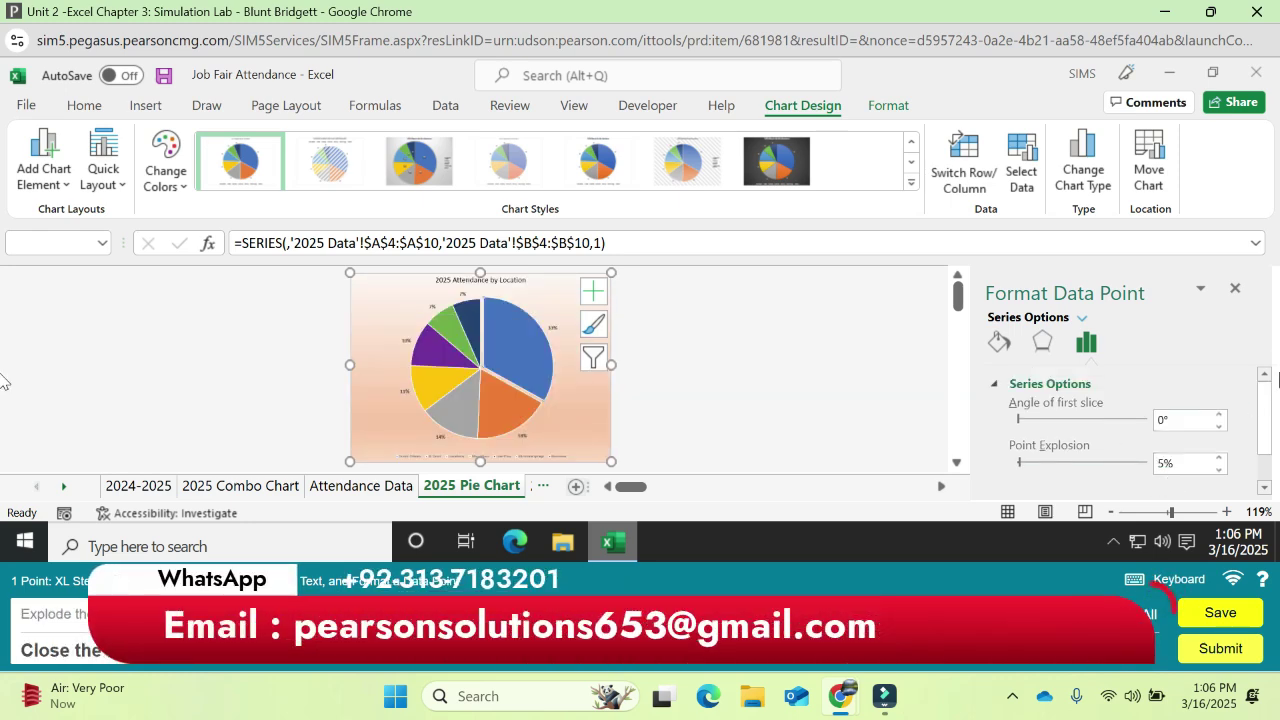
click(1234, 289)
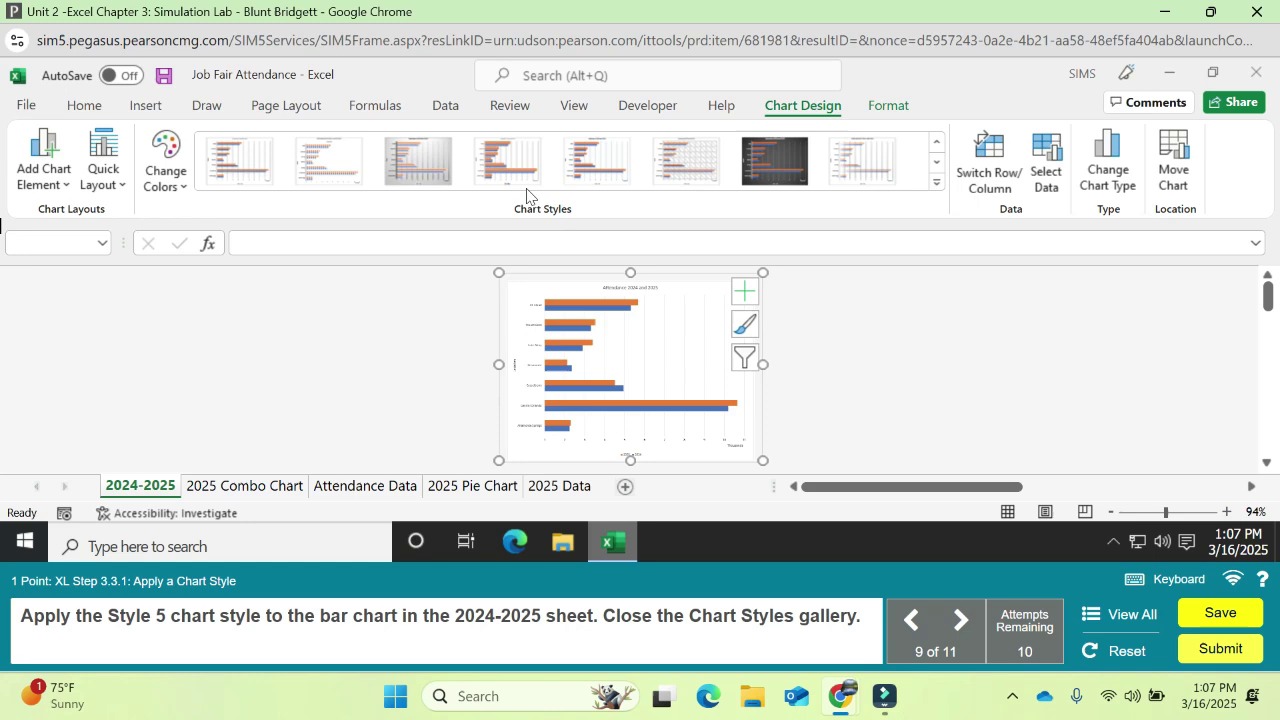
- Apply the Style 5 chart style to the bar chart on the 2024-2025 sheet
click(617, 167)
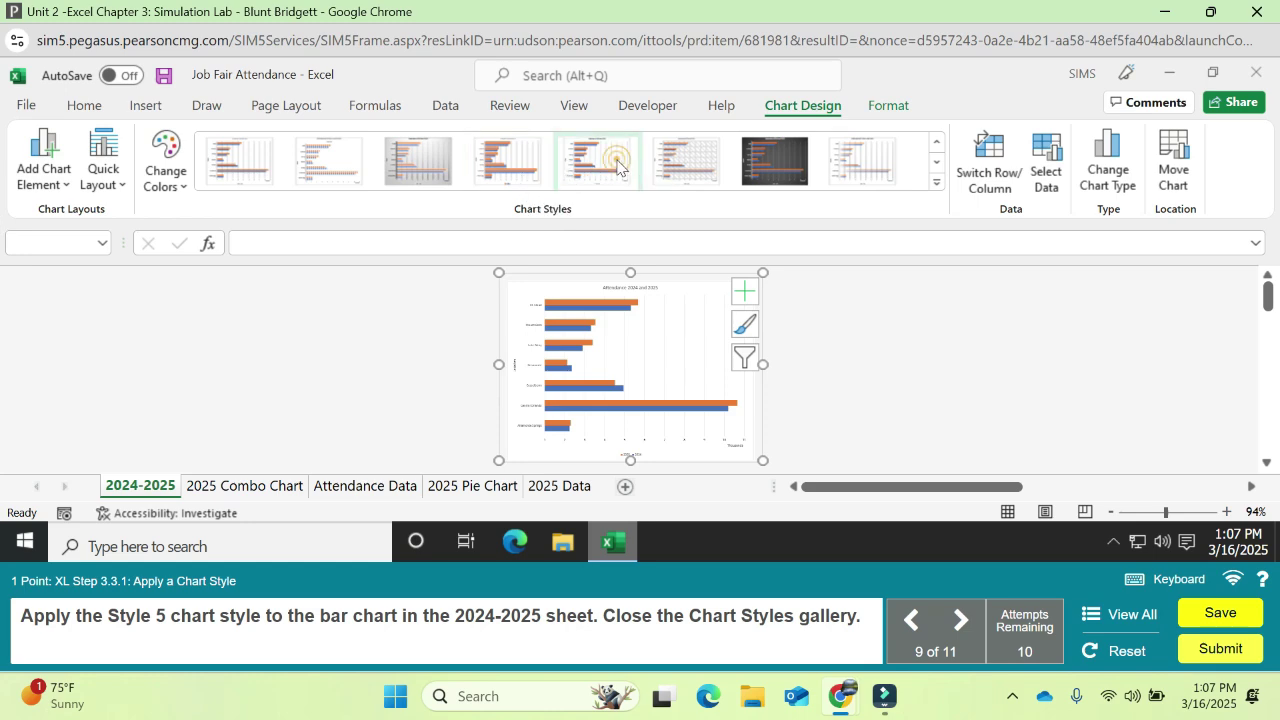
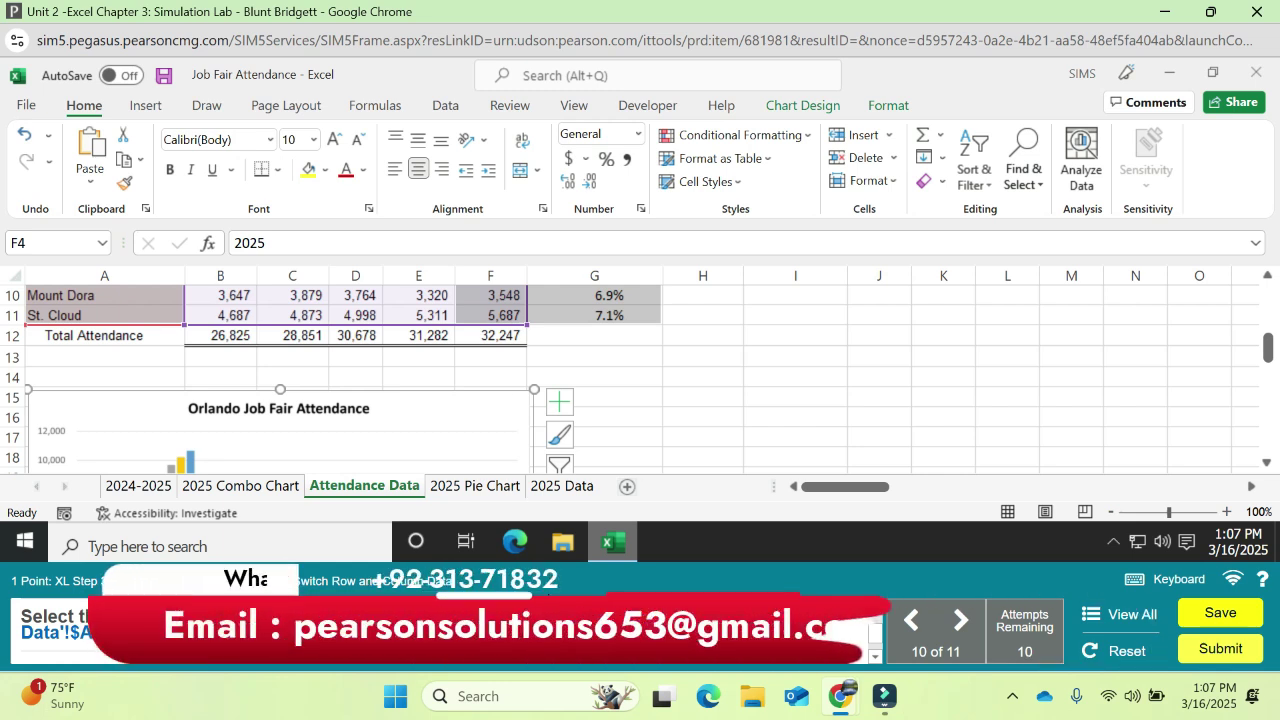
- Change the column chart's data source to ='Attendance Data'!$A$4:$A$11,'Attendance Data'!$C$4:$F$11
click(800, 105)
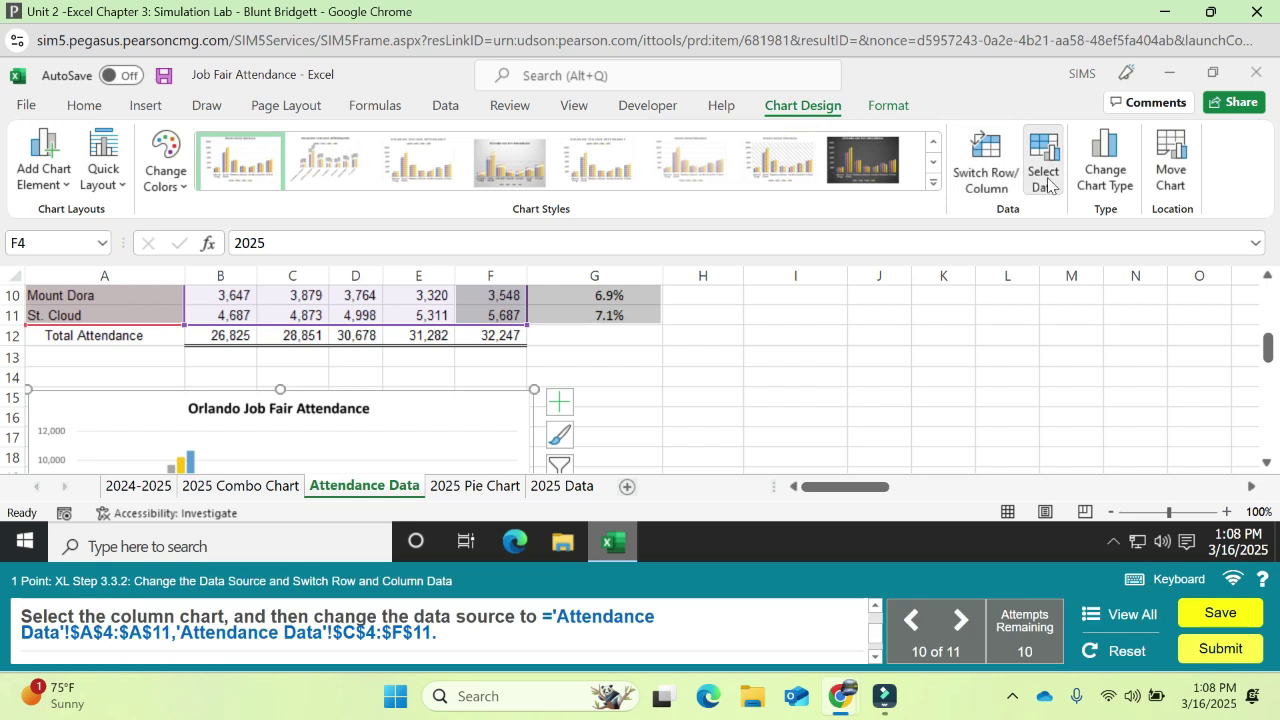
click(1043, 172)
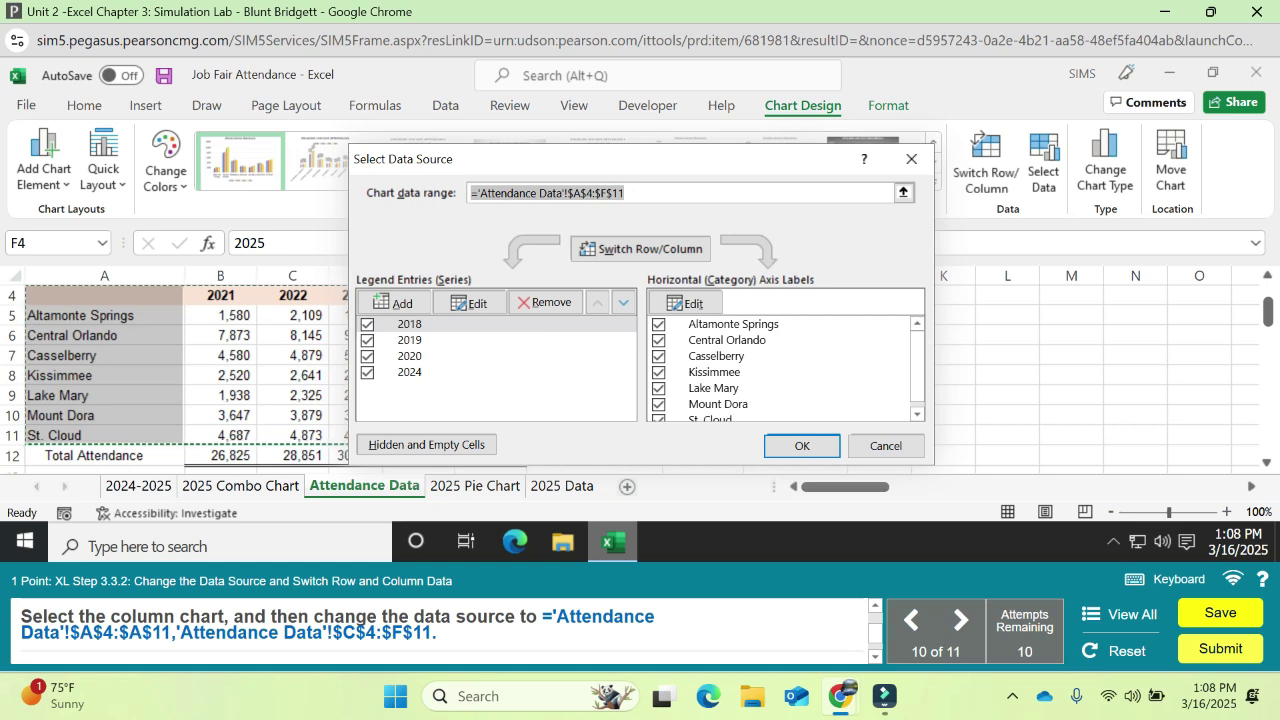
click(634, 192)
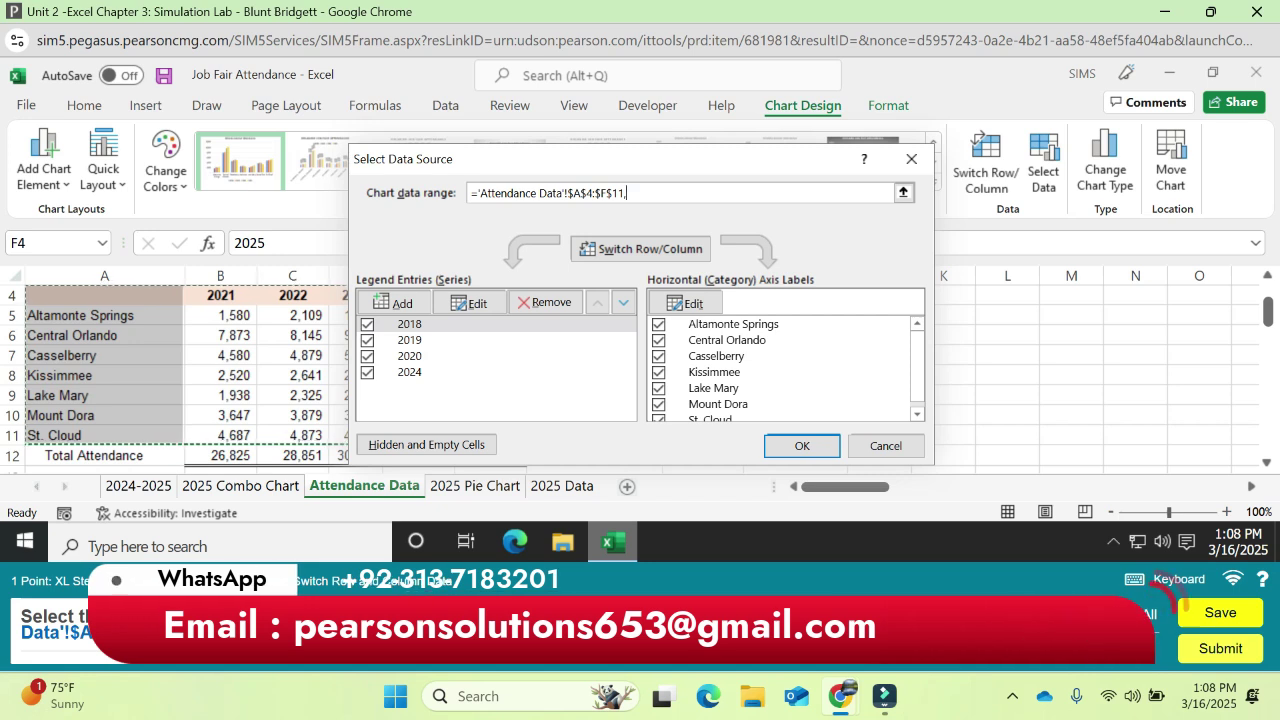
drag(476, 192, 626, 192)
key(ctrl+c)
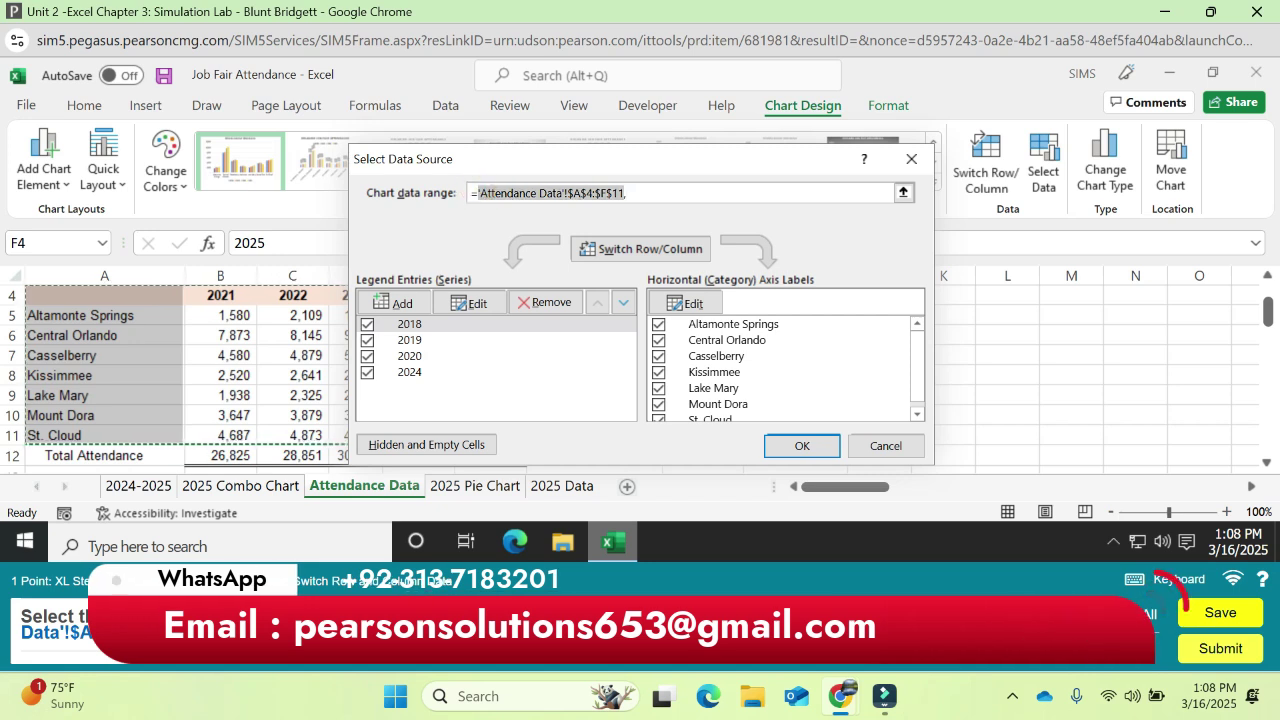
click(632, 193)
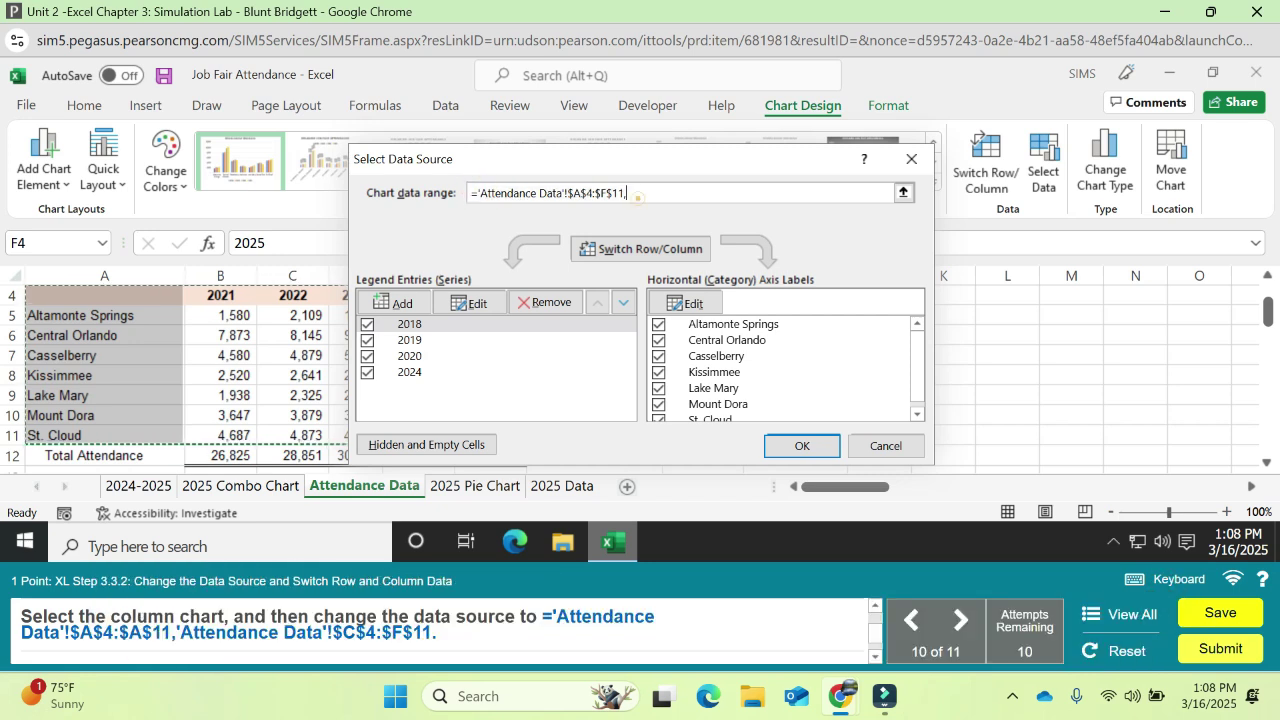
key(ctrl+v)
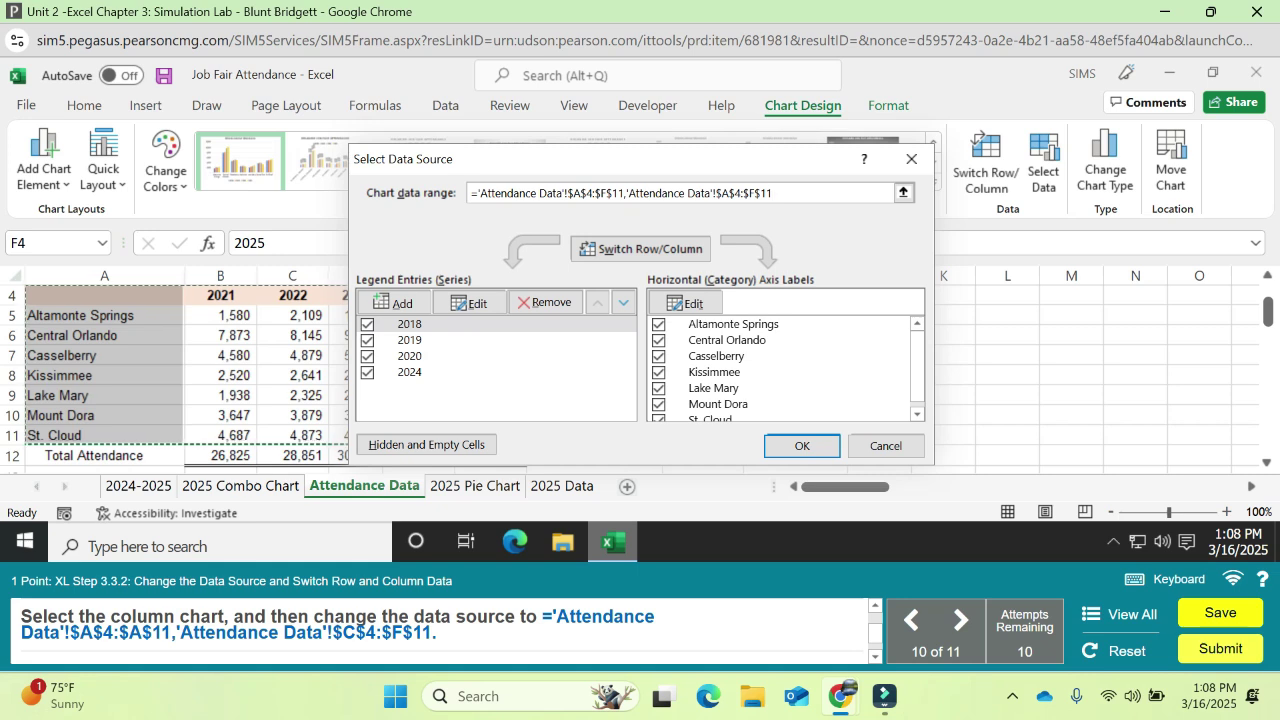
click(727, 192)
key(BackSpace)
text(C)
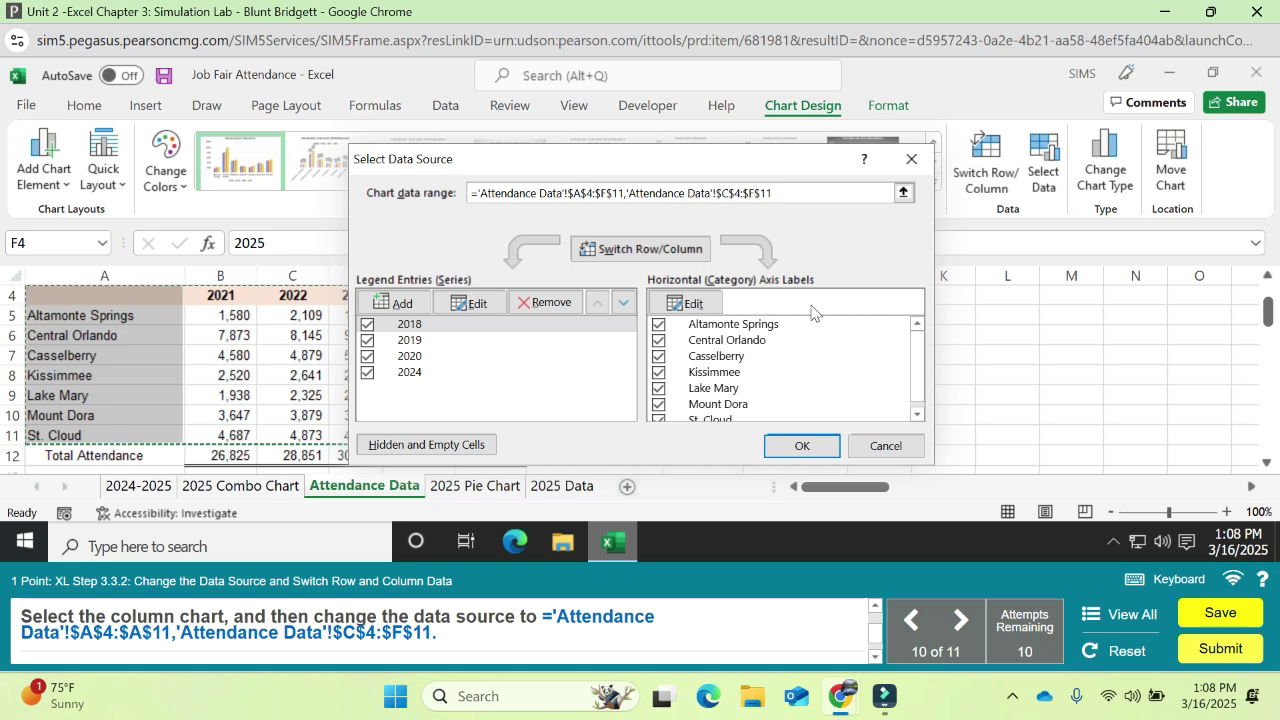
click(801, 446)
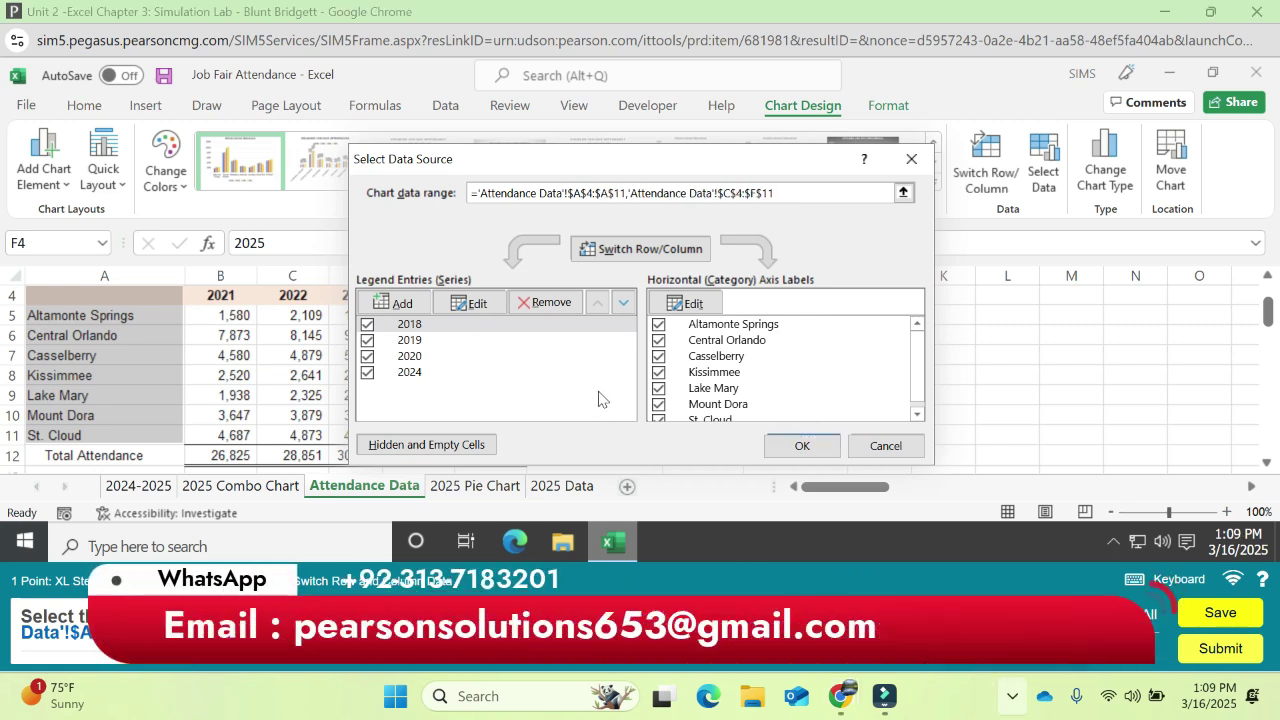
click(1010, 692)
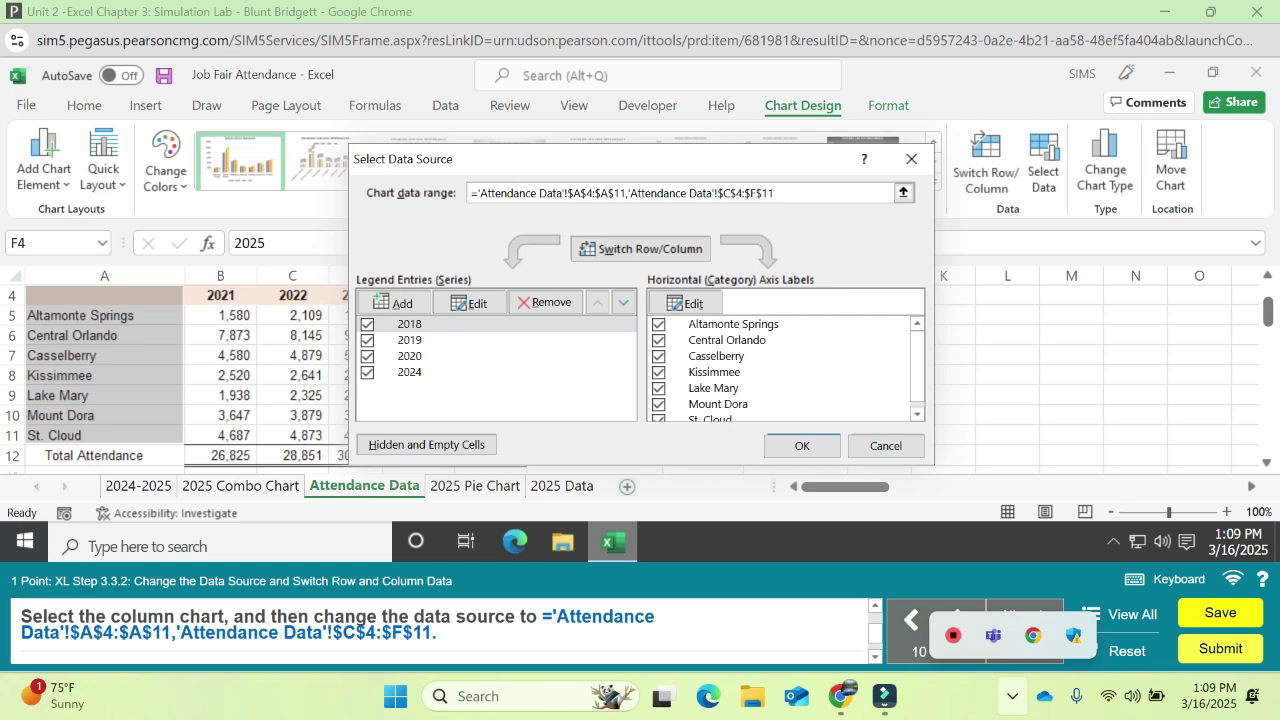
click(800, 447)
- Switch the rows and columns of the Orlando Job Fair Attendance column chart
scroll(800, 443, down, 4)
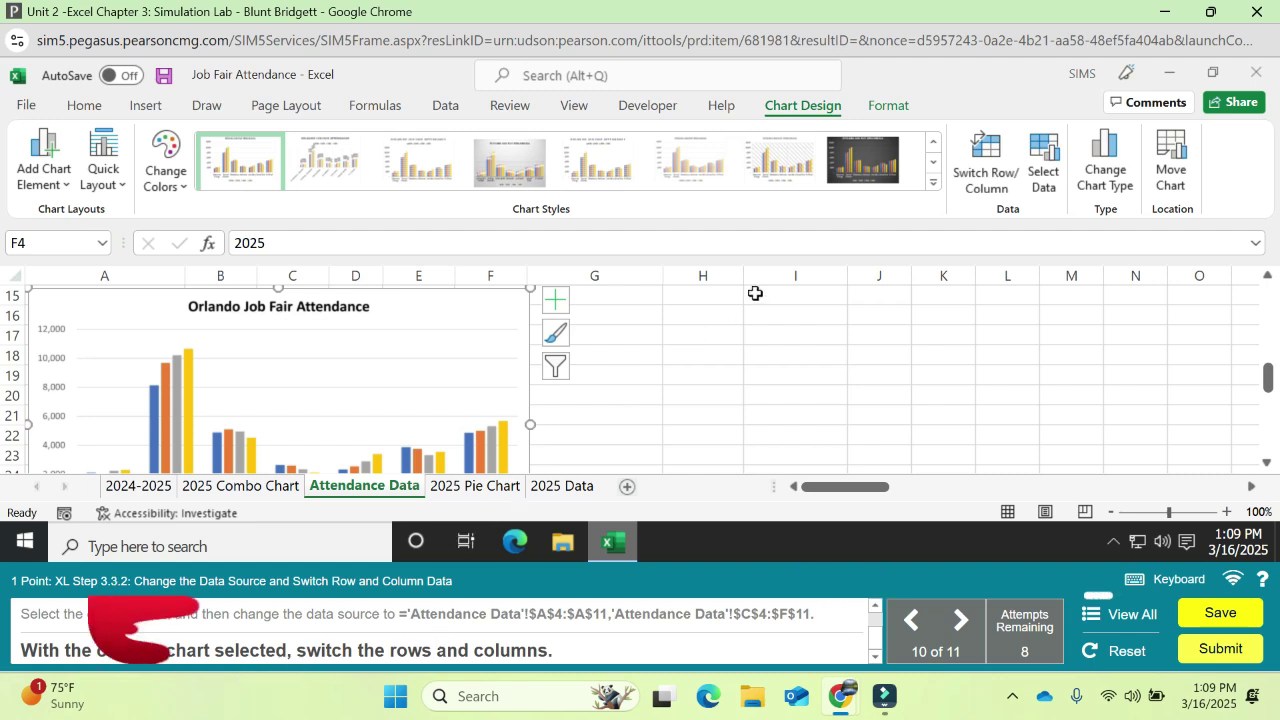
click(975, 190)
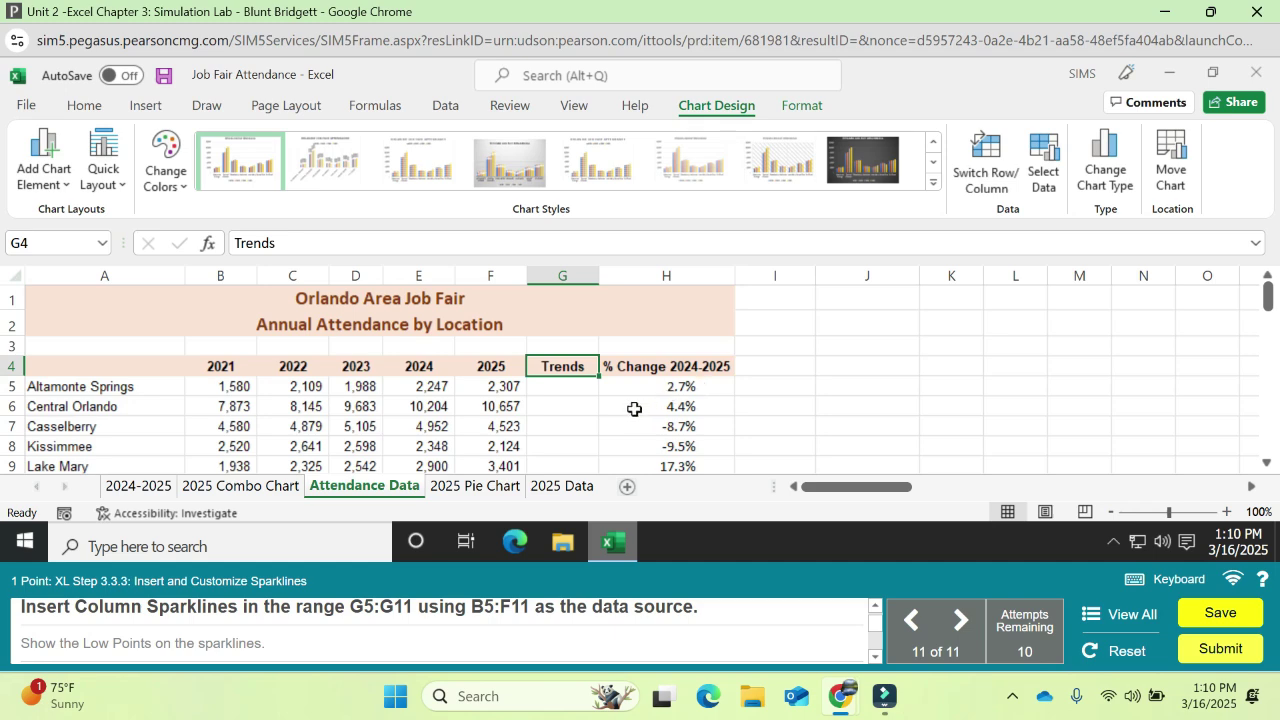
- Insert column sparklines in G5:G11 of the Attendance Data sheet, using B5:F11 as the data range
drag(569, 390, 586, 418)
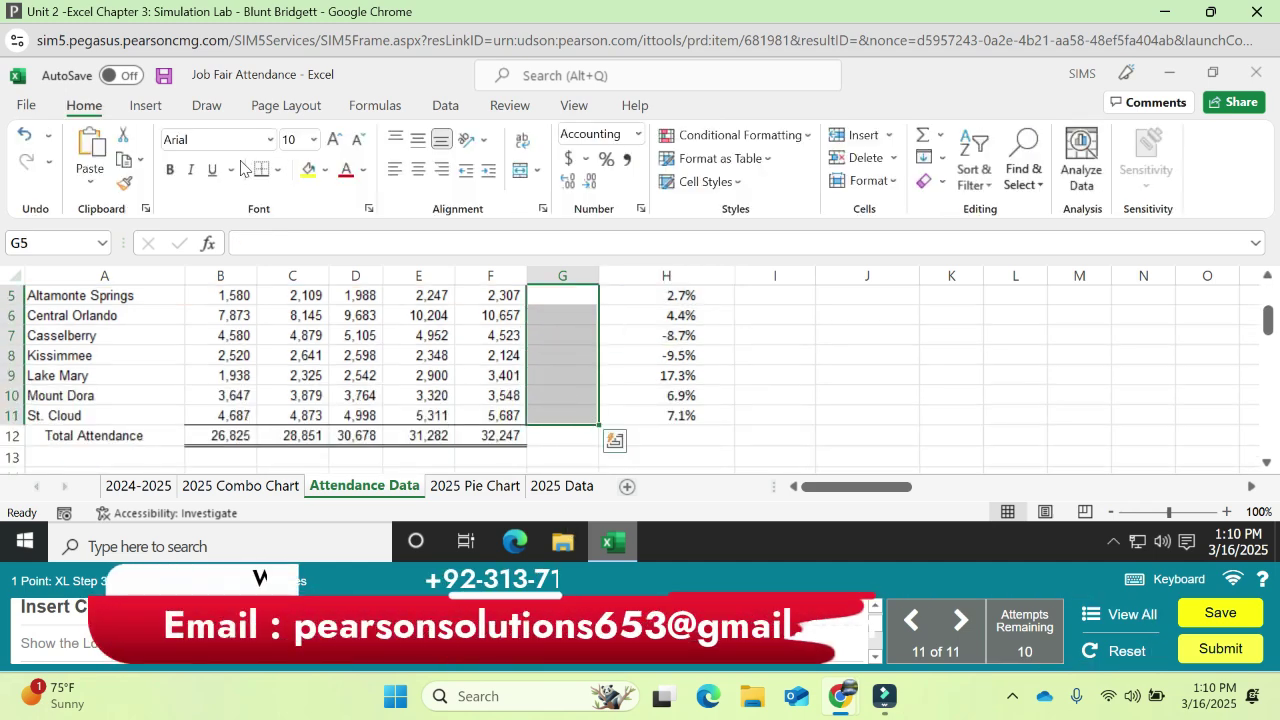
click(141, 95)
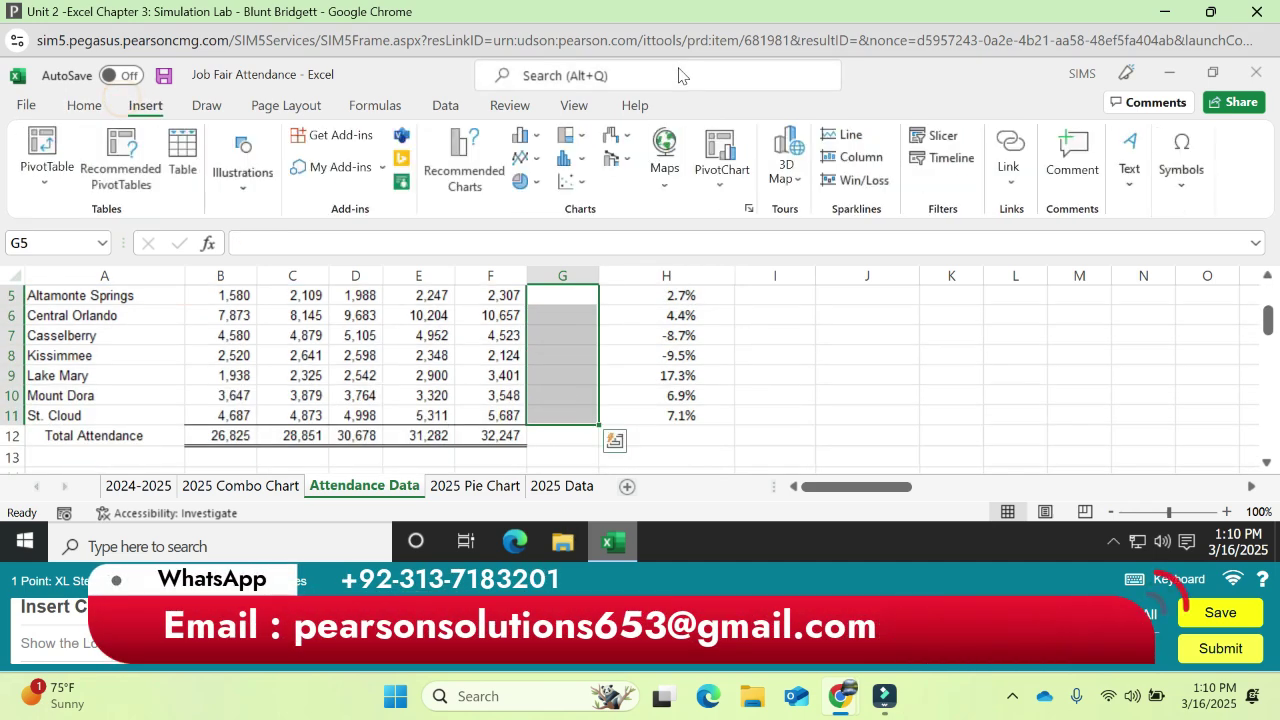
click(856, 158)
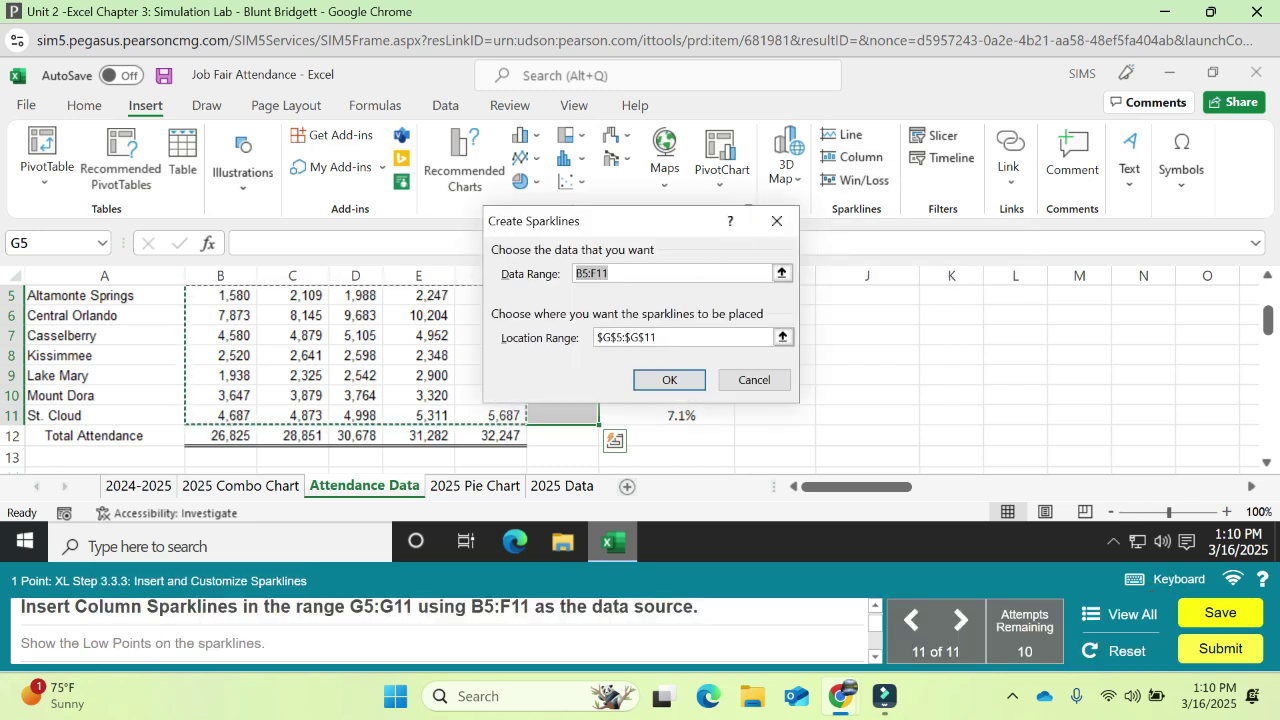
click(659, 273)
click(659, 278)
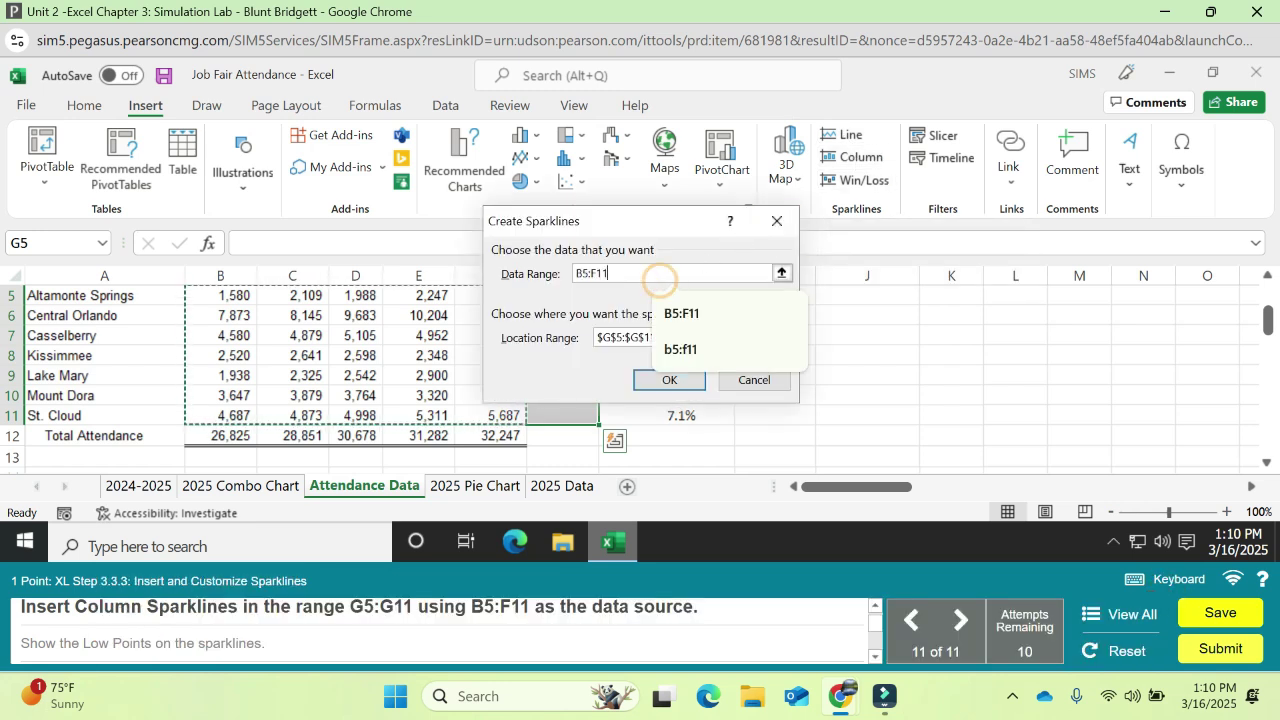
click(665, 381)
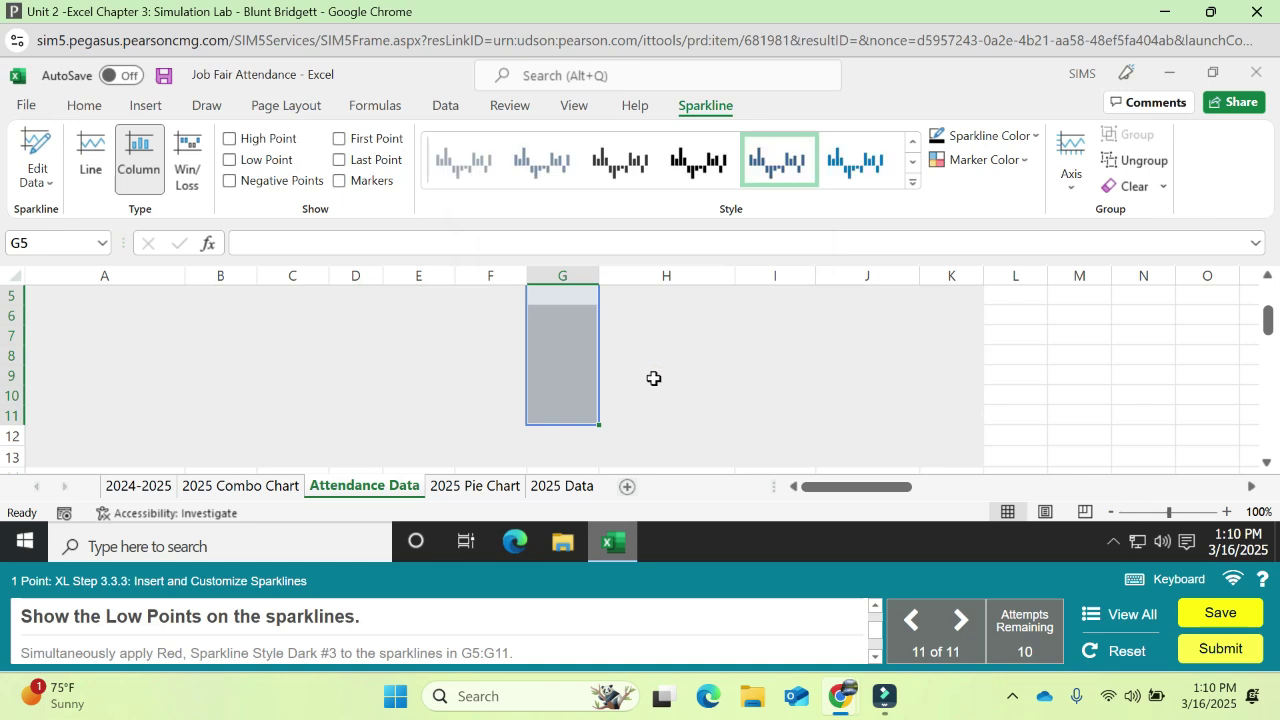
- Show the low points on the G5:G11 sparklines and apply the Red, Sparkline Style Dark #3 style
click(230, 161)
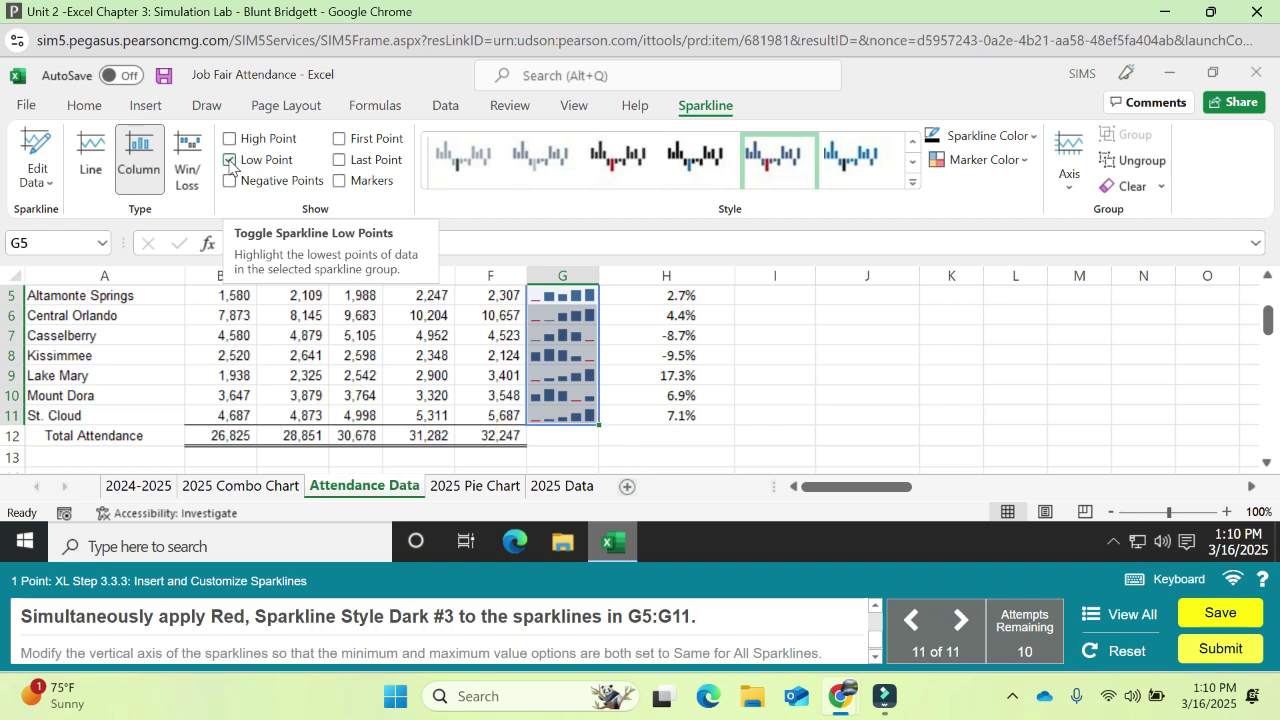
click(609, 171)
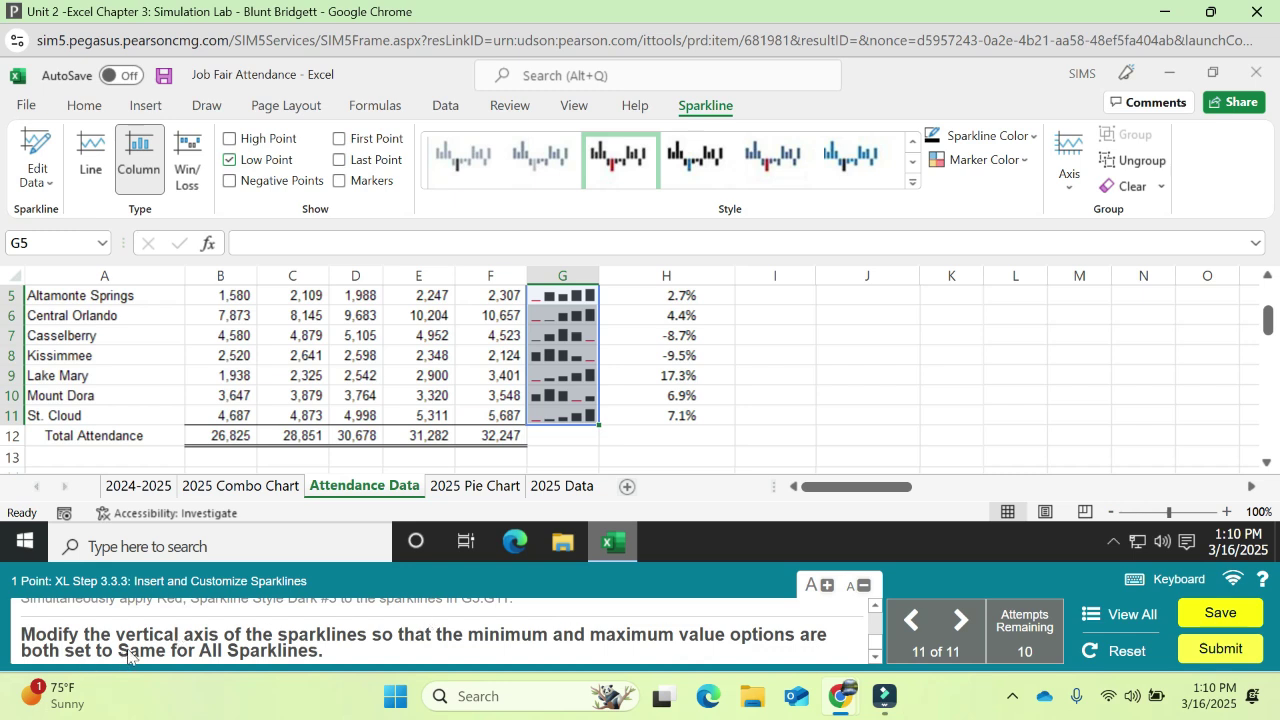
- Set the sparklines' vertical axis minimum and maximum value options both to Same for All Sparklines
click(1069, 178)
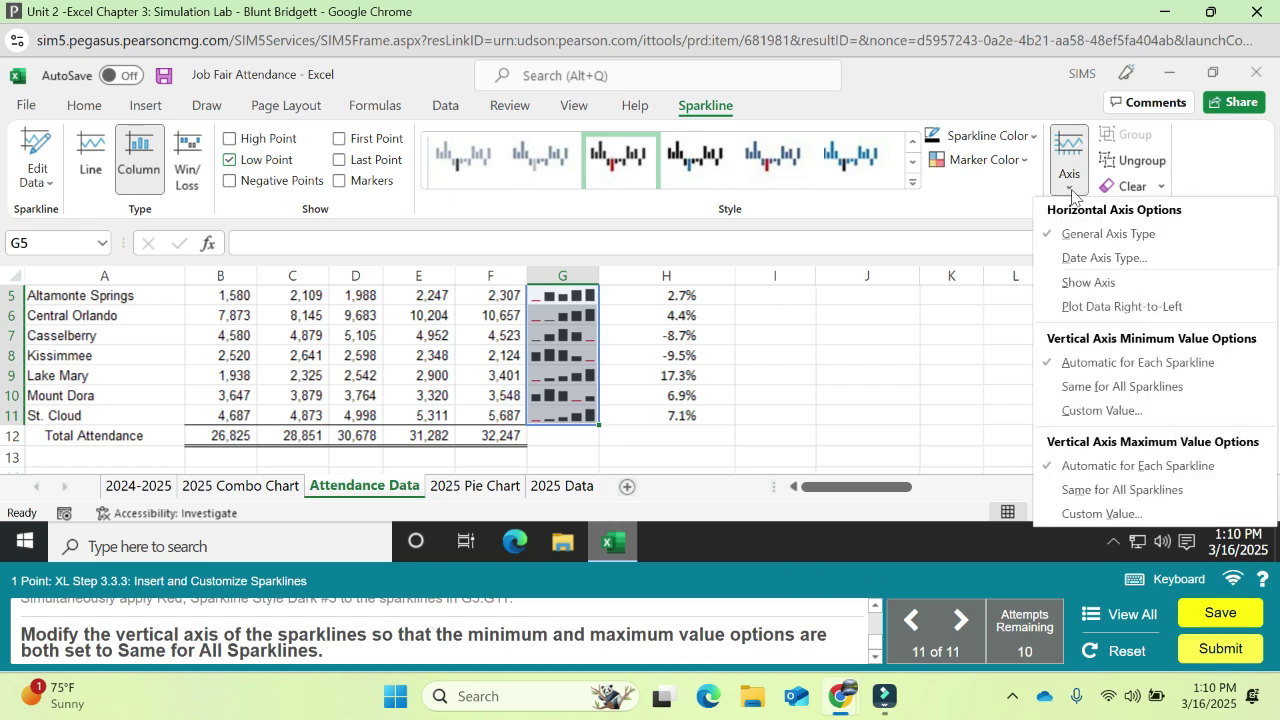
click(1122, 387)
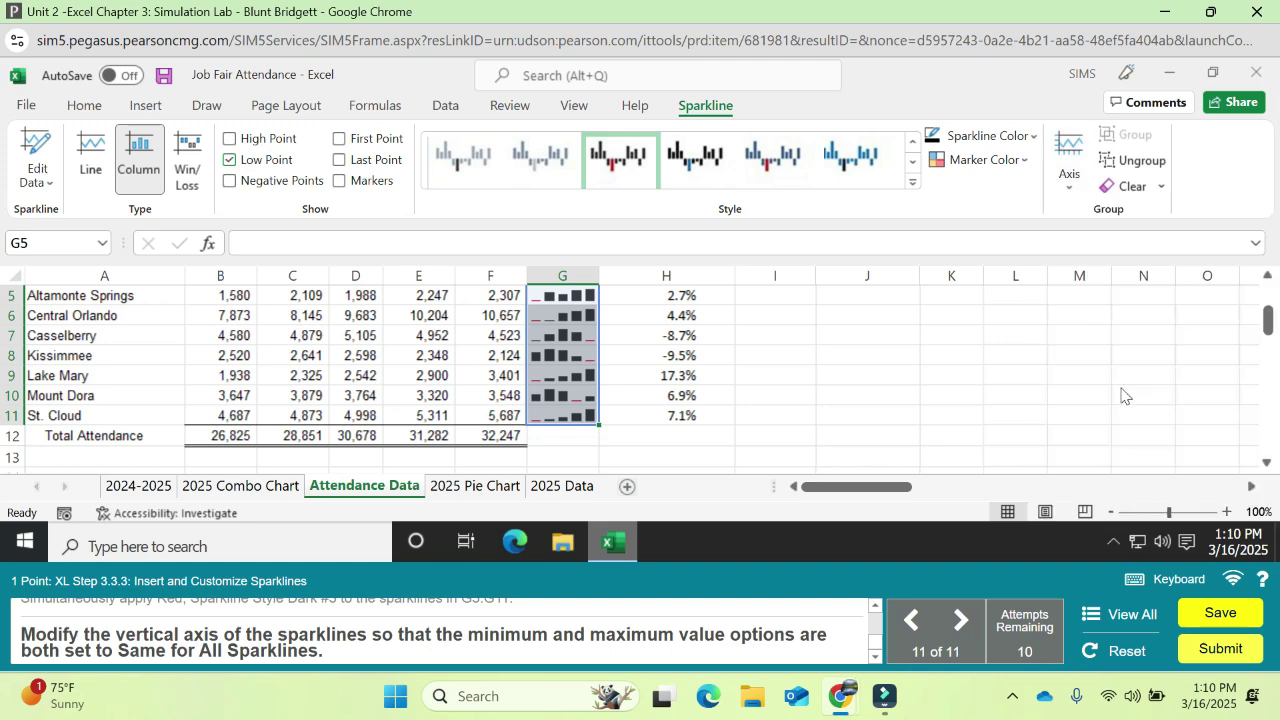
click(1066, 190)
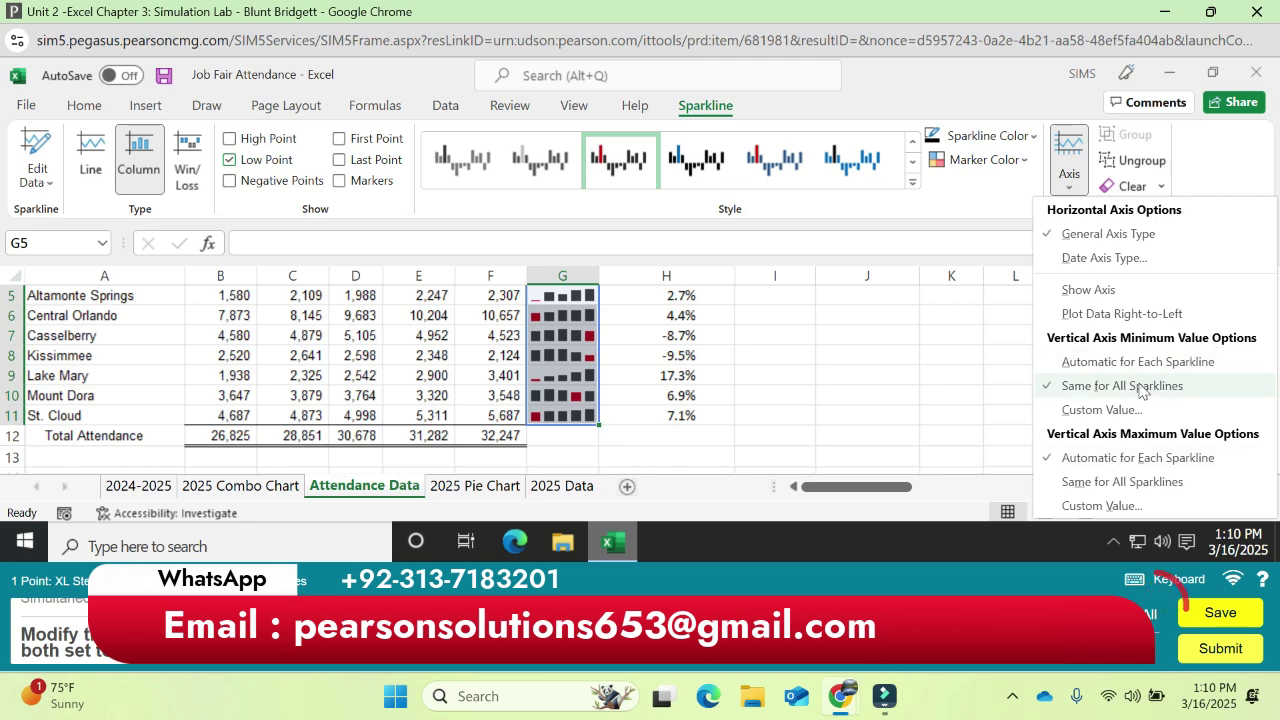
click(1146, 482)
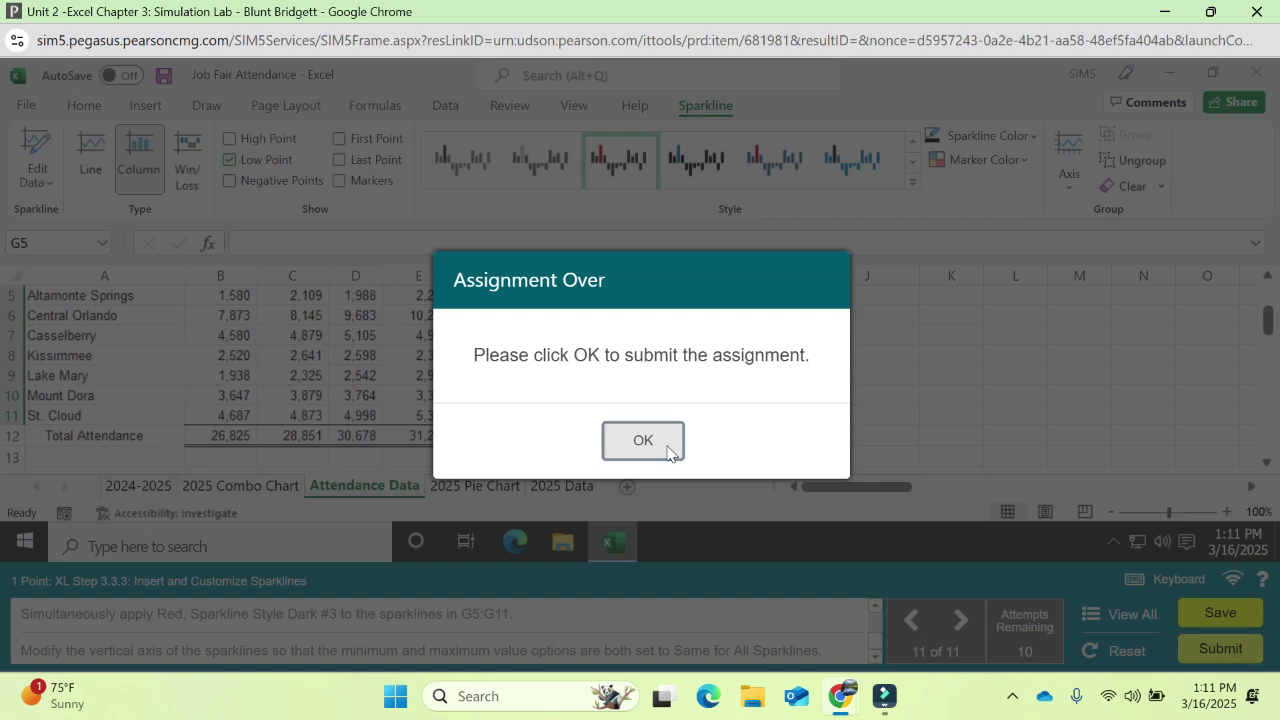
- Submit the finished simulation lab and view its score summary on the Assignments page
click(665, 450)
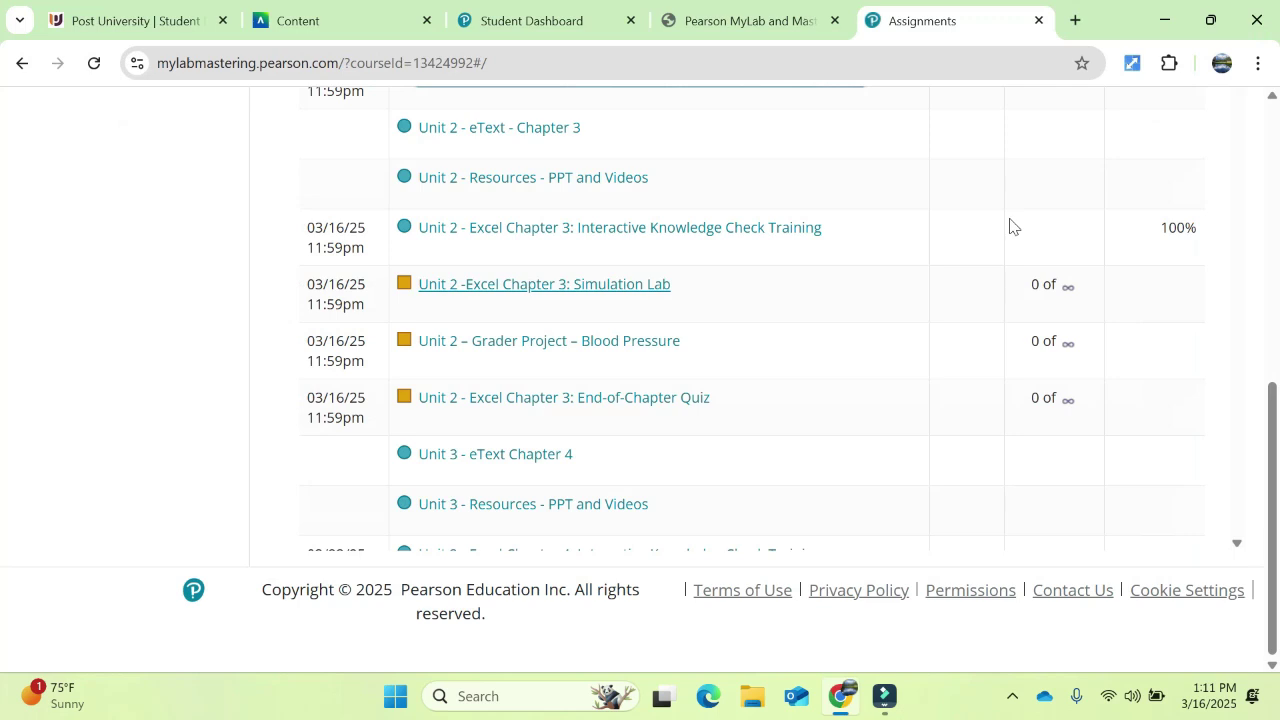
drag(1266, 420, 1270, 258)
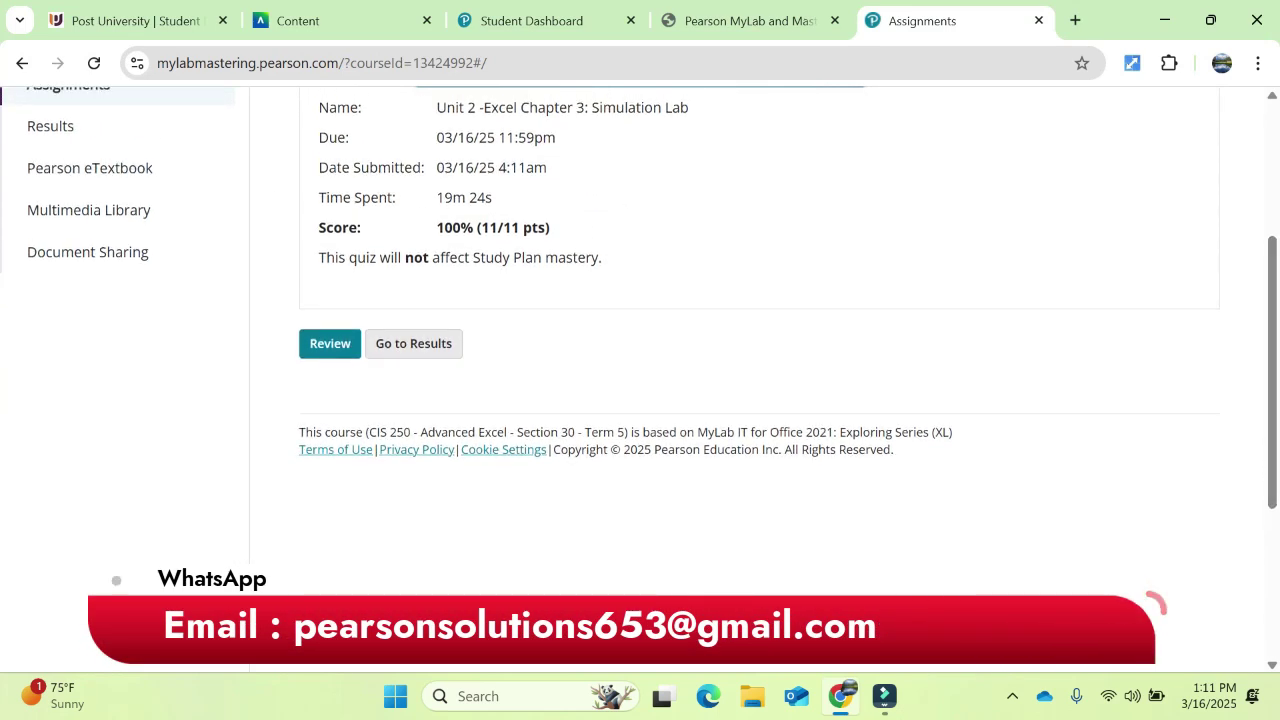